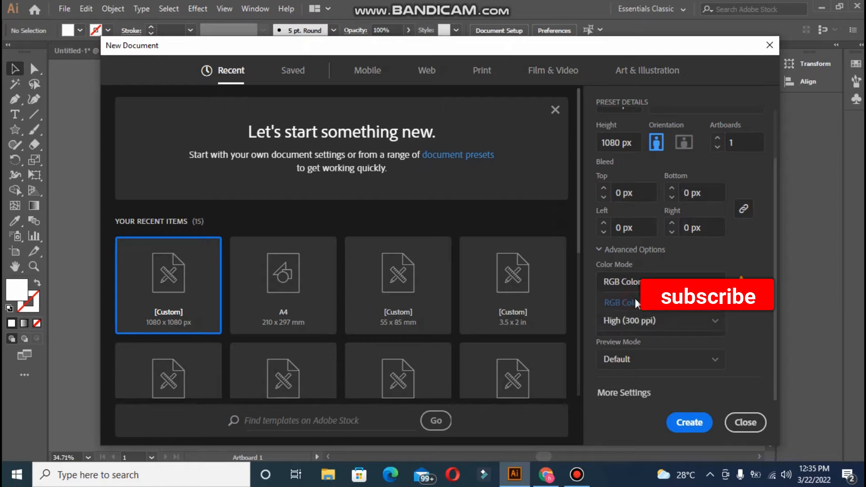
{"action": "left_click", "coordinate": [634, 302]}
{"action": "left_click", "coordinate": [697, 324]}
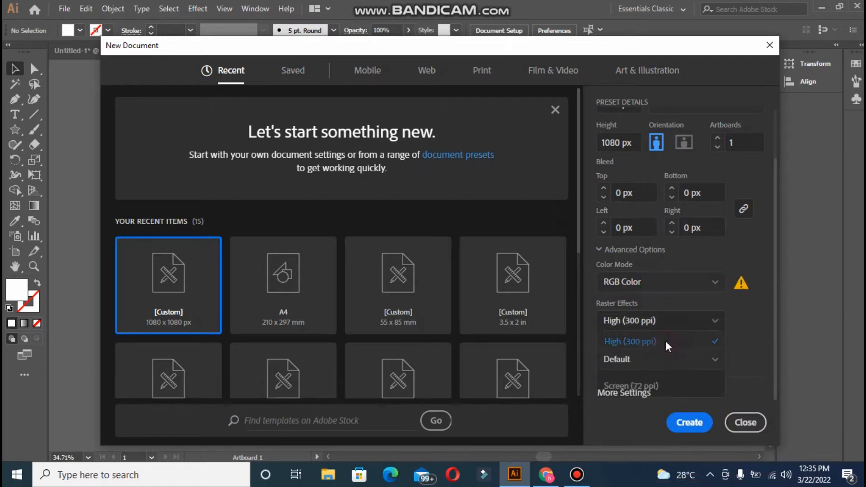
{"action": "left_click", "coordinate": [738, 424]}
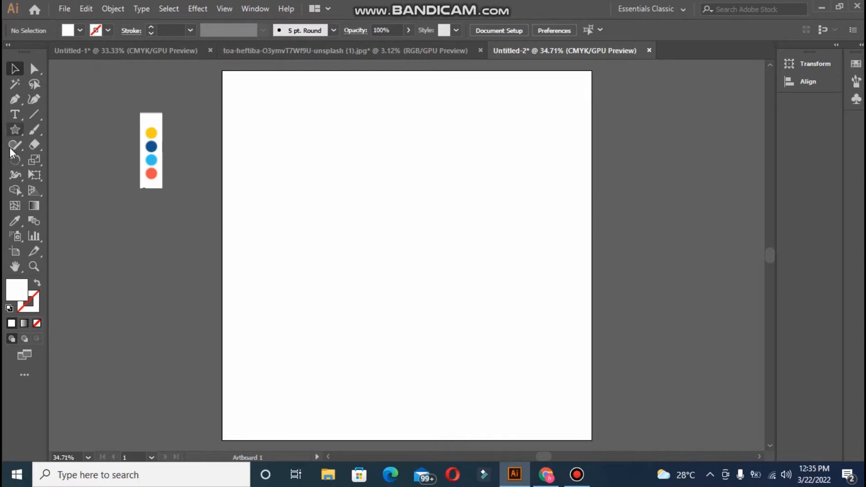
Draw a rectangle covering the whole artboard and fill it with the dark blue sampled from the colour palette.
{"action": "left_click", "coordinate": [15, 96]}
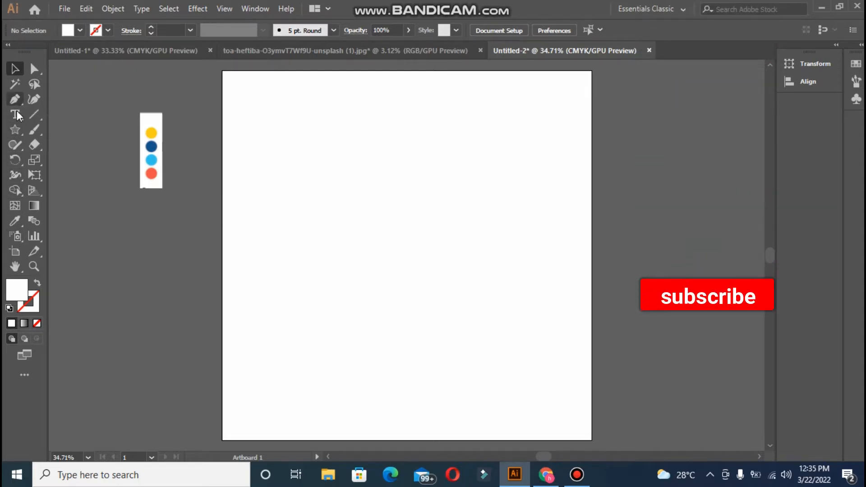
{"action": "left_click_drag", "start_coordinate": [17, 131], "coordinate": [34, 130]}
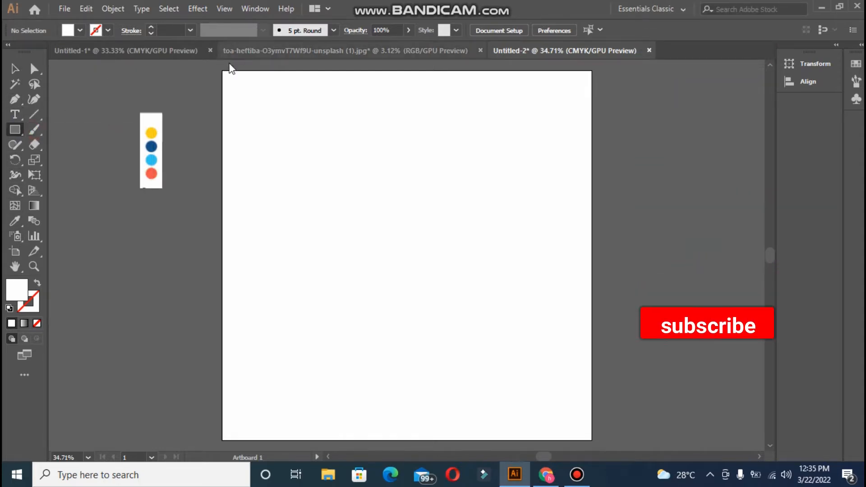
{"action": "mouse_move", "coordinate": [220, 68]}
{"action": "left_mouse_down"}
{"action": "mouse_move", "coordinate": [466, 336]}
{"action": "mouse_move", "coordinate": [592, 440]}
{"action": "left_mouse_up"}
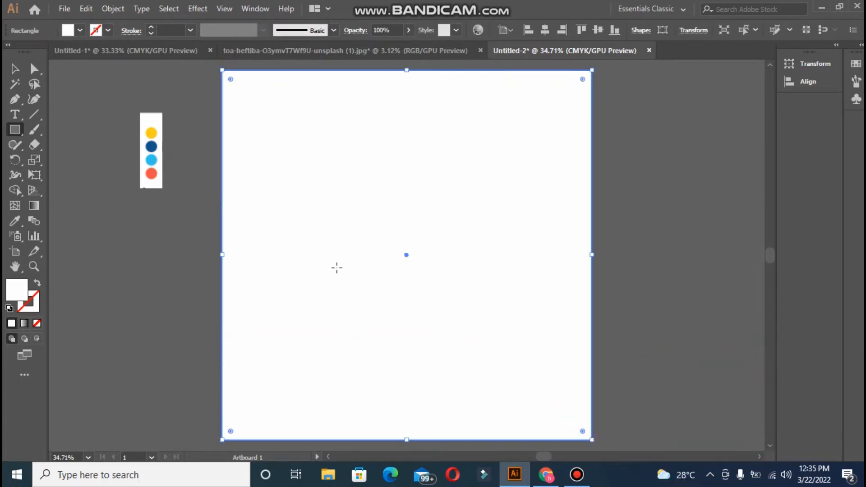
{"action": "left_click", "coordinate": [15, 220]}
{"action": "left_click", "coordinate": [153, 144]}
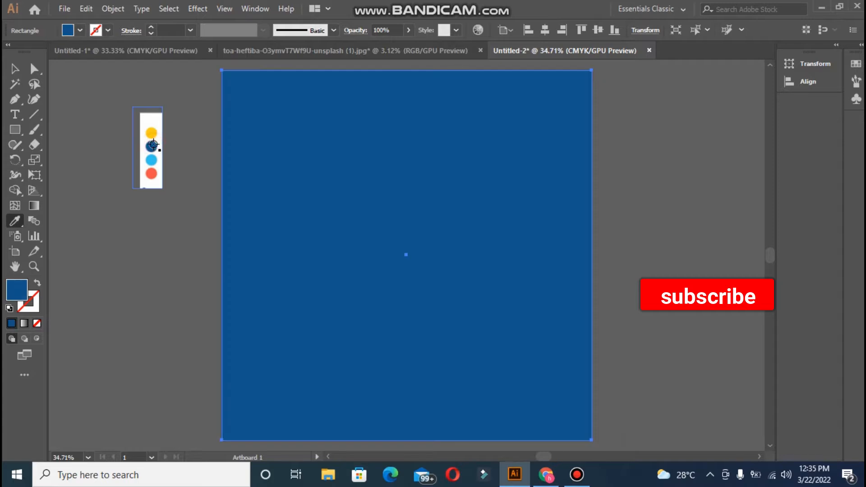
Lock the dark blue background rectangle.
{"action": "left_click", "coordinate": [16, 69]}
{"action": "left_click", "coordinate": [275, 139]}
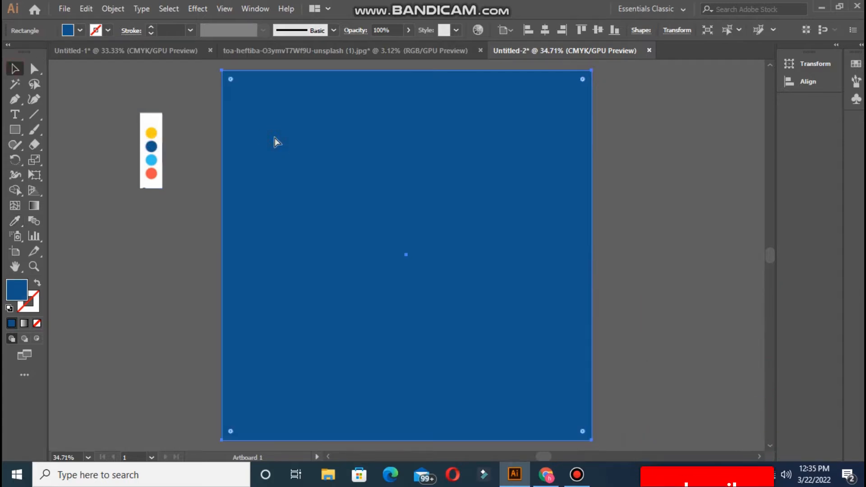
{"action": "key", "text": "ctrl+2"}
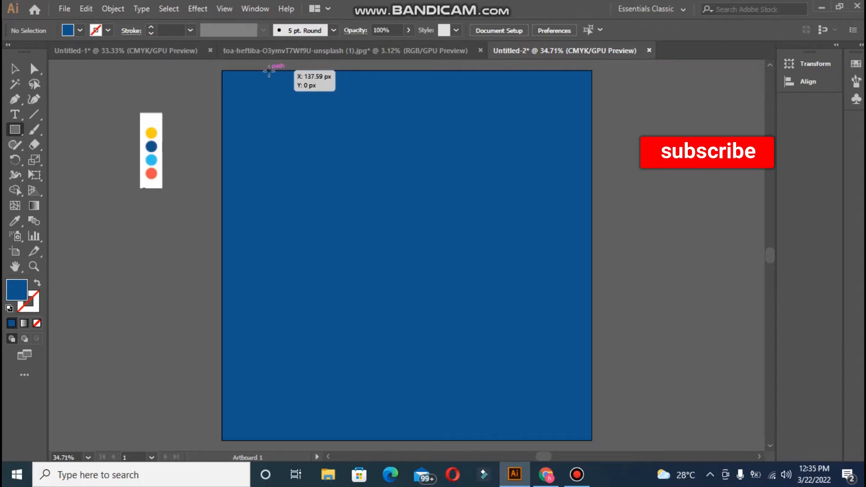
Draw a vertical bar about 106 px wide along the artboard's full height, with fully rounded ends and the palette's yellow fill.
{"action": "left_click_drag", "start_coordinate": [269, 71], "coordinate": [302, 407]}
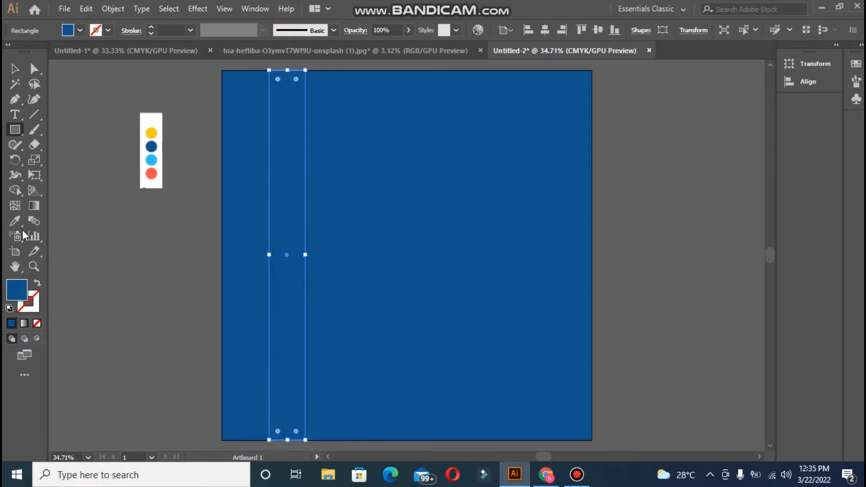
{"action": "left_click", "coordinate": [34, 69]}
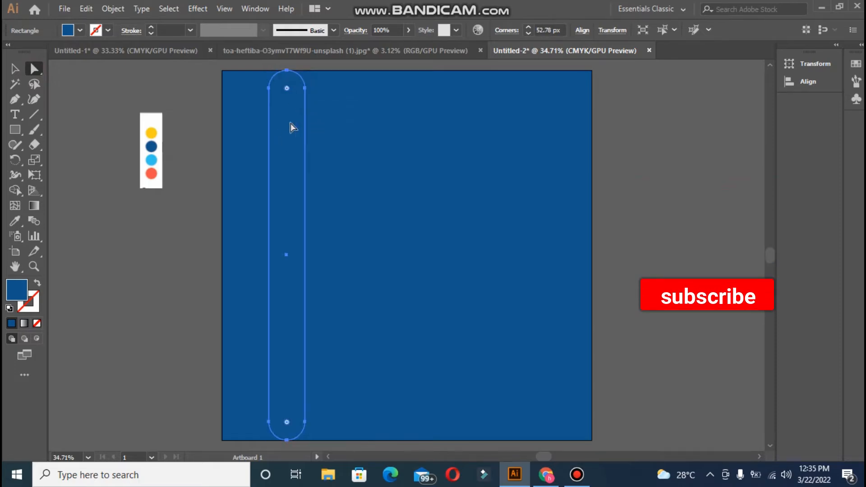
{"action": "left_click", "coordinate": [15, 220]}
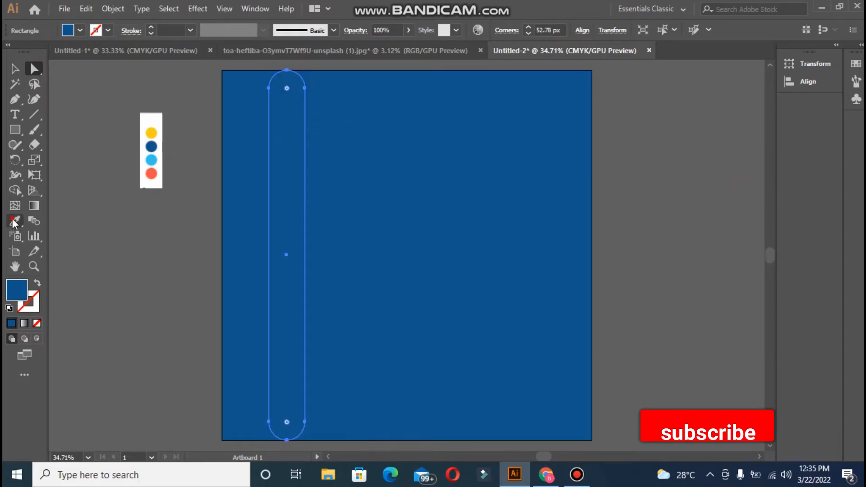
{"action": "left_click", "coordinate": [153, 134]}
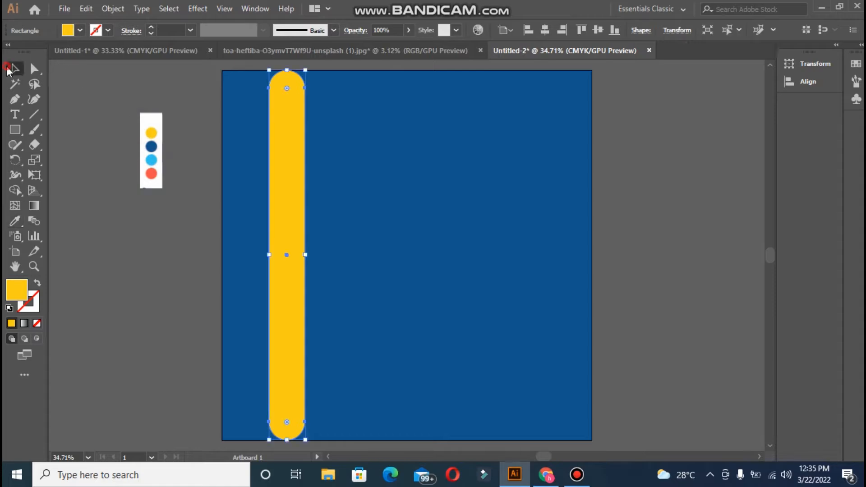
Lock the yellow rounded bar.
{"action": "left_click", "coordinate": [303, 148]}
{"action": "key", "text": "ctrl+2"}
{"action": "left_click", "coordinate": [188, 212]}
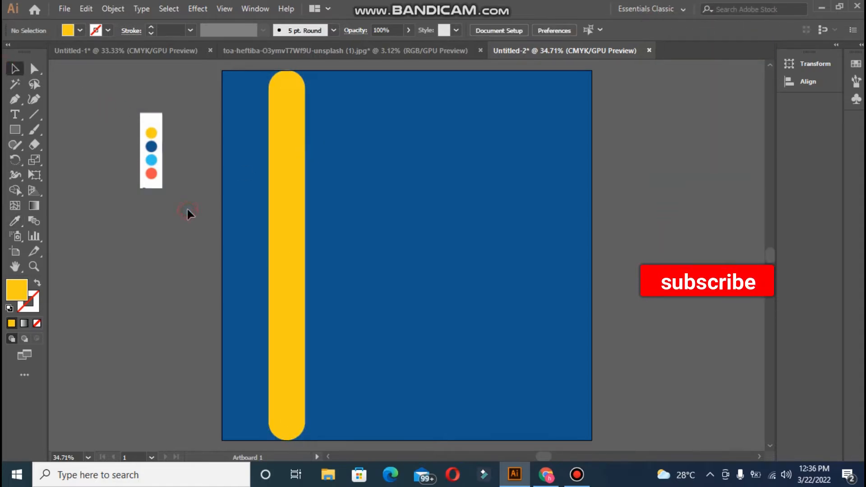
Unlock all locked objects on the artboard and clear the selection.
{"action": "left_click", "coordinate": [283, 233]}
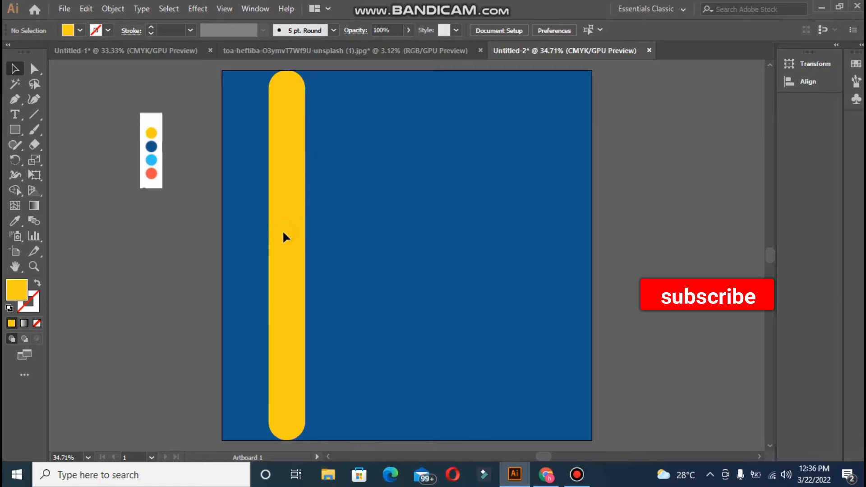
{"action": "key", "text": "ctrl+alt+2"}
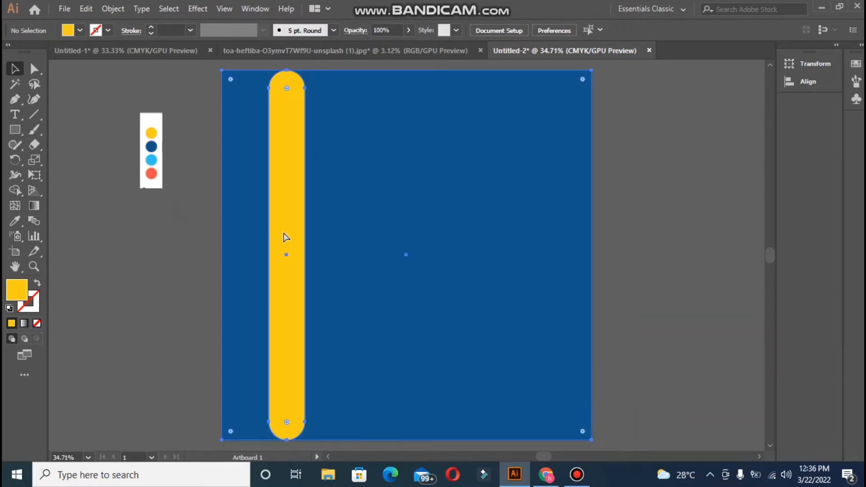
{"action": "left_click", "coordinate": [199, 241]}
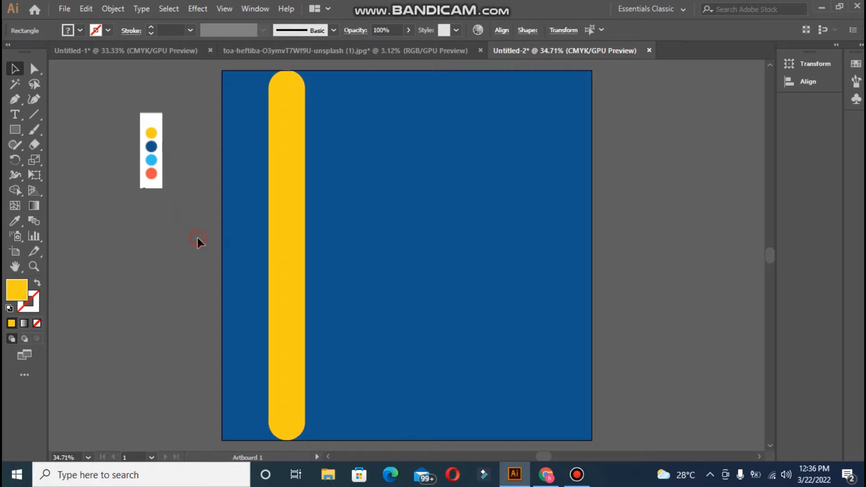
Try to adjust the yellow bar's height from its upper end.
{"action": "left_click", "coordinate": [272, 247]}
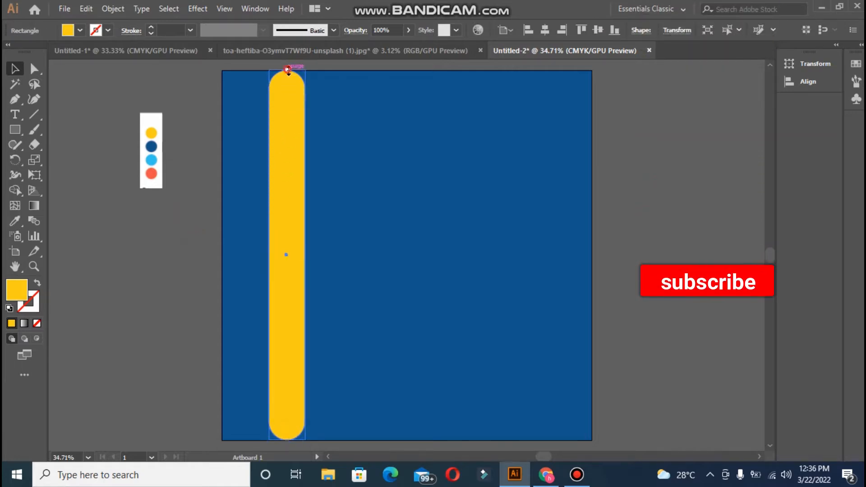
{"action": "left_click_drag", "start_coordinate": [288, 70], "coordinate": [289, 72]}
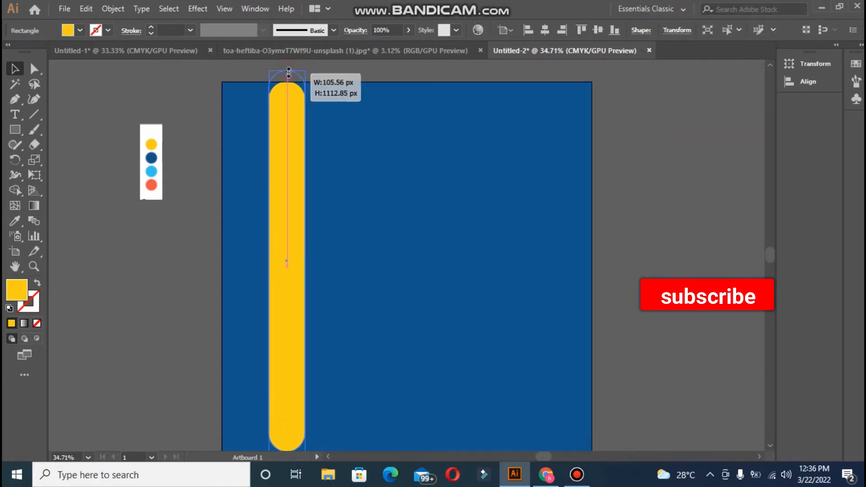
{"action": "left_click", "coordinate": [188, 92]}
{"action": "left_click", "coordinate": [312, 179]}
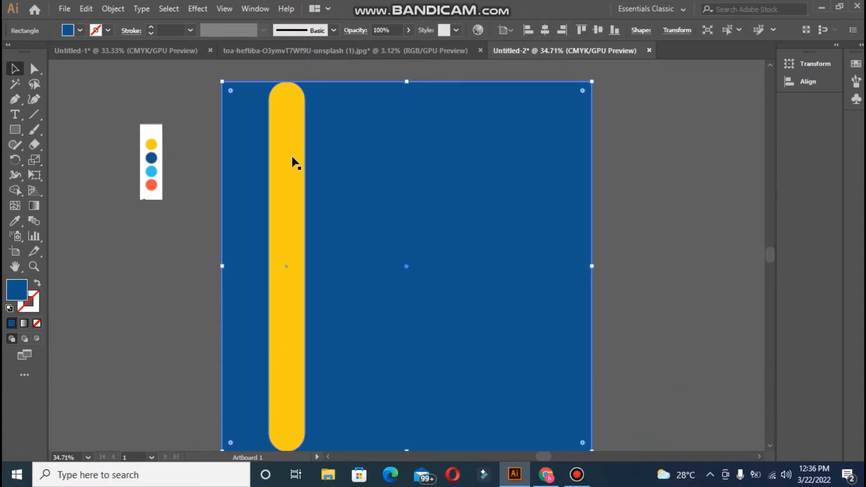
{"action": "left_click", "coordinate": [291, 155]}
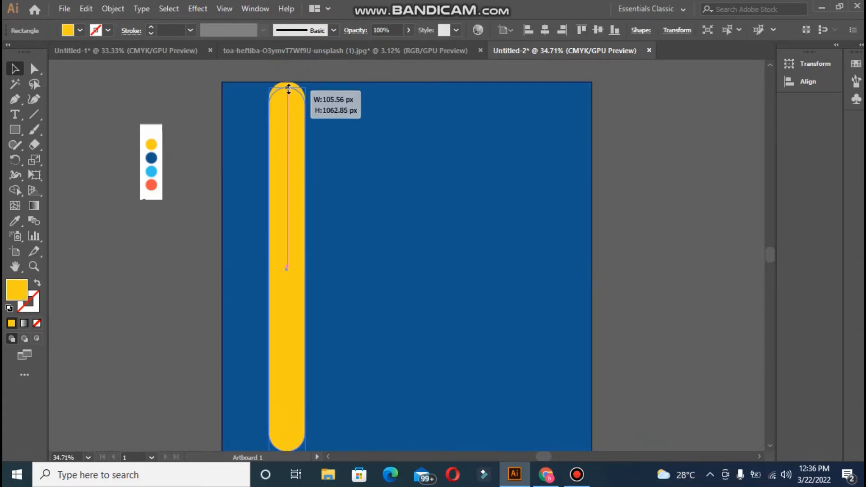
{"action": "left_click", "coordinate": [120, 125]}
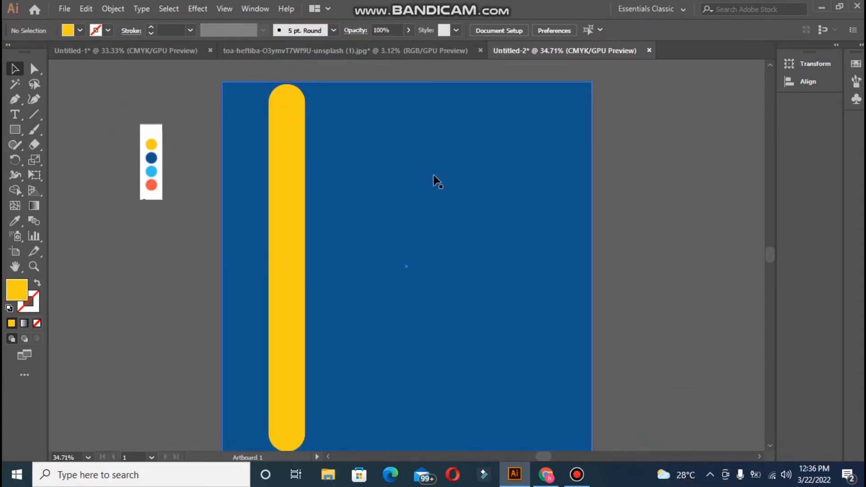
Stretch the yellow bar's upper end so that it meets the artboard's top edge.
{"action": "left_click_drag", "start_coordinate": [769, 254], "coordinate": [769, 256]}
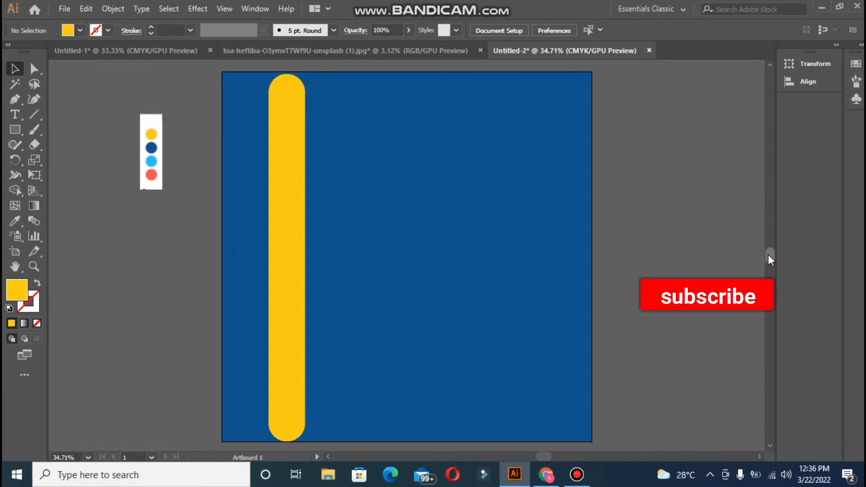
{"action": "left_click", "coordinate": [301, 213]}
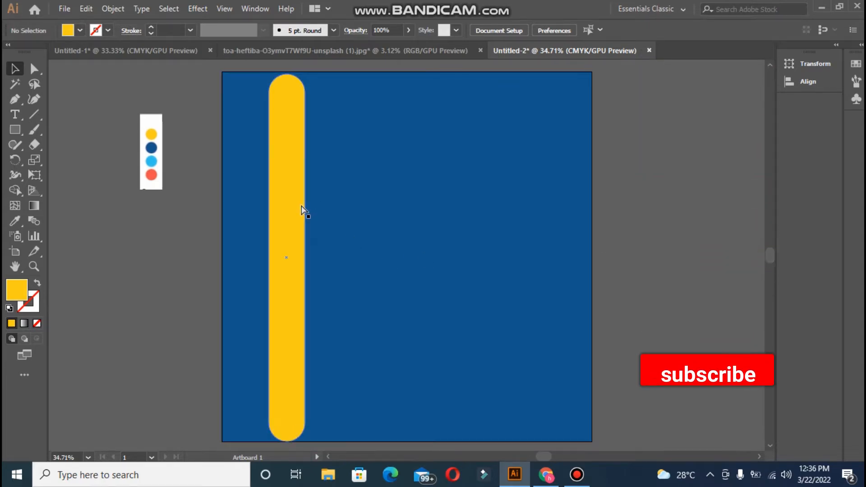
{"action": "left_click", "coordinate": [112, 237]}
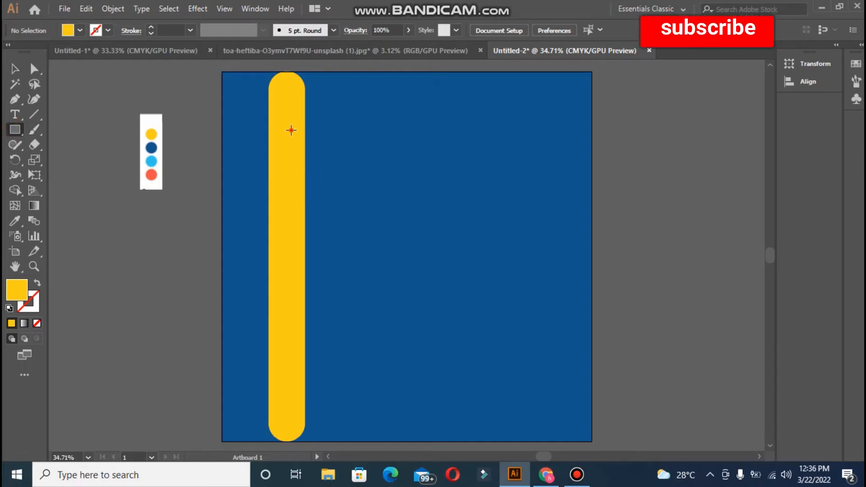
Draw a large rectangle in the middle of the artboard, overlapping the yellow bar, and fill it with the palette's coral red.
{"action": "left_click_drag", "start_coordinate": [292, 131], "coordinate": [510, 367]}
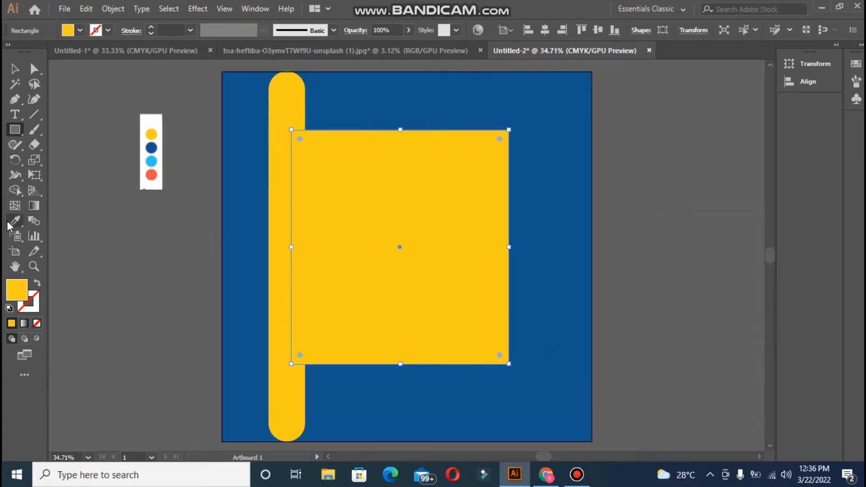
{"action": "left_click", "coordinate": [152, 176]}
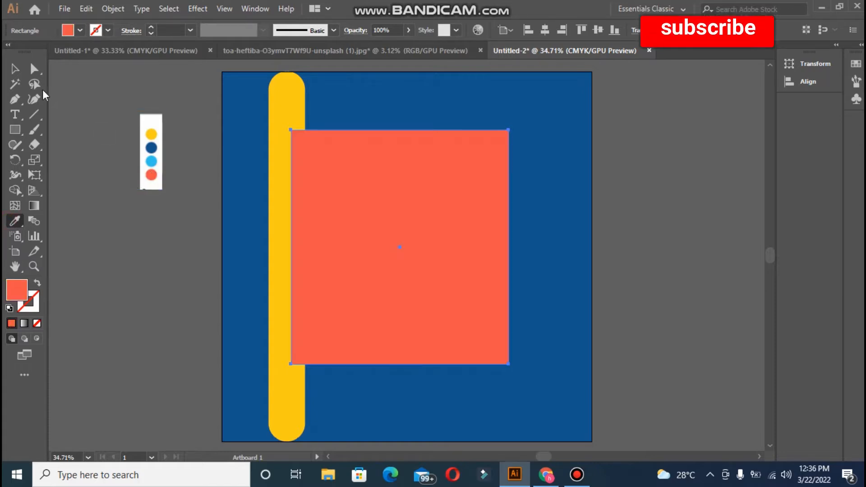
{"action": "left_click", "coordinate": [15, 69]}
{"action": "left_click", "coordinate": [66, 96]}
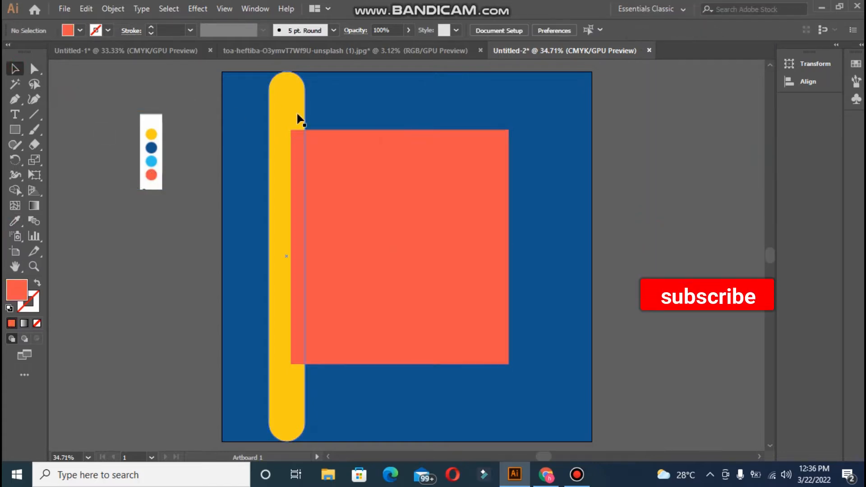
Copy the portrait photo from the open Unsplash image document into Untitled-2.
{"action": "left_click", "coordinate": [340, 54]}
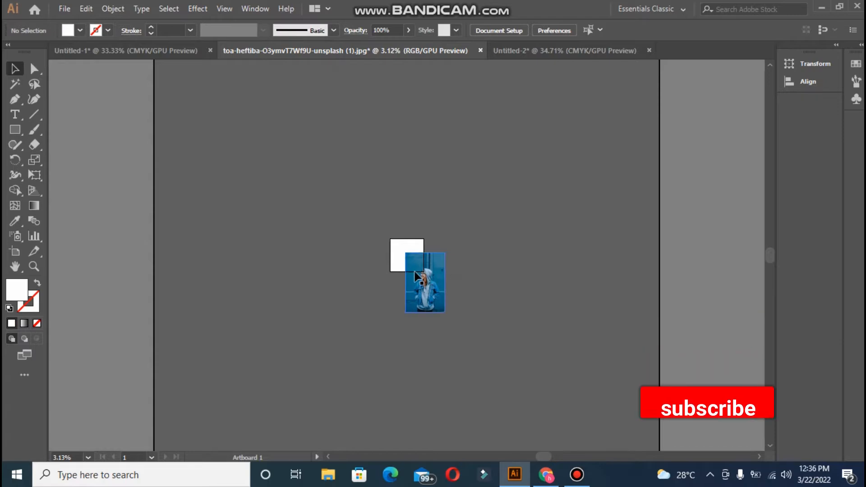
{"action": "left_click", "coordinate": [415, 275]}
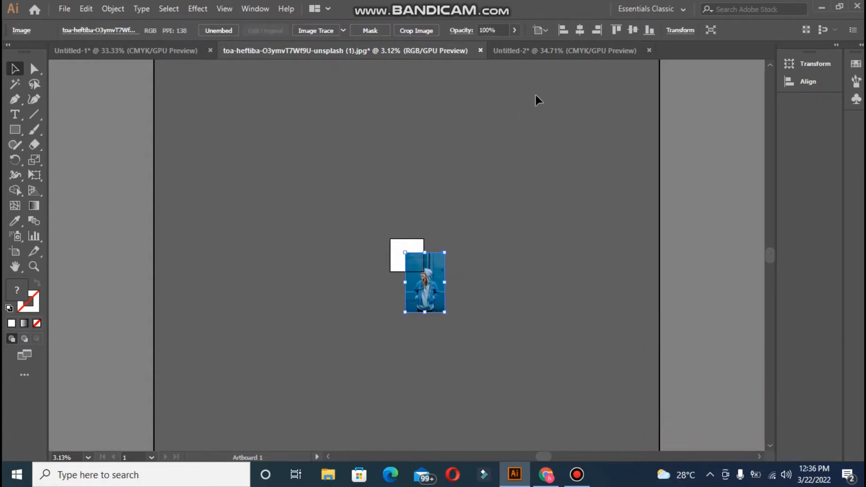
{"action": "left_click", "coordinate": [548, 45]}
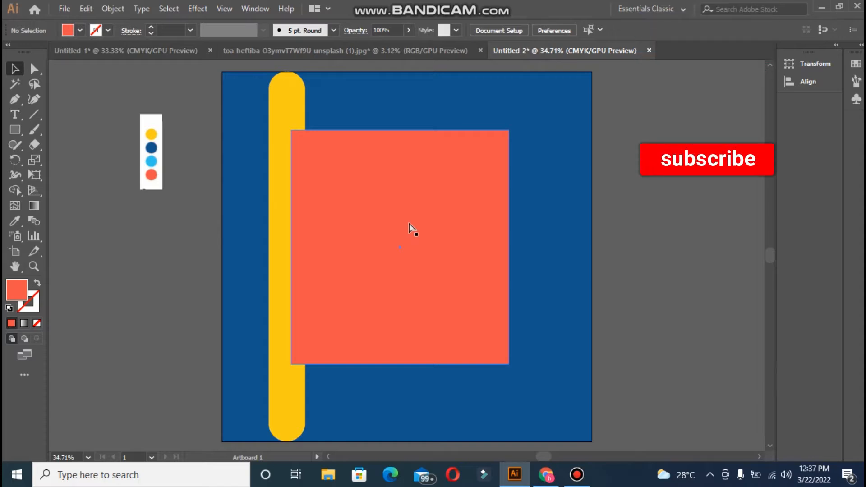
{"action": "left_click", "coordinate": [291, 50]}
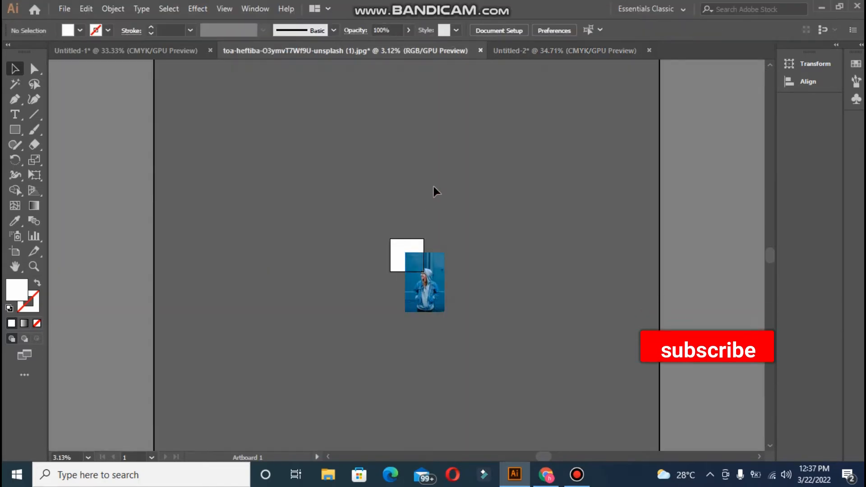
{"action": "left_click", "coordinate": [562, 45]}
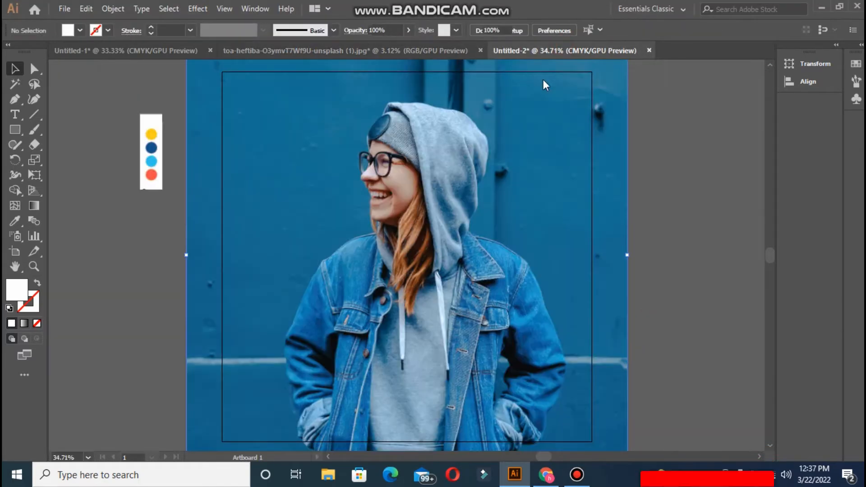
Scale one copy of the portrait photo down and move it to the middle of the artboard.
{"action": "left_click", "coordinate": [410, 255]}
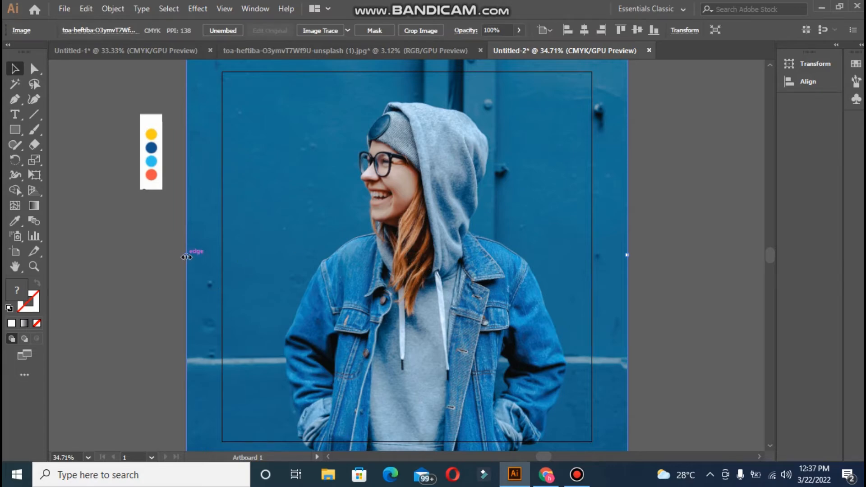
{"action": "left_click_drag", "start_coordinate": [297, 269], "coordinate": [525, 280]}
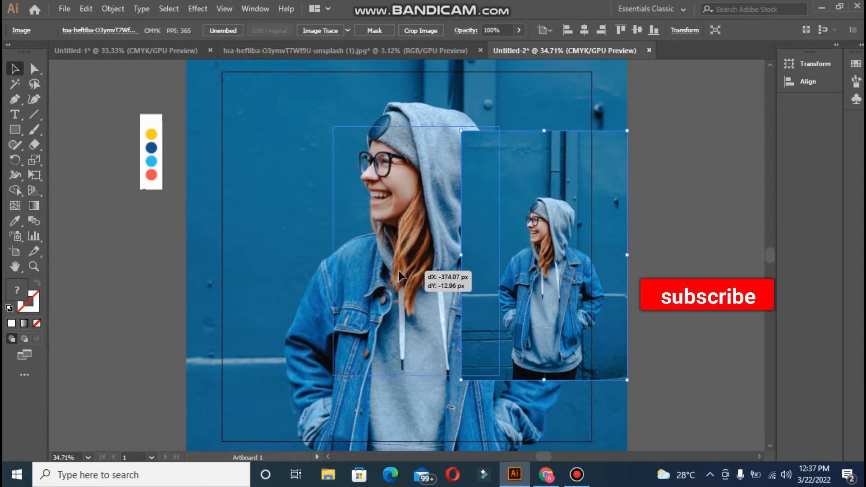
{"action": "left_click_drag", "start_coordinate": [400, 276], "coordinate": [351, 276]}
Delete the oversized copy of the portrait photo and move the smaller copy over the coral rectangle.
{"action": "left_click", "coordinate": [280, 277]}
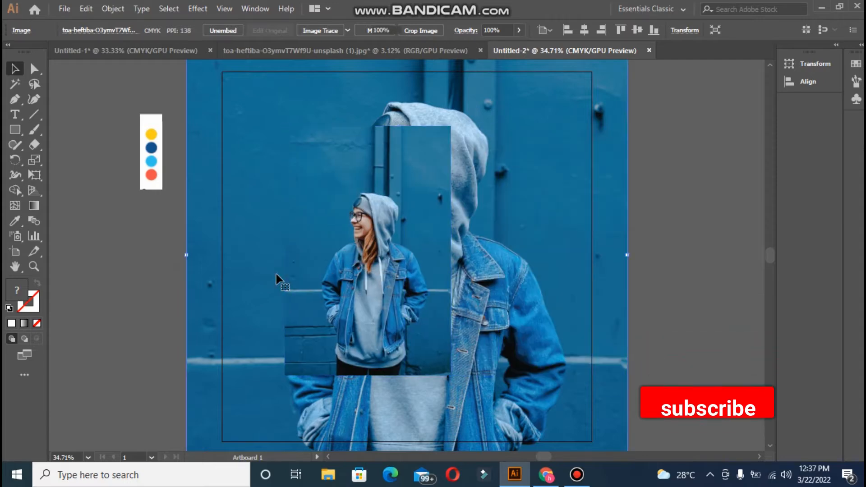
{"action": "key", "text": "Delete"}
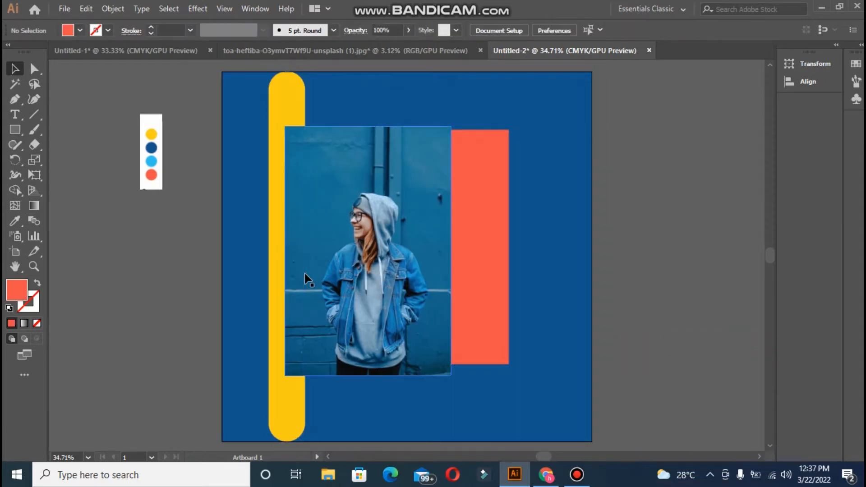
{"action": "left_click_drag", "start_coordinate": [304, 274], "coordinate": [357, 278]}
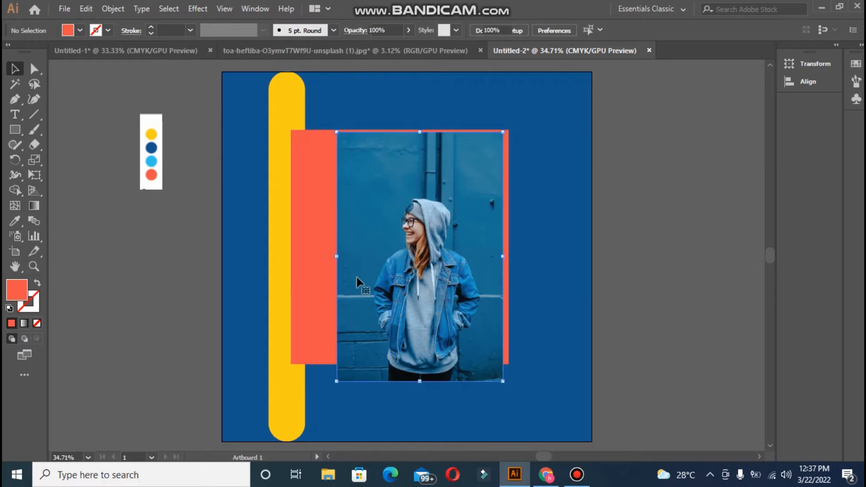
Turn the coral rectangle into an unfilled outline with a coral stroke and set its stroke weight to 12 pt.
{"action": "left_click", "coordinate": [298, 206]}
{"action": "left_click", "coordinate": [37, 283]}
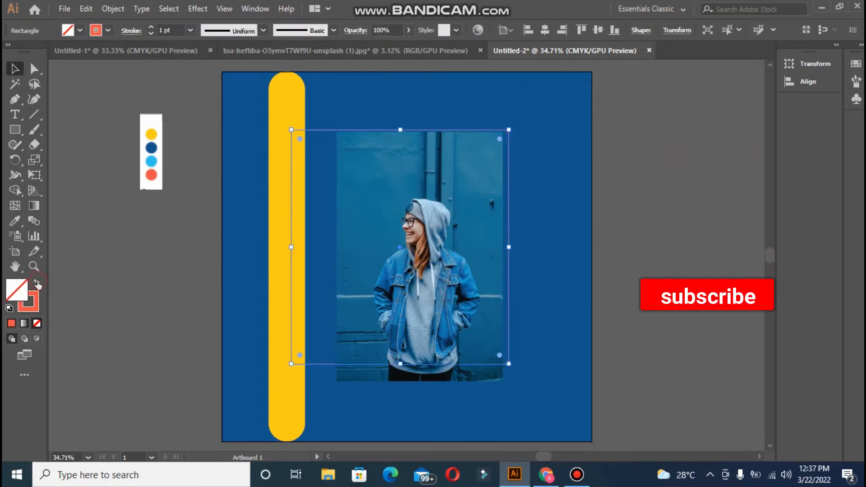
{"action": "left_click", "coordinate": [150, 30]}
{"action": "left_click", "coordinate": [151, 31]}
{"action": "left_click", "coordinate": [150, 30]}
{"action": "left_click", "coordinate": [151, 31]}
{"action": "left_click", "coordinate": [150, 31]}
{"action": "left_click", "coordinate": [151, 31]}
{"action": "left_click", "coordinate": [150, 30]}
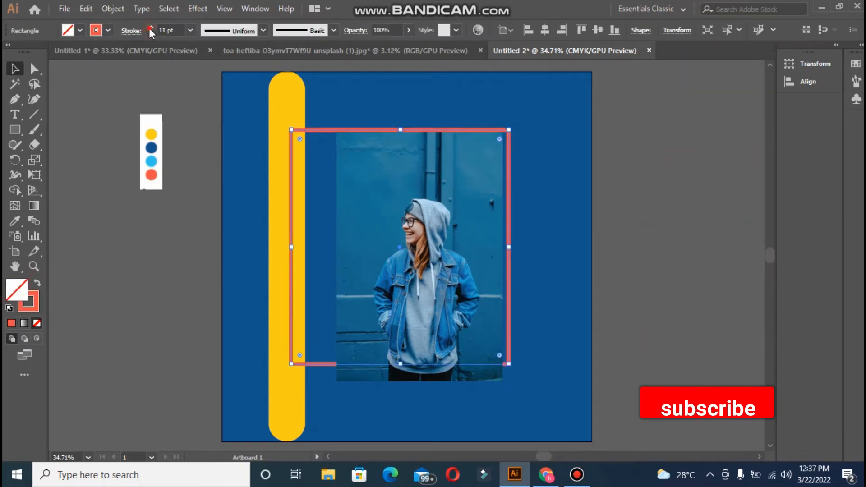
{"action": "left_click", "coordinate": [149, 229]}
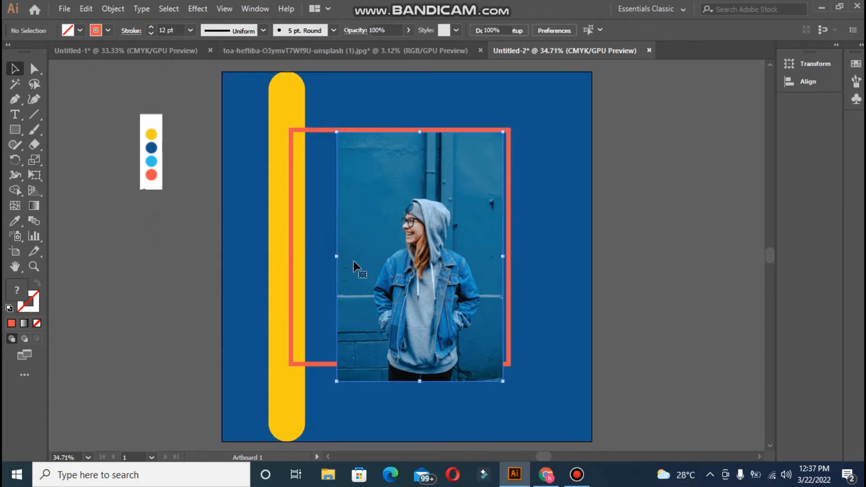
Enlarge the portrait photo to nearly the outline's width and place its lower edge on the outline's lower edge.
{"action": "left_click_drag", "start_coordinate": [353, 261], "coordinate": [332, 250]}
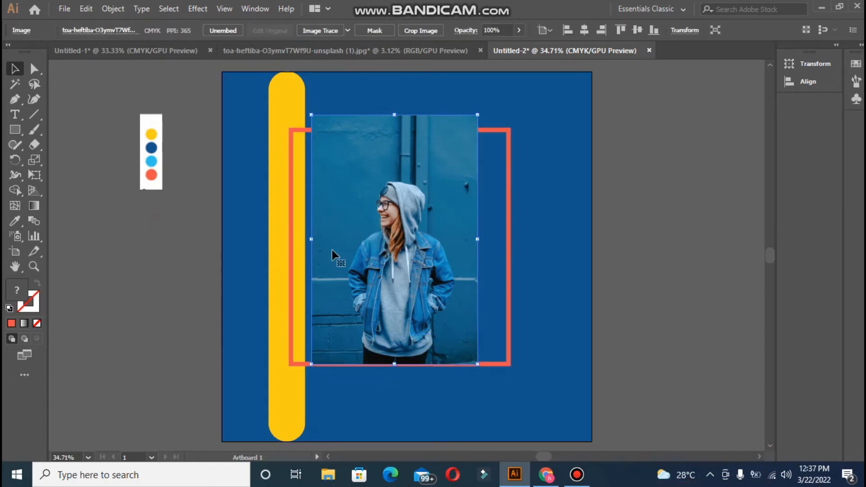
{"action": "left_click_drag", "start_coordinate": [474, 361], "coordinate": [496, 392]}
{"action": "left_click_drag", "start_coordinate": [316, 396], "coordinate": [289, 412]}
{"action": "left_click_drag", "start_coordinate": [399, 353], "coordinate": [400, 307]}
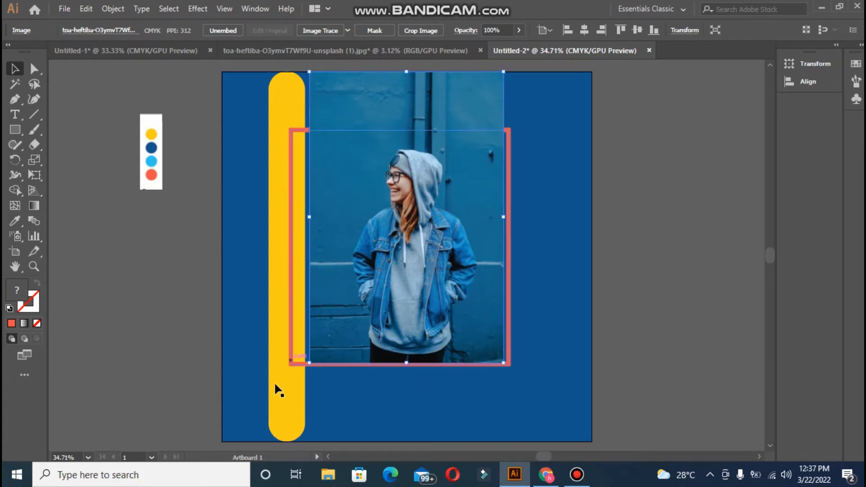
Bring the coral outline to the front of the portrait photo.
{"action": "left_click", "coordinate": [293, 359]}
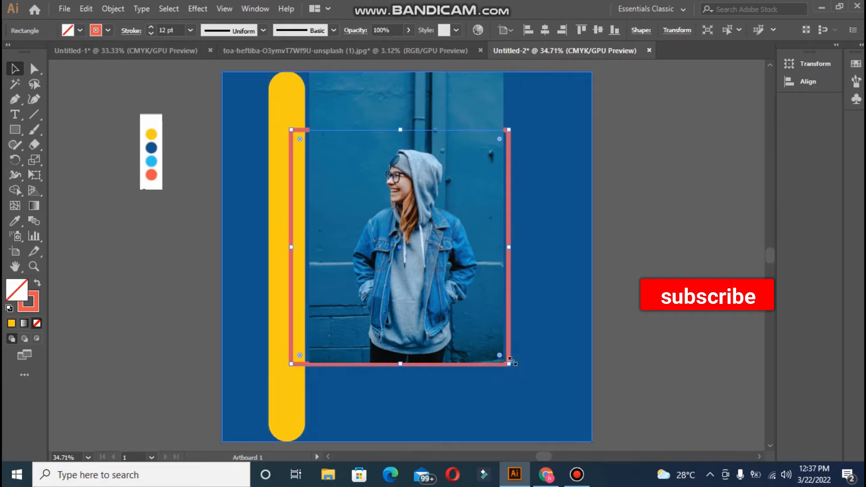
{"action": "right_click", "coordinate": [509, 357]}
{"action": "mouse_move", "coordinate": [608, 295]}
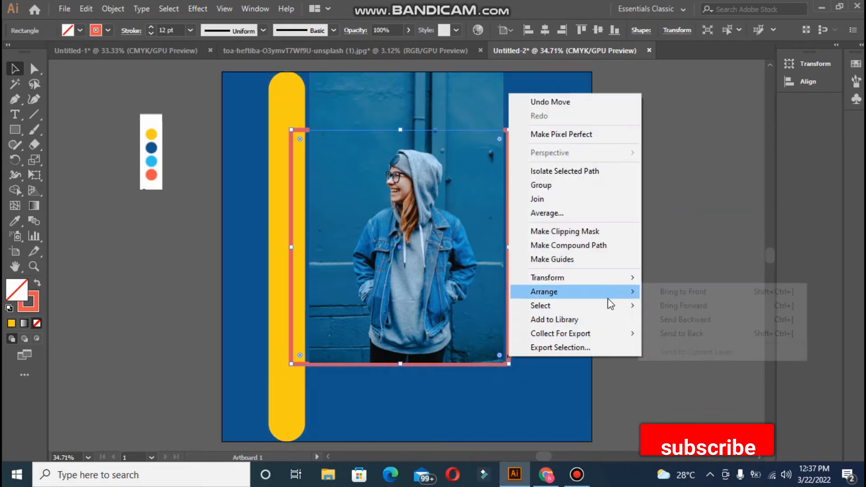
{"action": "left_click", "coordinate": [657, 294]}
{"action": "left_click", "coordinate": [654, 299]}
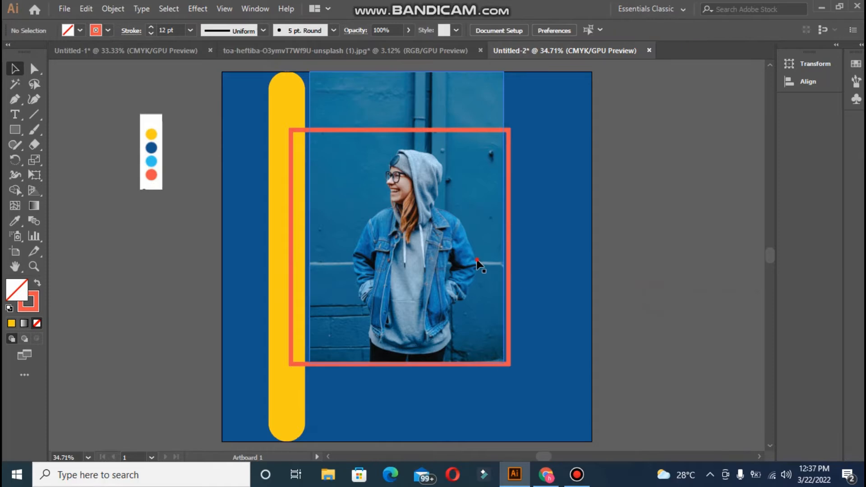
Move the photo up until the hood nears the outline's upper edge, and shrink the coral outline to about 580 x 615 px.
{"action": "left_click", "coordinate": [457, 283]}
{"action": "left_click_drag", "start_coordinate": [457, 279], "coordinate": [453, 280]}
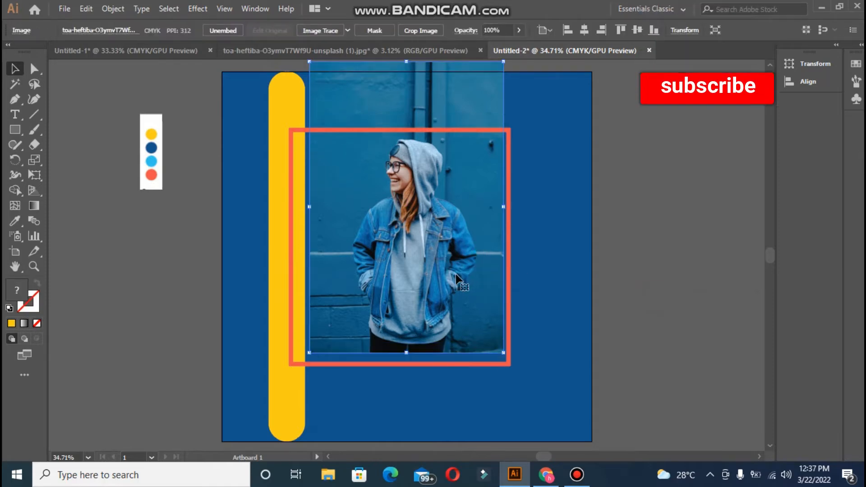
{"action": "left_click", "coordinate": [408, 365]}
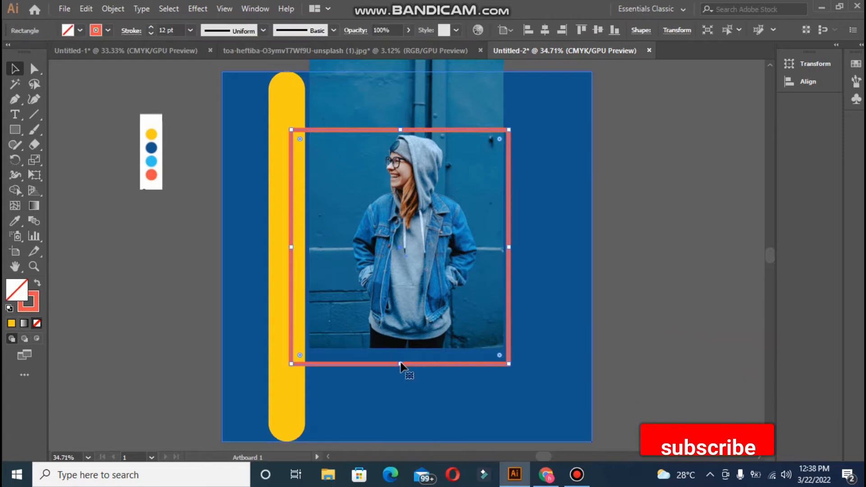
{"action": "left_click_drag", "start_coordinate": [402, 353], "coordinate": [400, 339]}
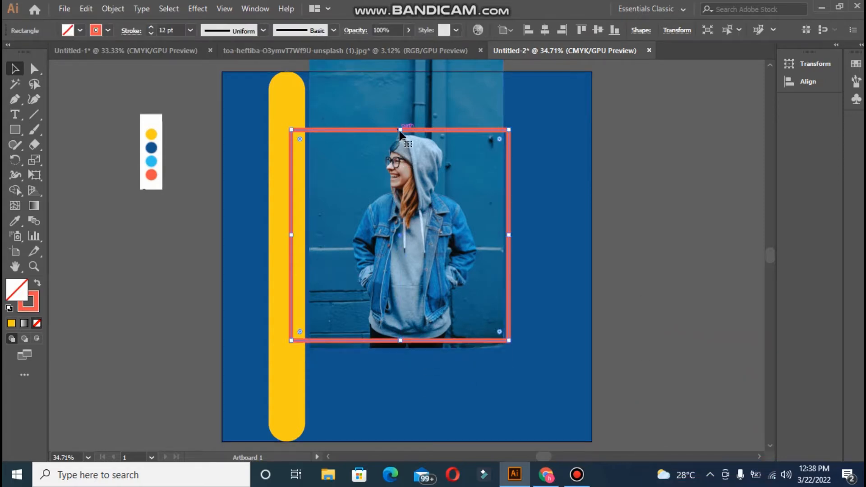
{"action": "left_click_drag", "start_coordinate": [400, 132], "coordinate": [400, 131]}
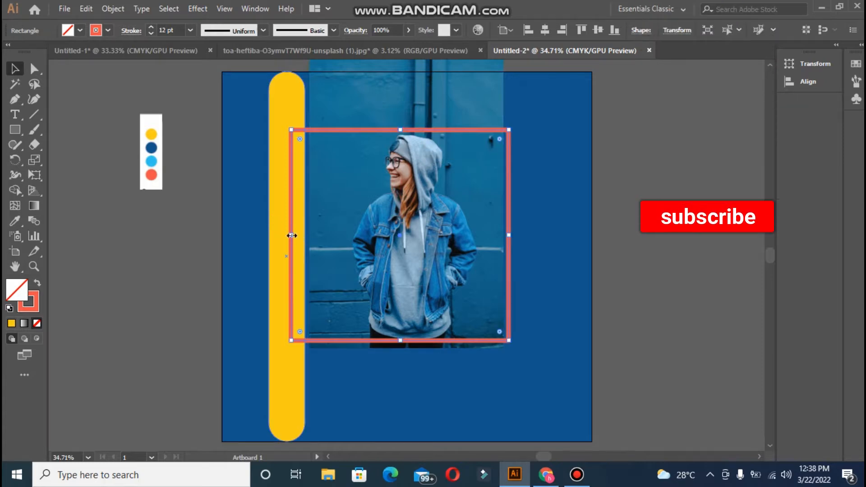
{"action": "left_click_drag", "start_coordinate": [304, 236], "coordinate": [306, 236]}
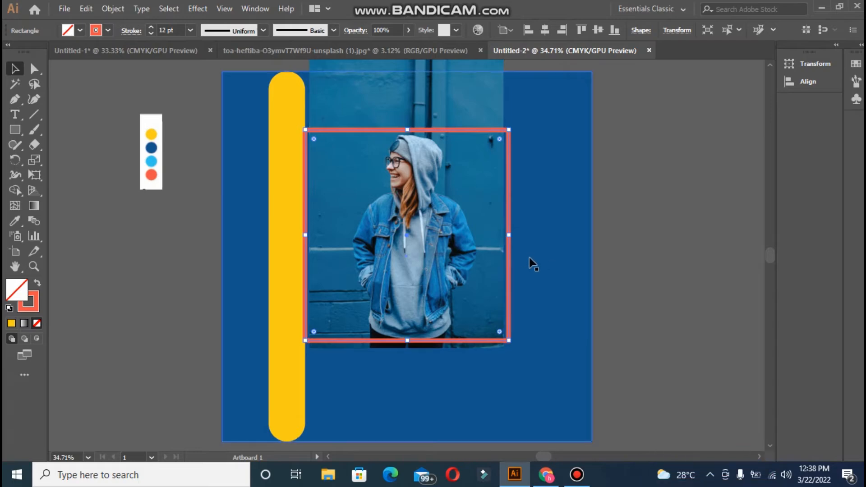
{"action": "left_click_drag", "start_coordinate": [505, 236], "coordinate": [504, 236]}
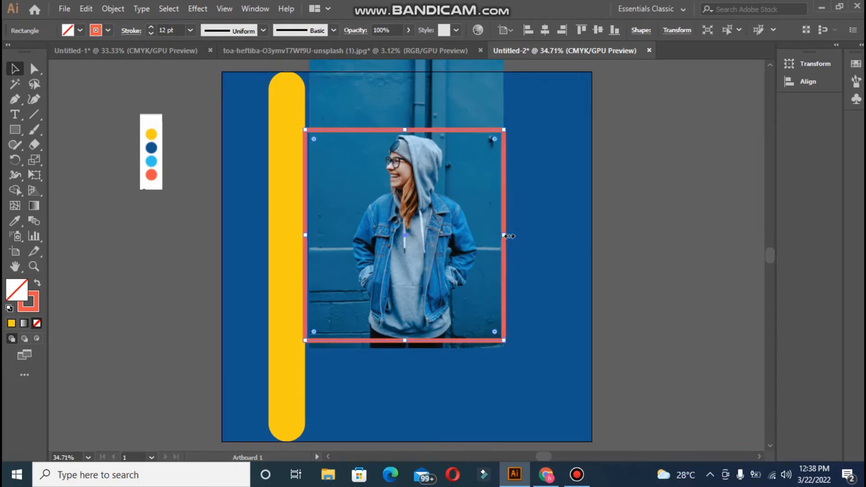
{"action": "left_click", "coordinate": [618, 252]}
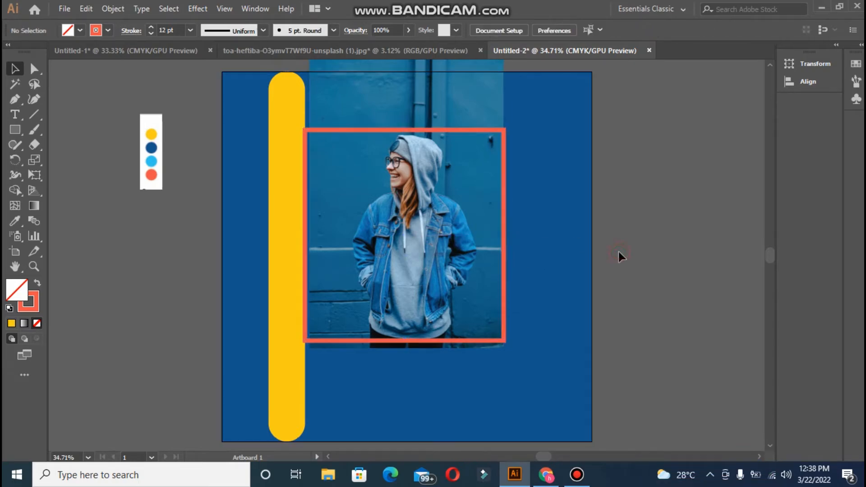
Try to crop the portrait photo to the coral outline with a clipping mask, and undo the mask.
{"action": "left_click", "coordinate": [442, 114]}
{"action": "left_click", "coordinate": [434, 149], "text": "shift"}
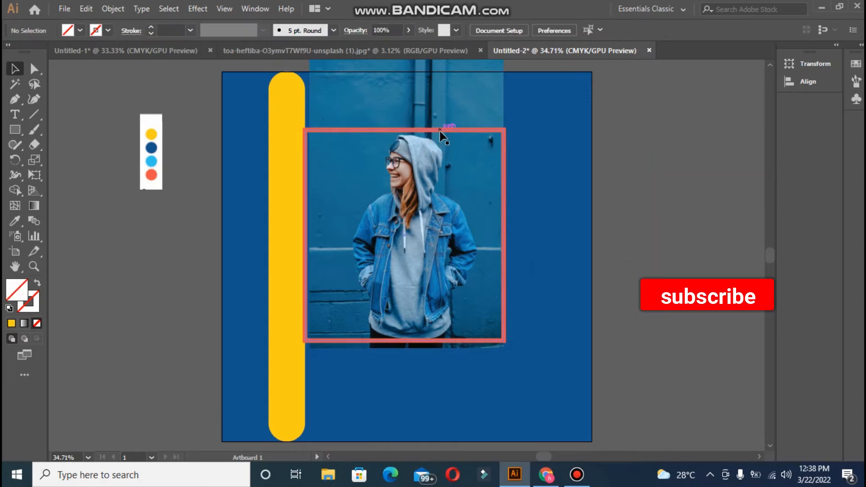
{"action": "left_click", "coordinate": [440, 132]}
{"action": "left_click", "coordinate": [416, 139], "text": "shift"}
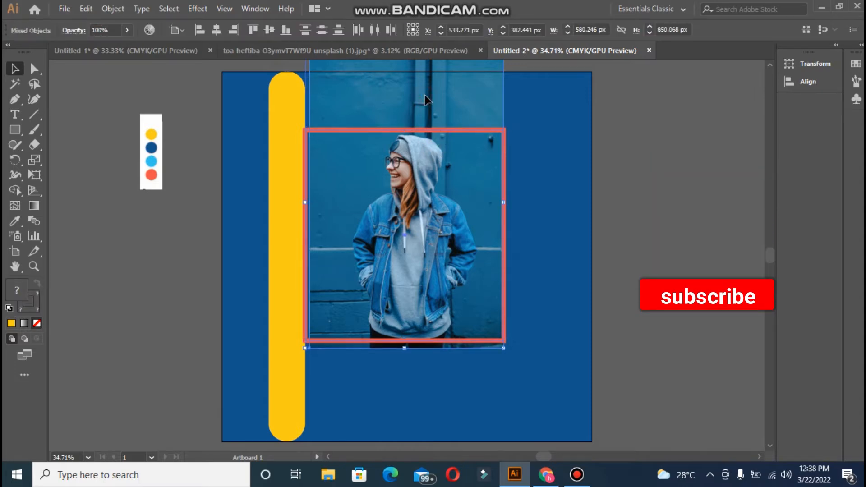
{"action": "right_click", "coordinate": [429, 131]}
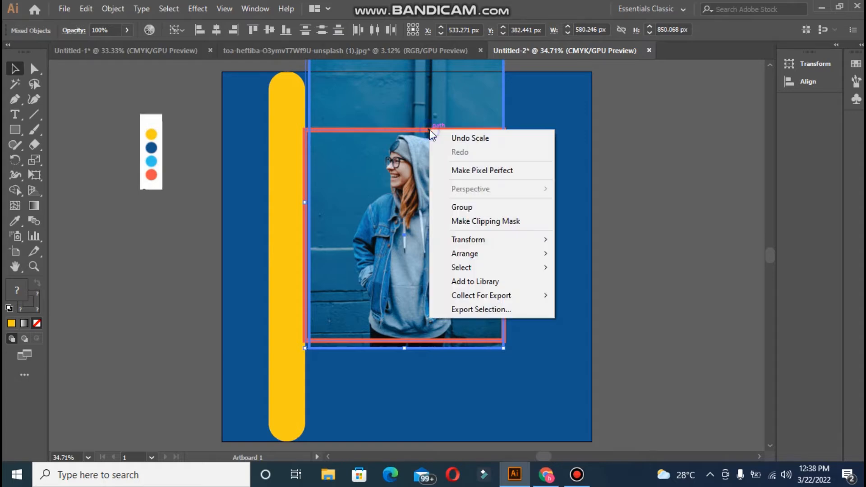
{"action": "left_click", "coordinate": [484, 222]}
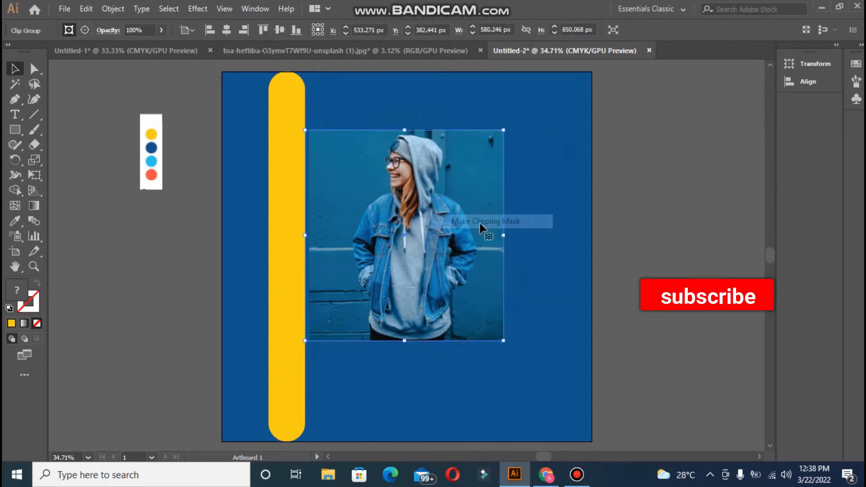
{"action": "left_click", "coordinate": [631, 242]}
{"action": "left_click", "coordinate": [364, 250]}
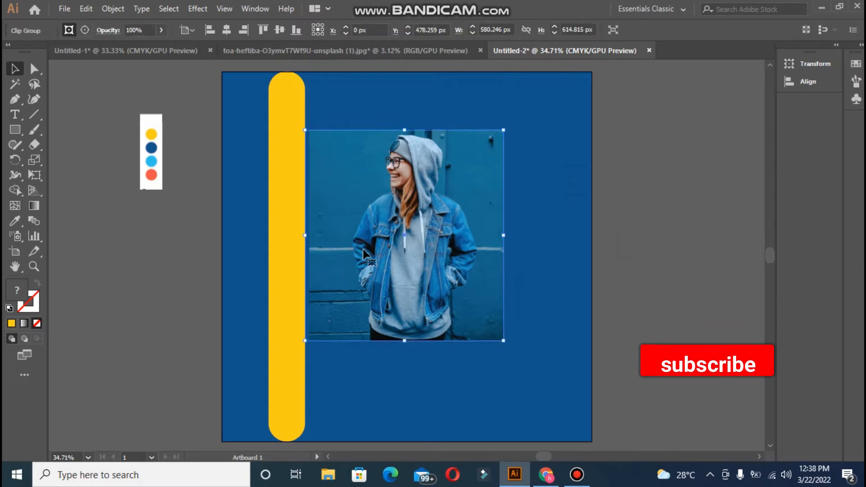
{"action": "key", "text": "ctrl+alt+7"}
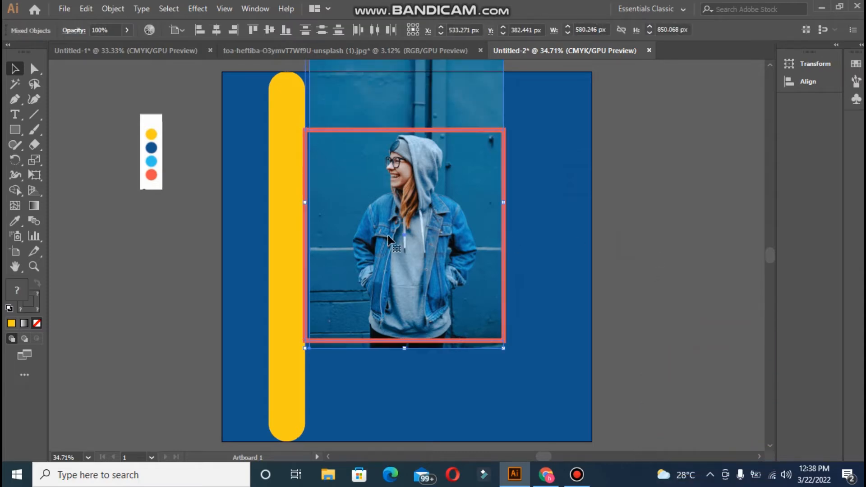
Narrow the coral outline to about 567 px so that its left edge lines up with the photo's left edge.
{"action": "left_click", "coordinate": [213, 231]}
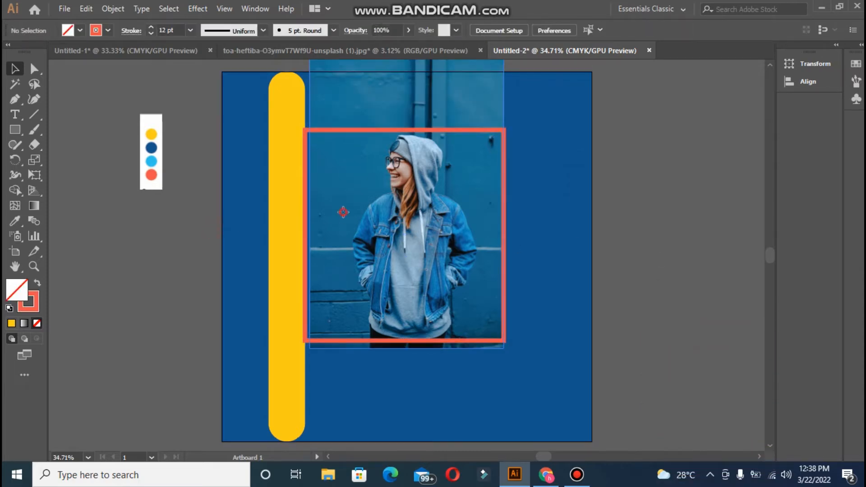
{"action": "left_click", "coordinate": [307, 216]}
{"action": "left_click", "coordinate": [306, 214]}
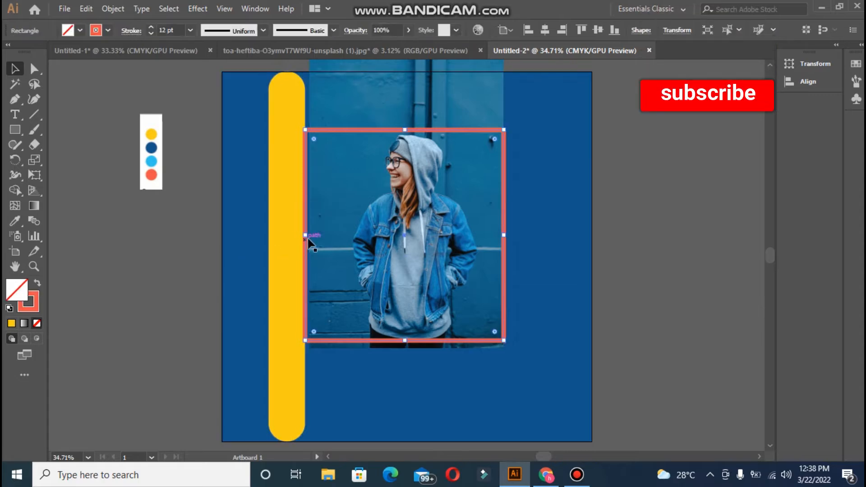
{"action": "left_click", "coordinate": [189, 259]}
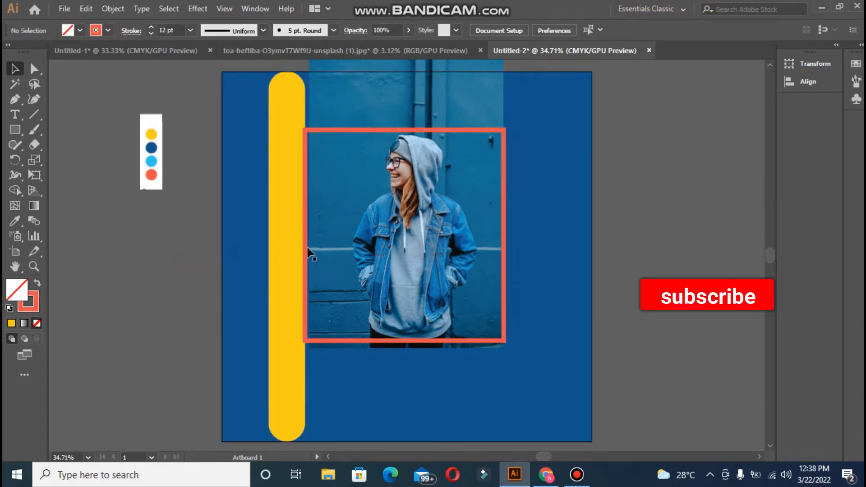
{"action": "left_click", "coordinate": [305, 250]}
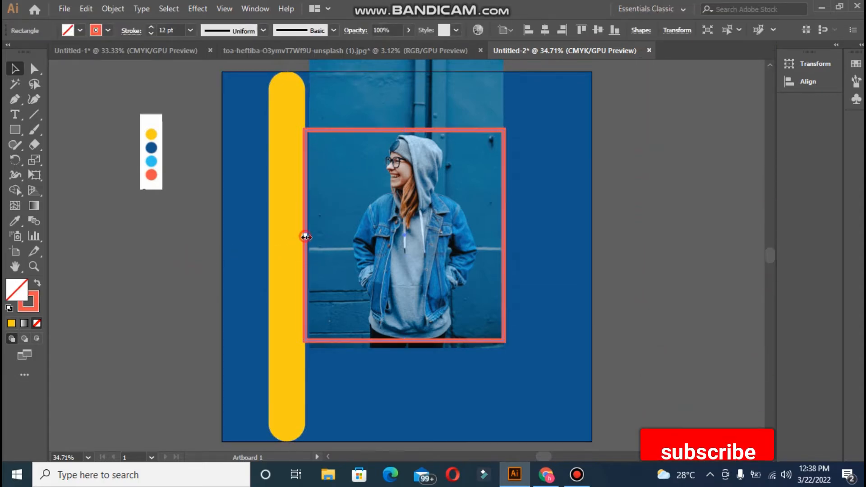
{"action": "left_click_drag", "start_coordinate": [305, 235], "coordinate": [310, 237]}
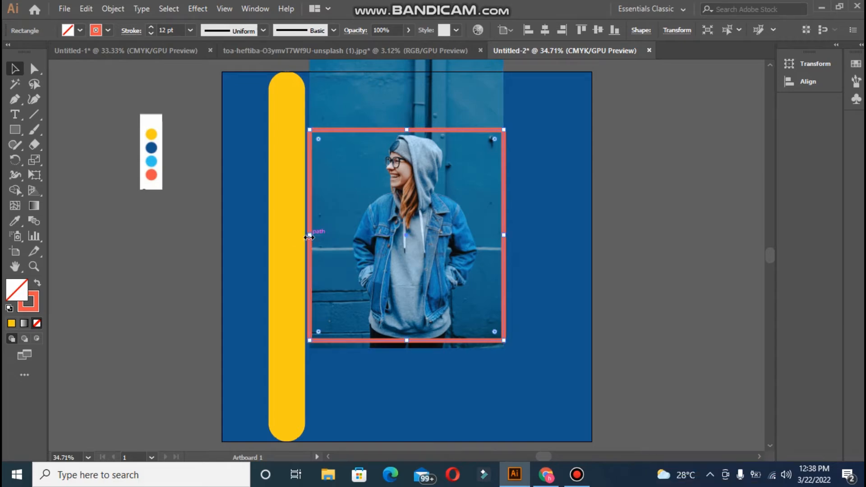
{"action": "left_click", "coordinate": [188, 259]}
Make a clipping mask from the portrait photo and the coral outline.
{"action": "left_click", "coordinate": [406, 301]}
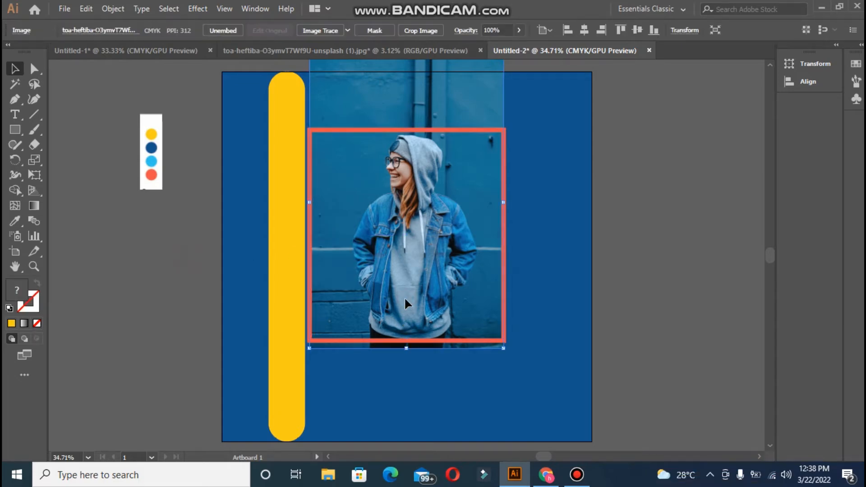
{"action": "left_click", "coordinate": [406, 343], "text": "shift"}
{"action": "right_click", "coordinate": [396, 239]}
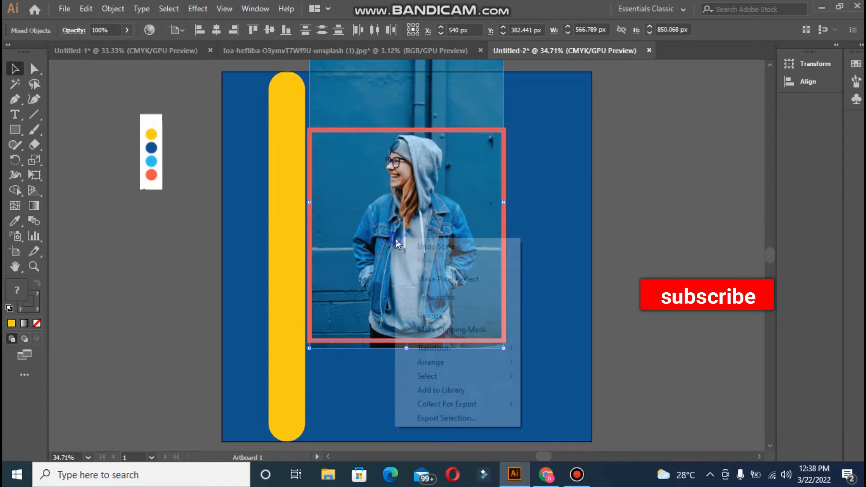
{"action": "left_click", "coordinate": [428, 330]}
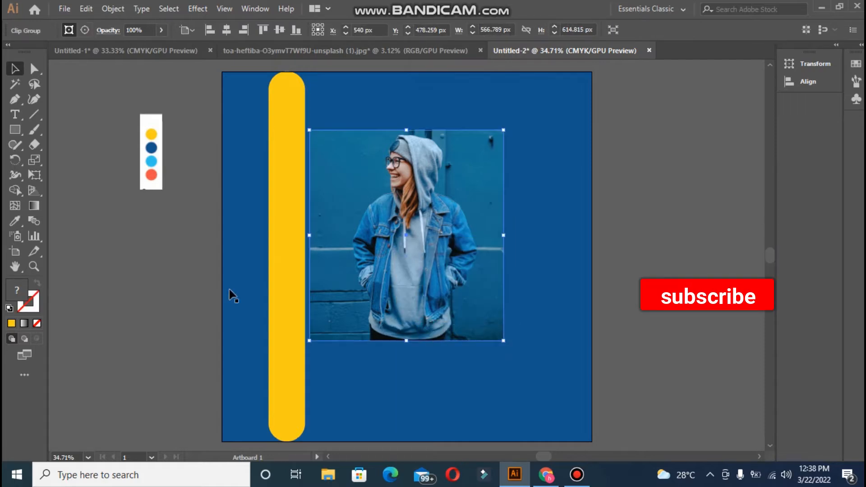
{"action": "left_click", "coordinate": [179, 285]}
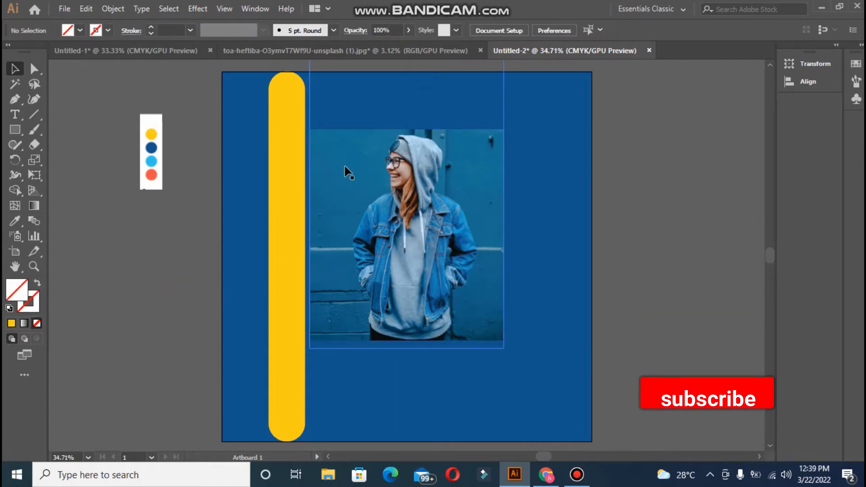
Give the clipped portrait photo a 16 pt coral stroke sampled from the palette, keeping the butt cap.
{"action": "left_click", "coordinate": [353, 134]}
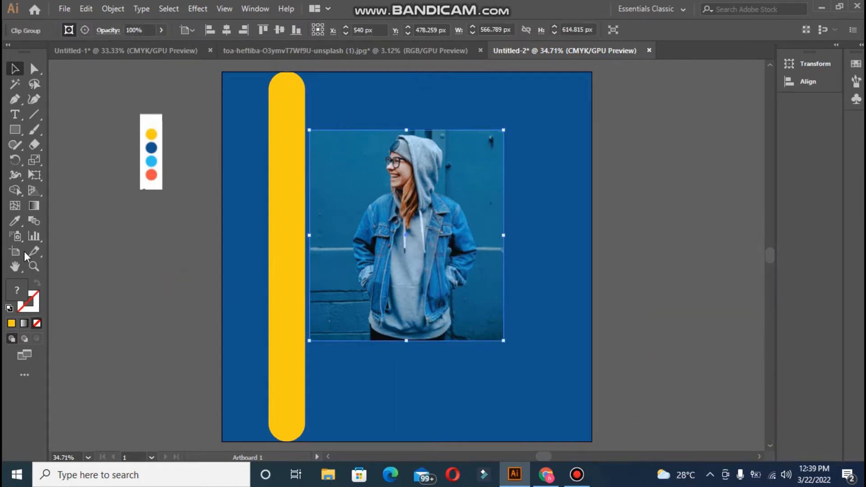
{"action": "left_click", "coordinate": [146, 171]}
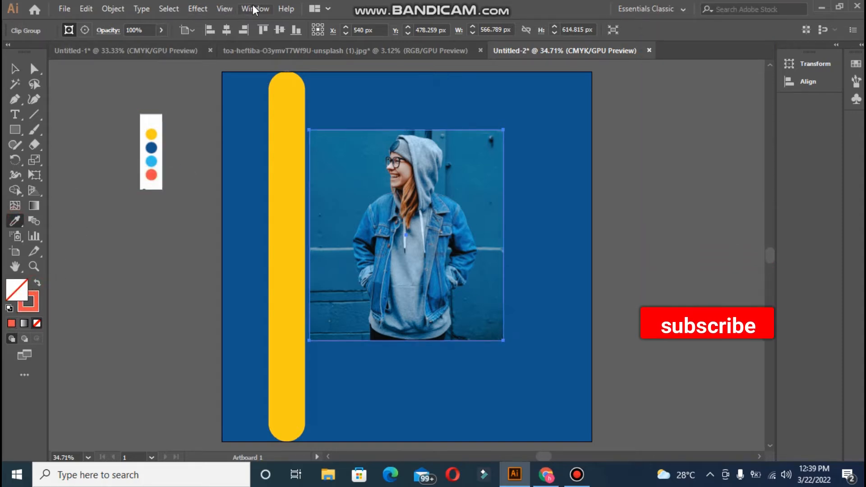
{"action": "left_click", "coordinate": [255, 9]}
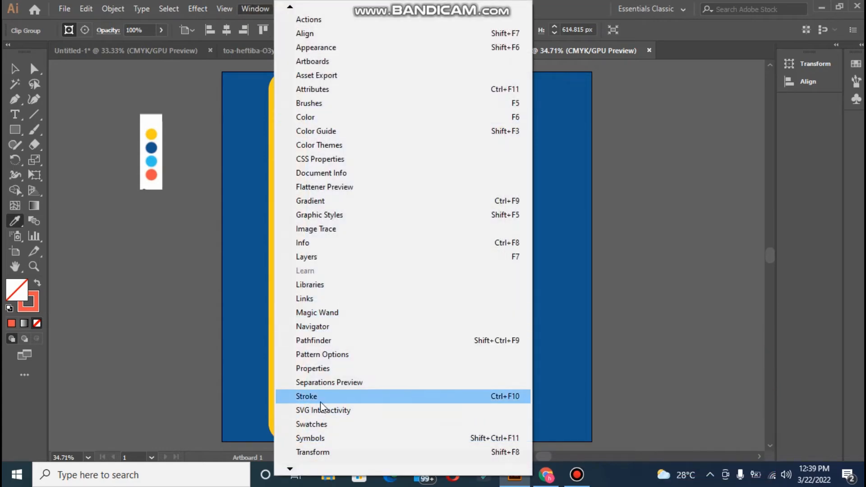
{"action": "left_click", "coordinate": [320, 399]}
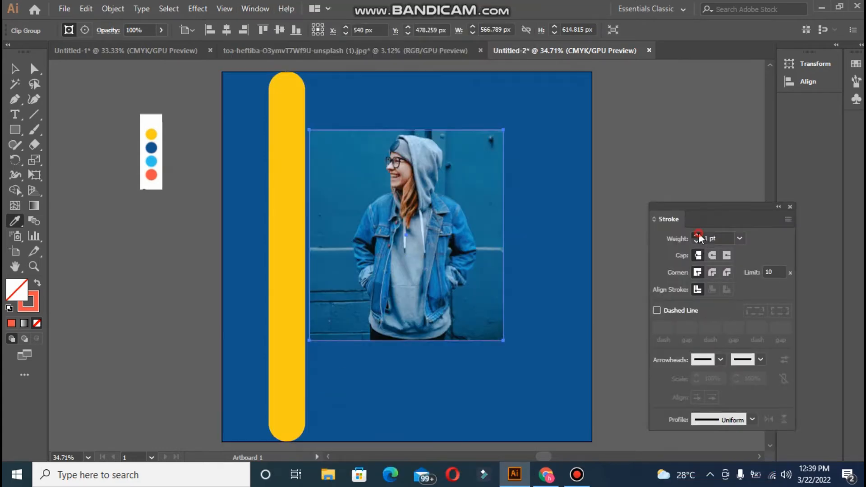
{"action": "left_click", "coordinate": [698, 235]}
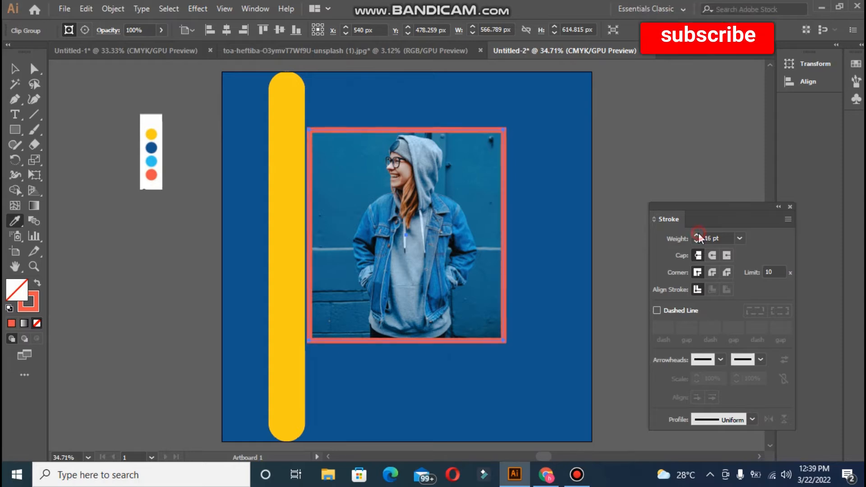
{"action": "left_click", "coordinate": [713, 255]}
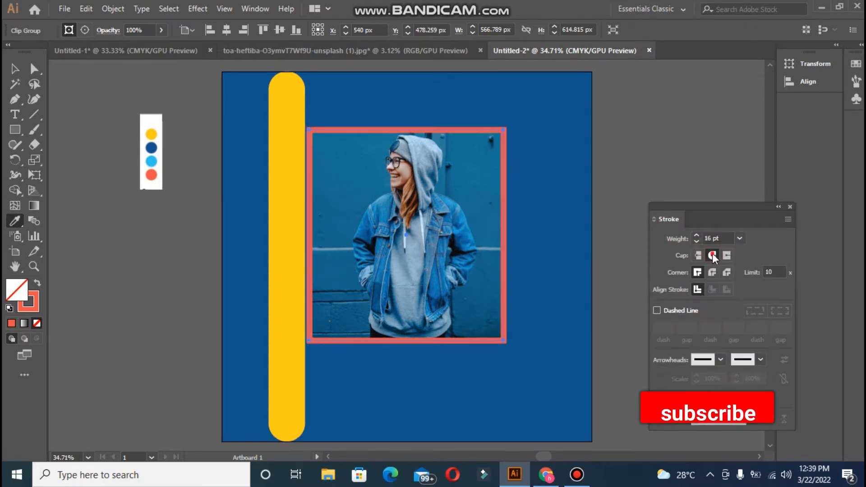
{"action": "left_click", "coordinate": [699, 255]}
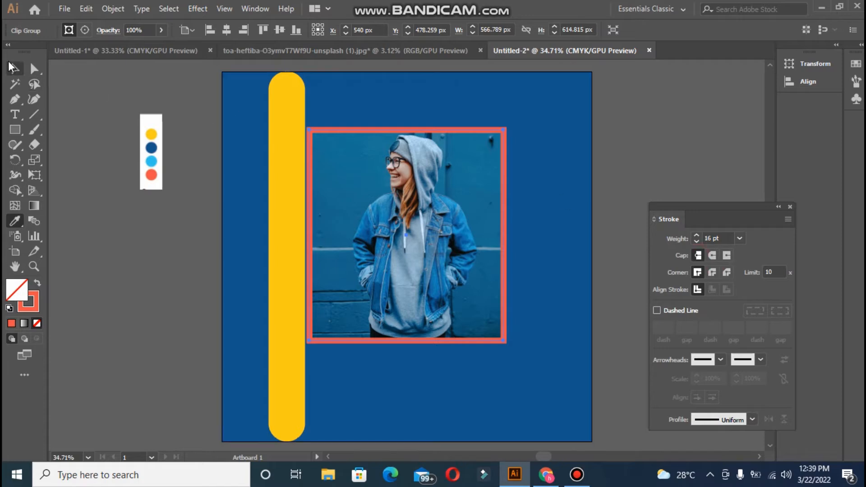
Round all four corners of the coral photo frame to a radius of about 31 px.
{"action": "left_click", "coordinate": [32, 69]}
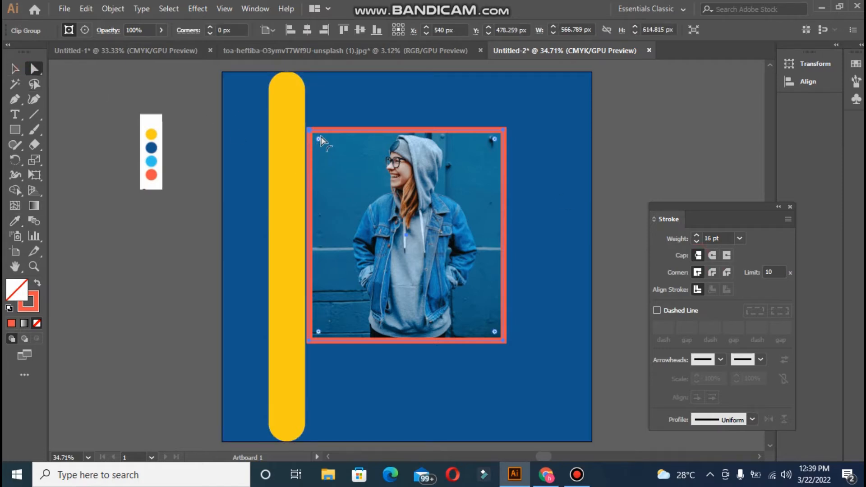
{"action": "left_click_drag", "start_coordinate": [321, 139], "coordinate": [325, 144]}
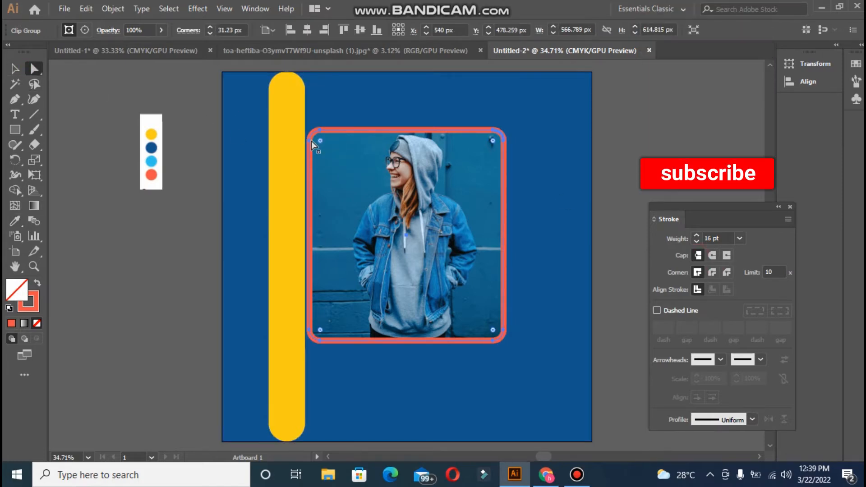
{"action": "left_click", "coordinate": [103, 135]}
{"action": "key", "text": "v"}
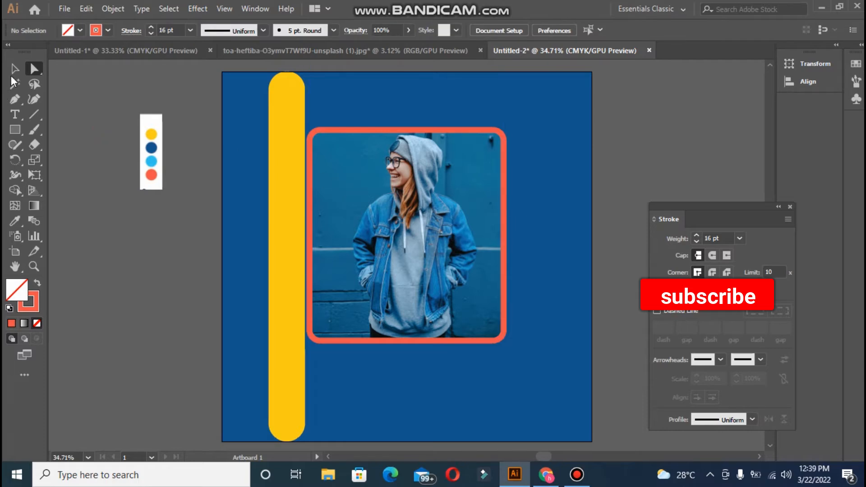
Centre the framed photo vertically on the artboard and shift it slightly left to overlap the yellow bar.
{"action": "left_click", "coordinate": [318, 192]}
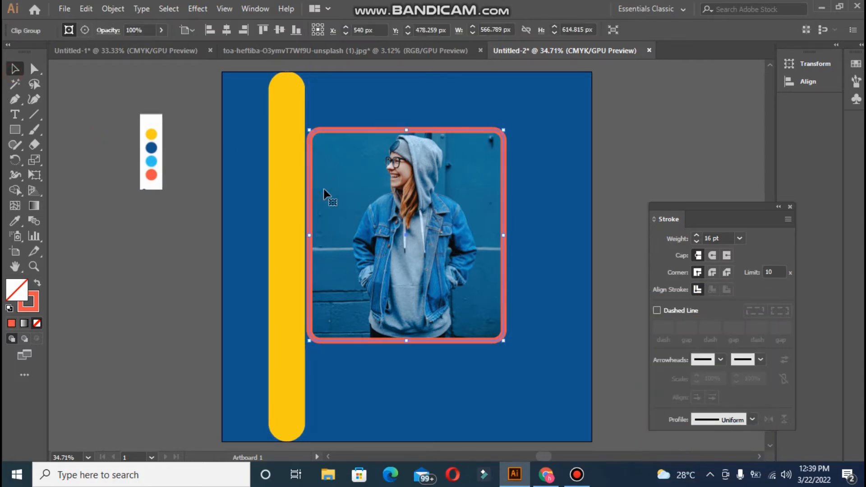
{"action": "left_click_drag", "start_coordinate": [324, 189], "coordinate": [313, 189]}
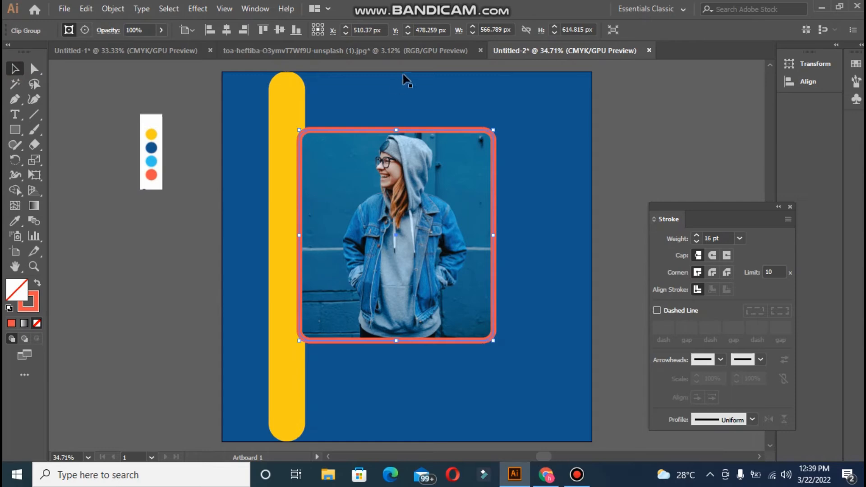
{"action": "left_click", "coordinate": [226, 30]}
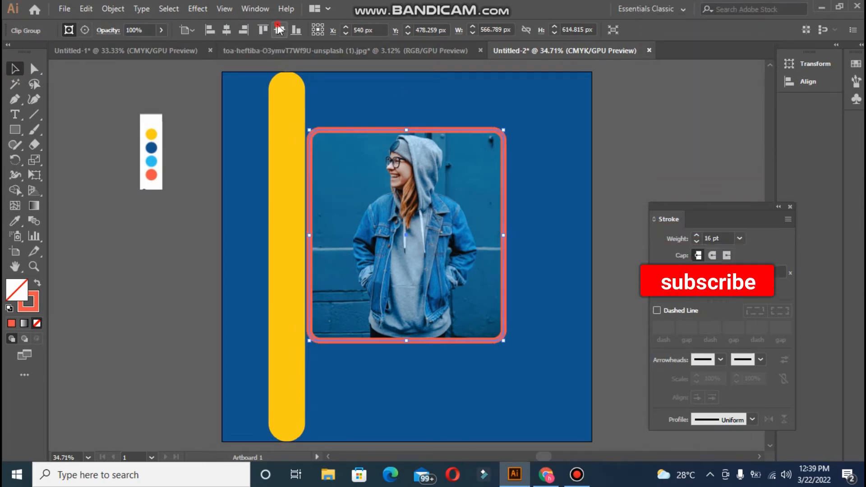
{"action": "left_click", "coordinate": [280, 30]}
{"action": "left_click_drag", "start_coordinate": [377, 207], "coordinate": [368, 208]}
{"action": "left_click", "coordinate": [191, 264]}
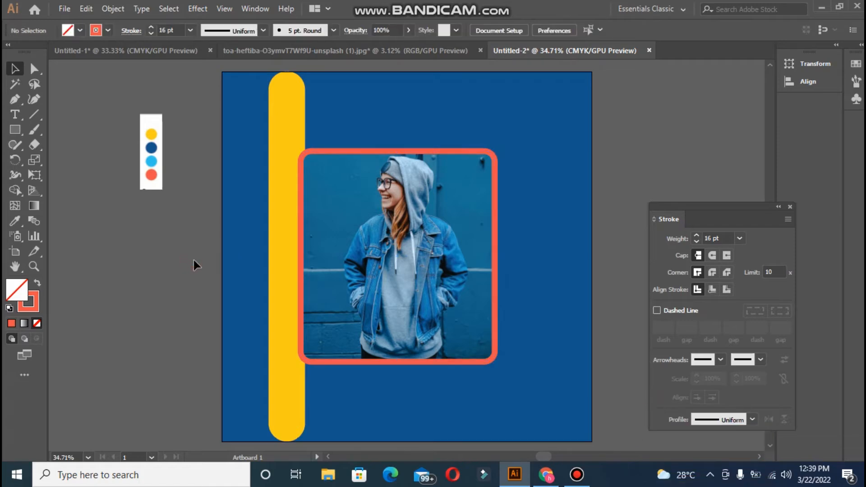
Enlarge the framed photo from its centre to about 637 x 691 px and centre it horizontally on the artboard.
{"action": "left_click", "coordinate": [361, 275]}
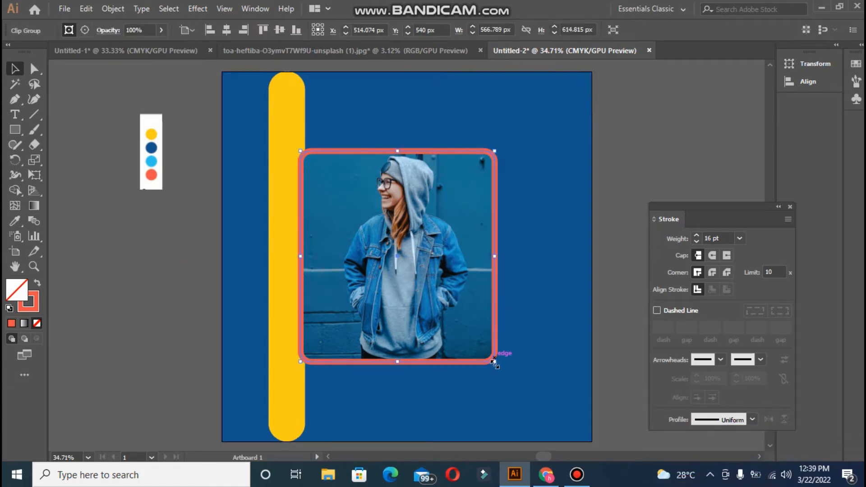
{"action": "left_click_drag", "start_coordinate": [495, 362], "coordinate": [508, 374]}
{"action": "left_click", "coordinate": [203, 326]}
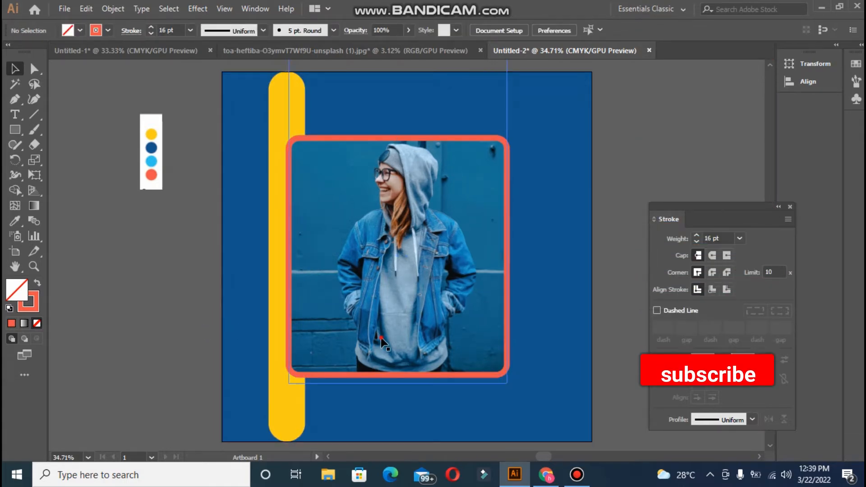
{"action": "left_click", "coordinate": [319, 160]}
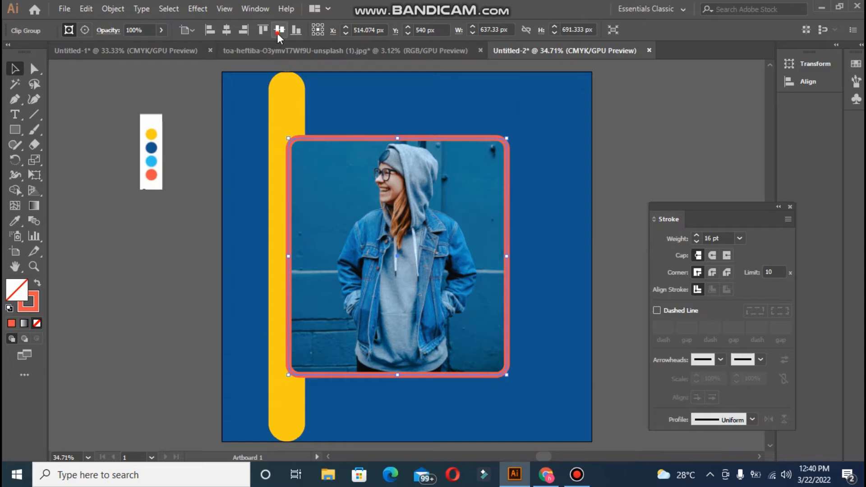
{"action": "left_click", "coordinate": [229, 31]}
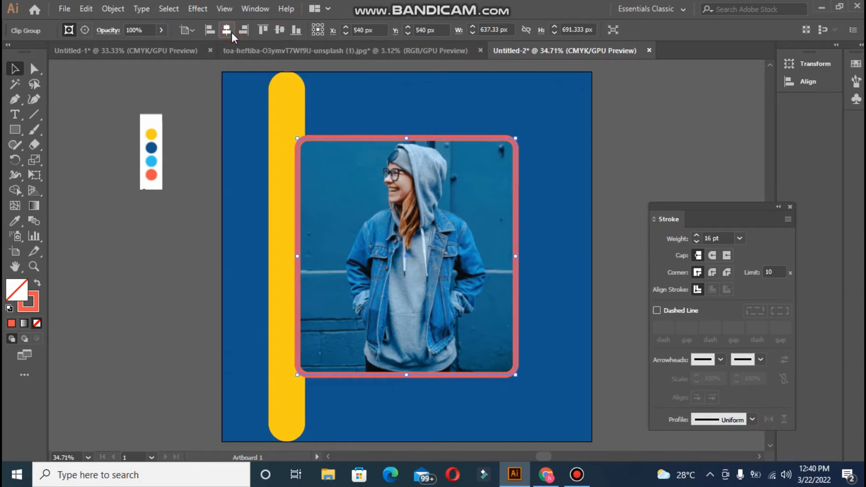
{"action": "left_click", "coordinate": [156, 245]}
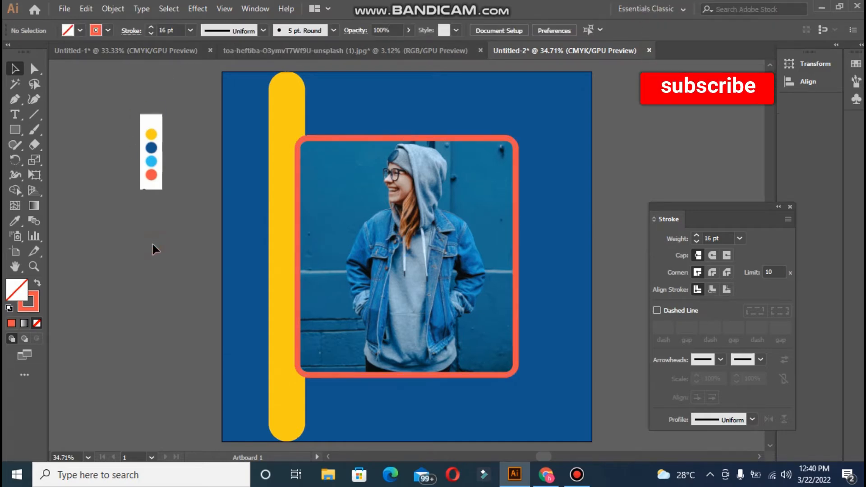
Add the text "NEW ARRIVAL" beside the artboard and scale it up to about 57 pt.
{"action": "left_click", "coordinate": [15, 115]}
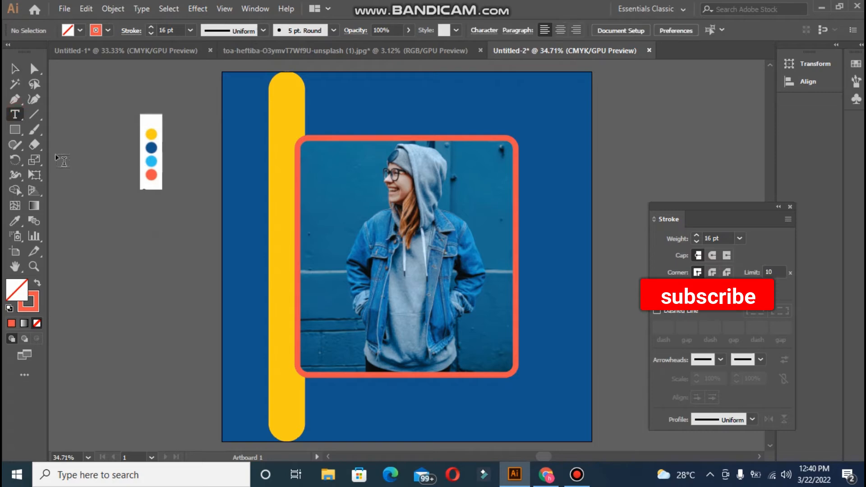
{"action": "left_click", "coordinate": [85, 220]}
{"action": "type", "text": "NEW"}
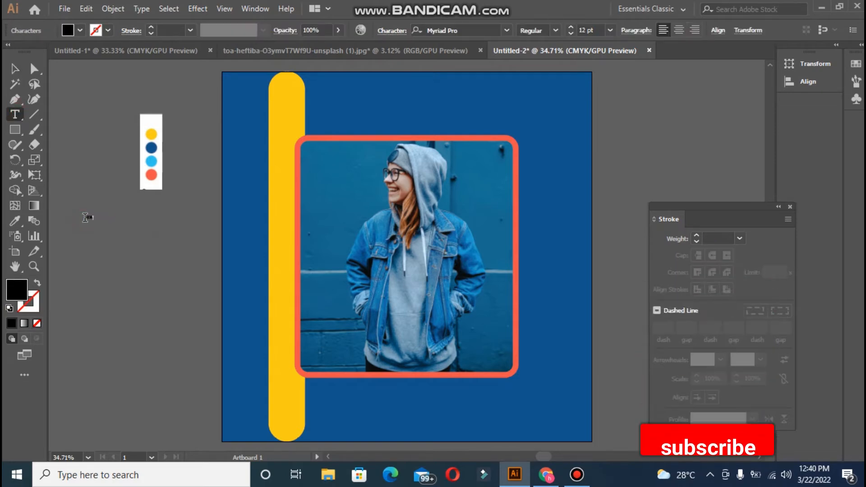
{"action": "type", "text": " ARRIVAL"}
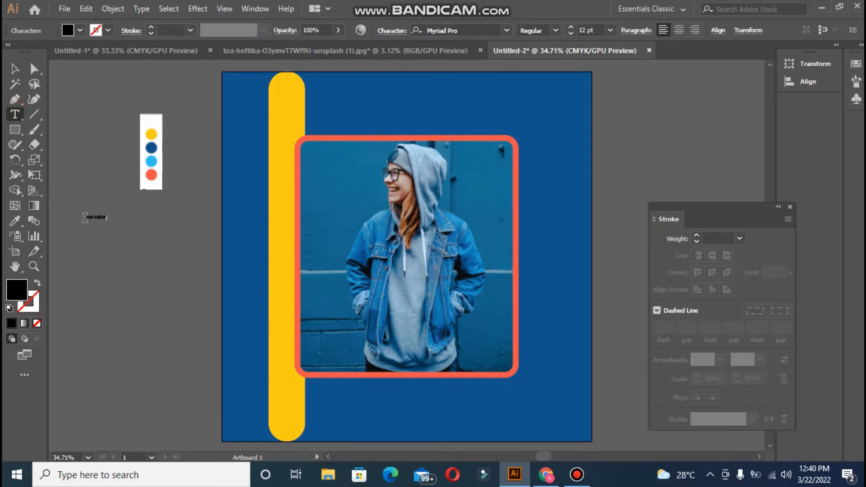
{"action": "left_click", "coordinate": [16, 71]}
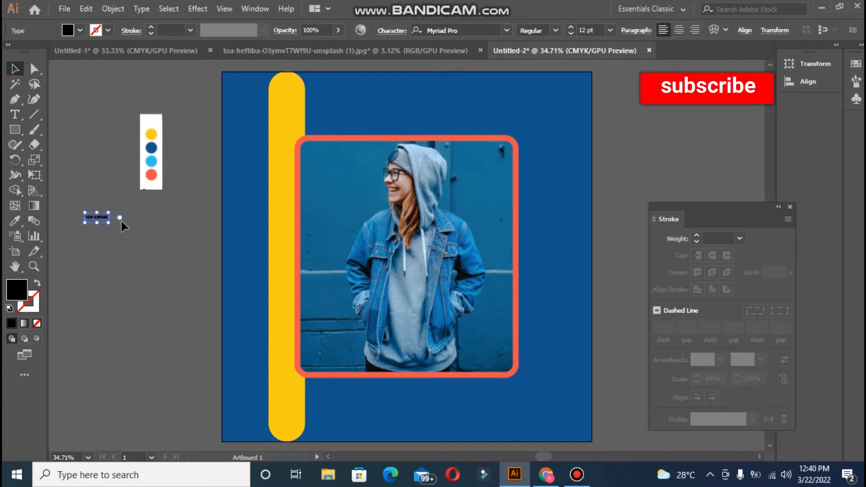
{"action": "left_click_drag", "start_coordinate": [110, 220], "coordinate": [197, 319]}
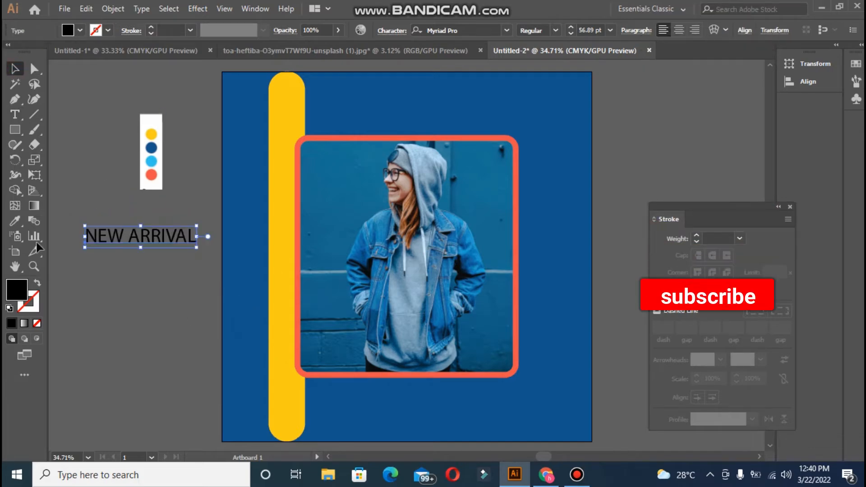
Colour the NEW ARRIVAL text white from the palette, make it Bold and enlarge it to about 64 pt.
{"action": "left_click", "coordinate": [15, 223]}
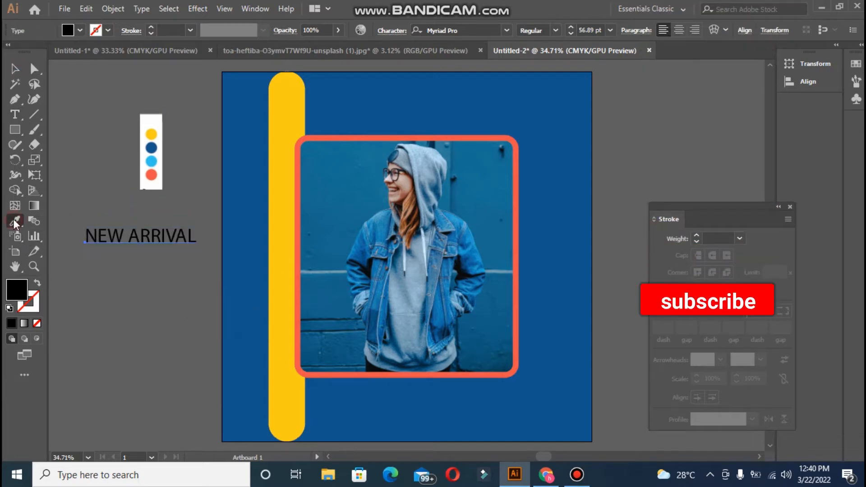
{"action": "left_click", "coordinate": [157, 118]}
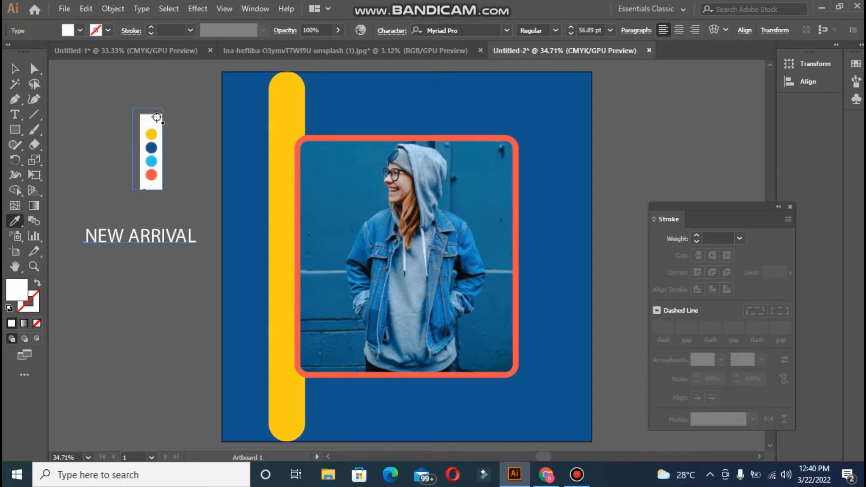
{"action": "left_click", "coordinate": [556, 30]}
{"action": "left_click", "coordinate": [544, 157]}
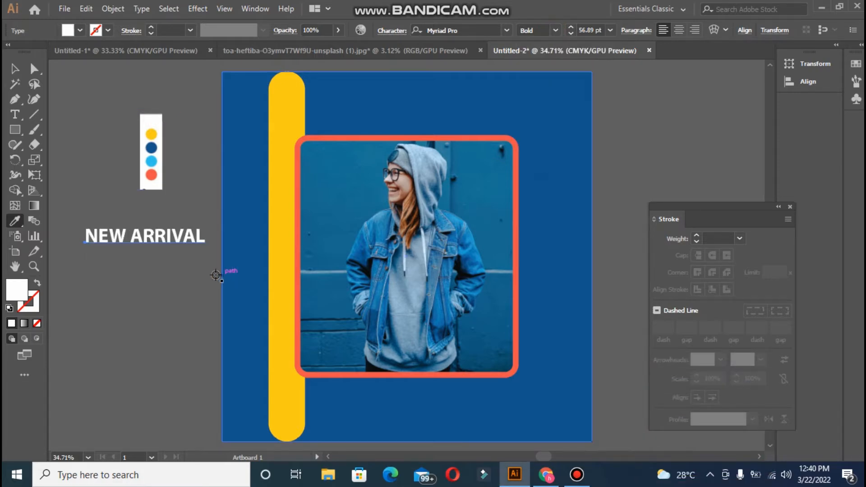
{"action": "left_click", "coordinate": [16, 69]}
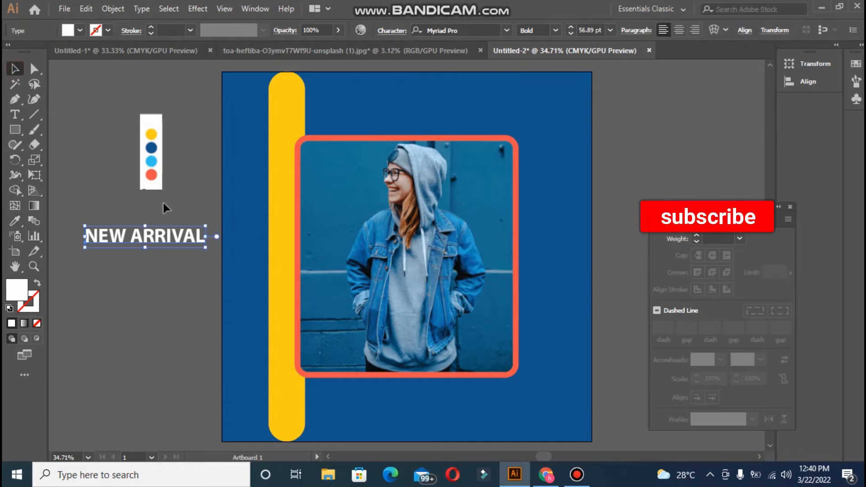
{"action": "mouse_move", "coordinate": [207, 246]}
{"action": "left_mouse_down"}
{"action": "mouse_move", "coordinate": [240, 257]}
{"action": "mouse_move", "coordinate": [222, 251]}
{"action": "left_mouse_up"}
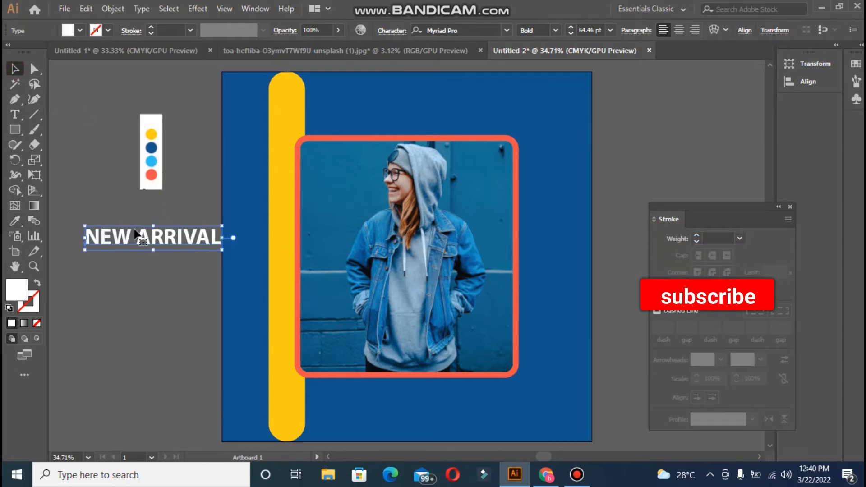
Place the NEW ARRIVAL heading just above the framed photo and centre it horizontally on the artboard.
{"action": "left_click_drag", "start_coordinate": [157, 239], "coordinate": [410, 122]}
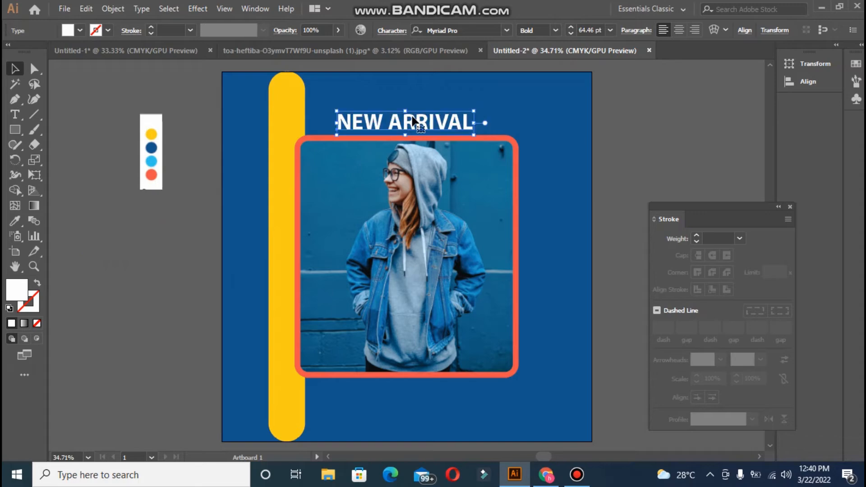
{"action": "left_click", "coordinate": [745, 31]}
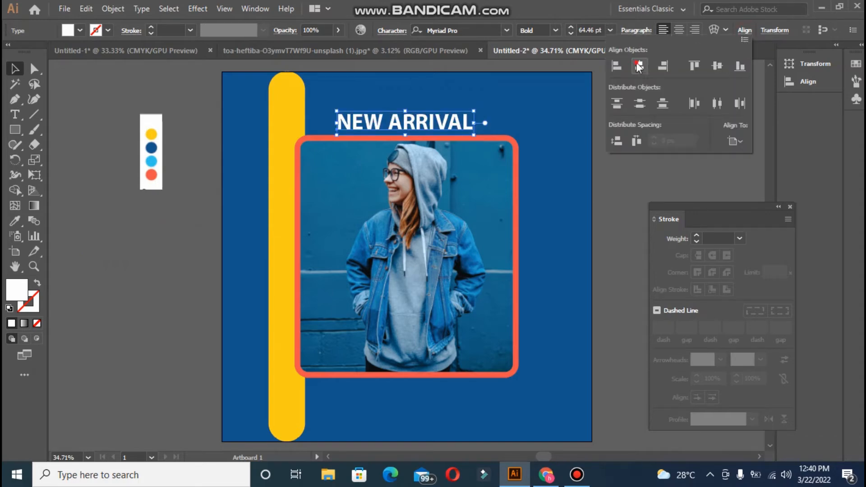
{"action": "left_click", "coordinate": [638, 66]}
{"action": "left_click", "coordinate": [620, 171]}
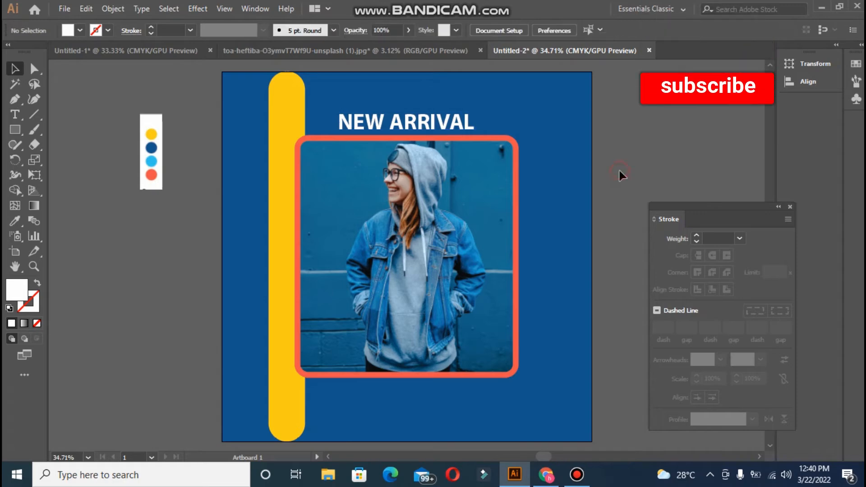
Add the text "25% OFF" beside the artboard, scale it to about 57 pt and colour it the palette's yellow.
{"action": "left_click", "coordinate": [14, 115]}
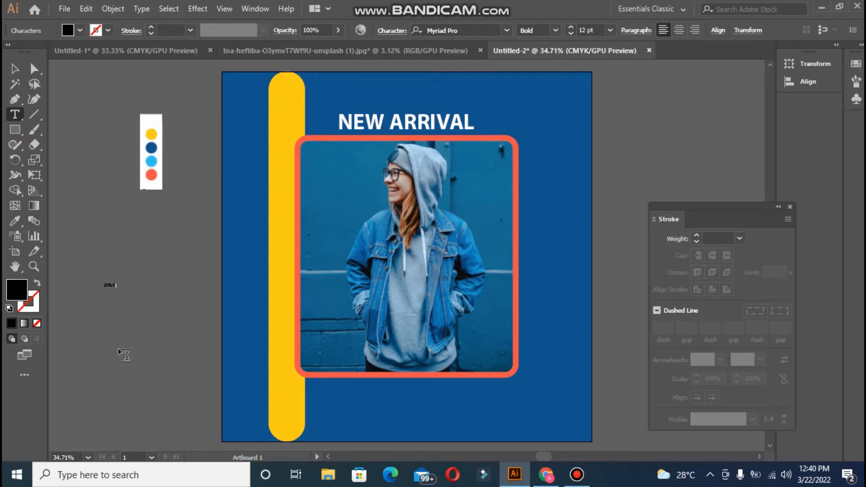
{"action": "key", "text": "Escape"}
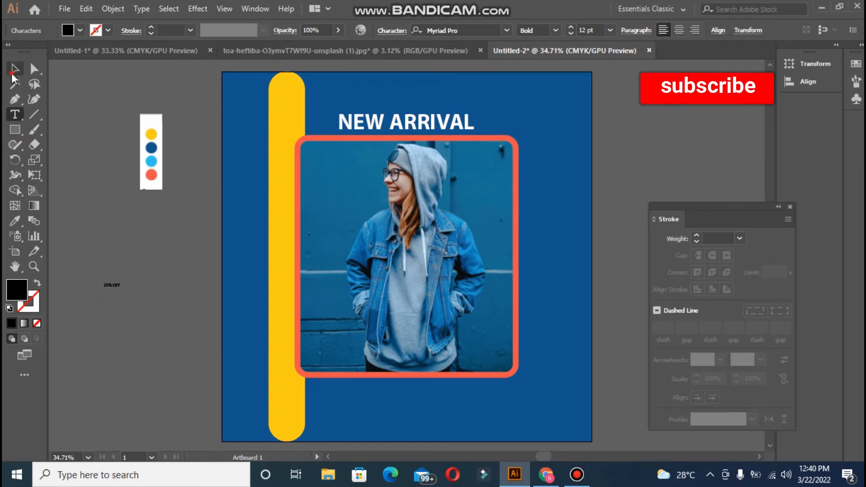
{"action": "left_click_drag", "start_coordinate": [122, 294], "coordinate": [175, 347]}
{"action": "left_click", "coordinate": [17, 221]}
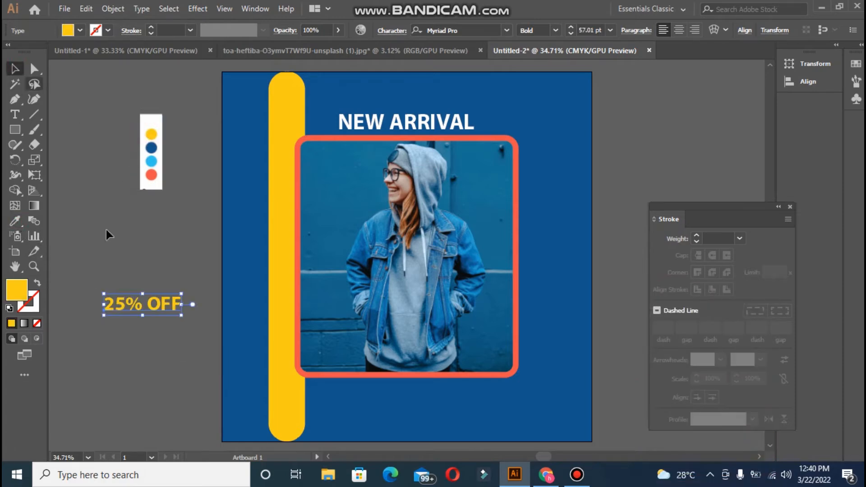
Place the 25% OFF text just below the framed photo, enlarge it to about 62 pt and centre it horizontally on the artboard.
{"action": "left_click_drag", "start_coordinate": [122, 305], "coordinate": [442, 424]}
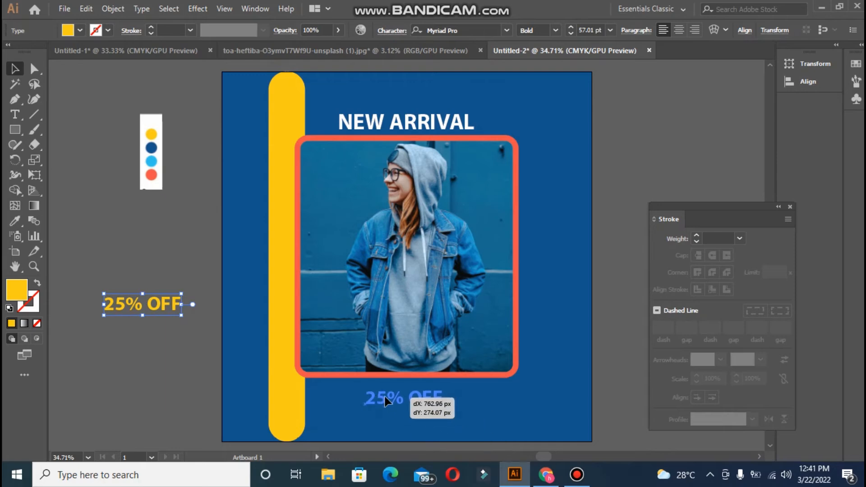
{"action": "left_click_drag", "start_coordinate": [385, 396], "coordinate": [381, 393]}
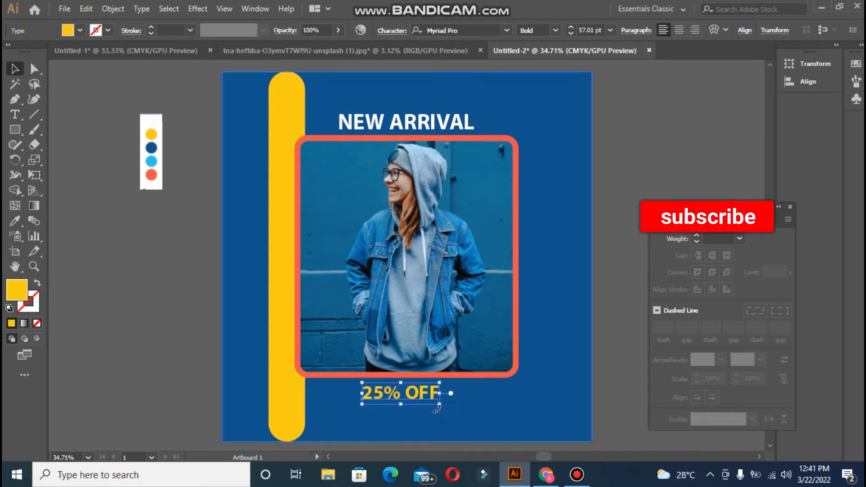
{"action": "left_click_drag", "start_coordinate": [437, 408], "coordinate": [443, 410]}
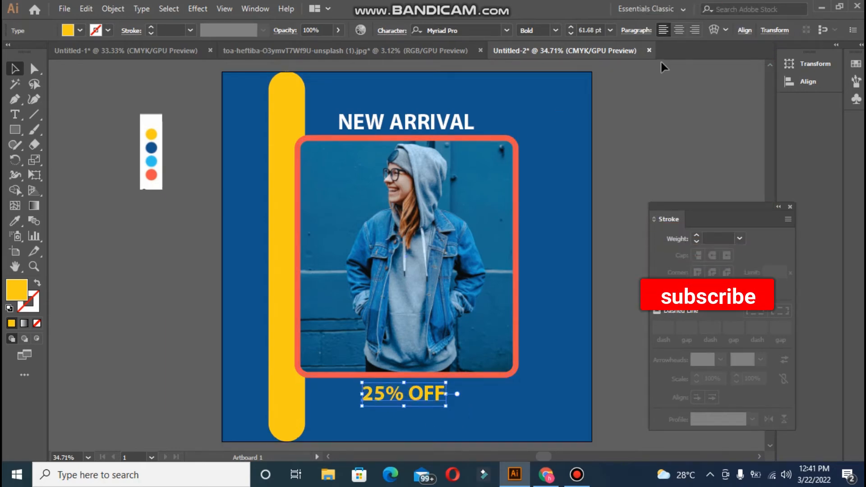
{"action": "left_click", "coordinate": [744, 30]}
{"action": "left_click", "coordinate": [642, 66]}
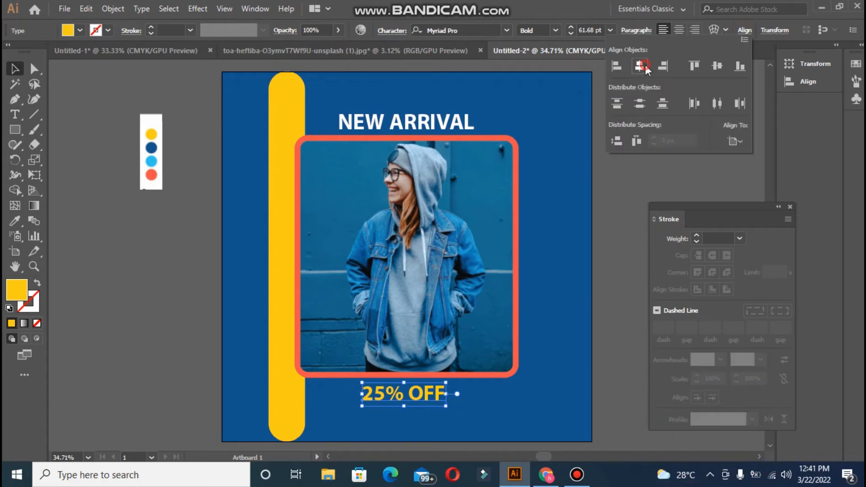
{"action": "left_click", "coordinate": [627, 222]}
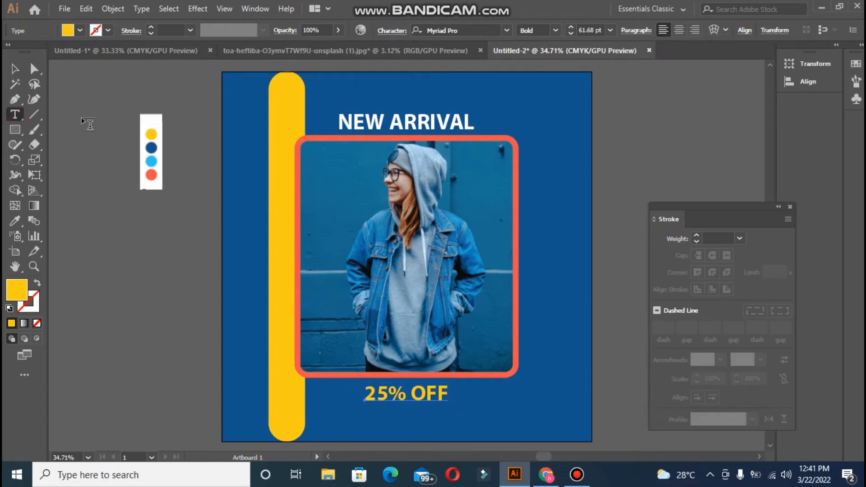
Add the two-line text "LOGO HERE" beside the artboard, colour it the palette's white and scale it to about 30 pt.
{"action": "type", "text": "LOGO"}
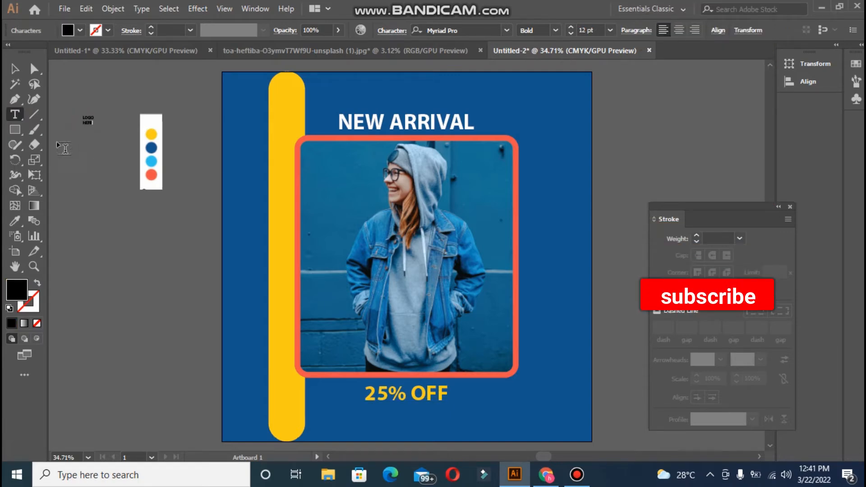
{"action": "left_click", "coordinate": [15, 69]}
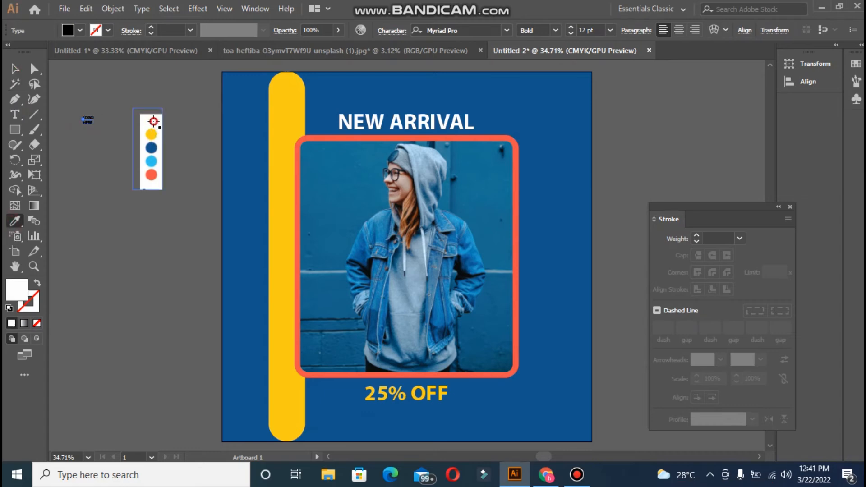
{"action": "left_click", "coordinate": [15, 68]}
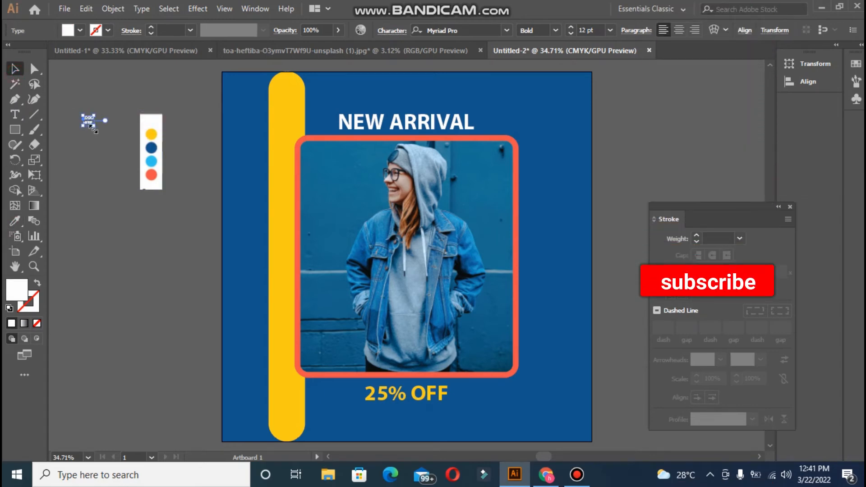
{"action": "left_click_drag", "start_coordinate": [92, 125], "coordinate": [109, 140]}
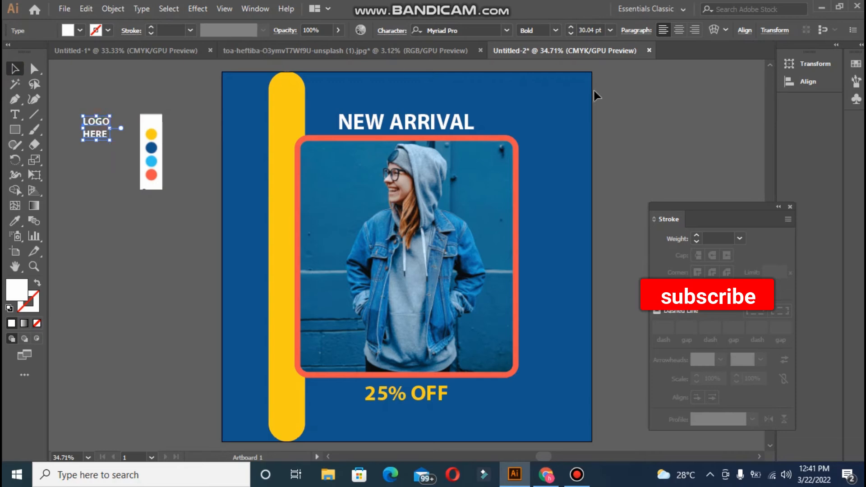
Place the LOGO HERE text in the artboard's upper-right corner and nudge it slightly upward.
{"action": "left_click_drag", "start_coordinate": [109, 122], "coordinate": [564, 96]}
{"action": "left_click", "coordinate": [613, 112]}
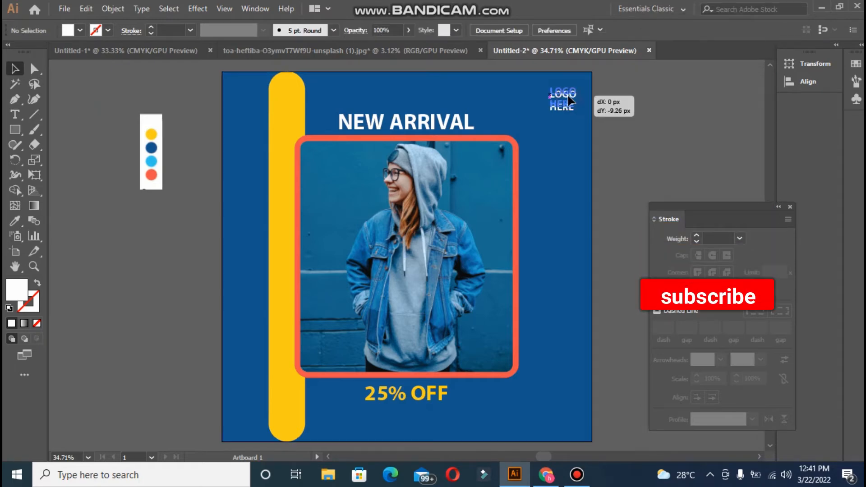
{"action": "left_click_drag", "start_coordinate": [569, 97], "coordinate": [568, 98]}
{"action": "left_click", "coordinate": [640, 112]}
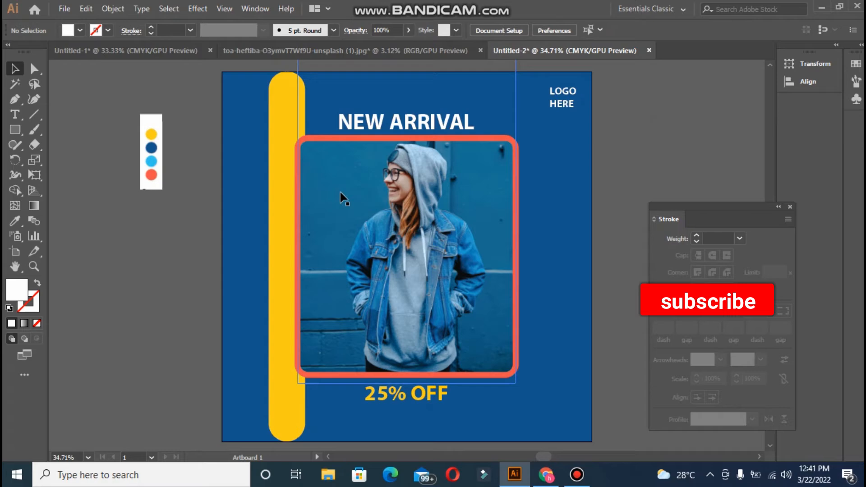
Draw a wide rectangle about 63 px high beside the artboard and round its corners fully into a pill-shaped button.
{"action": "left_click", "coordinate": [15, 130]}
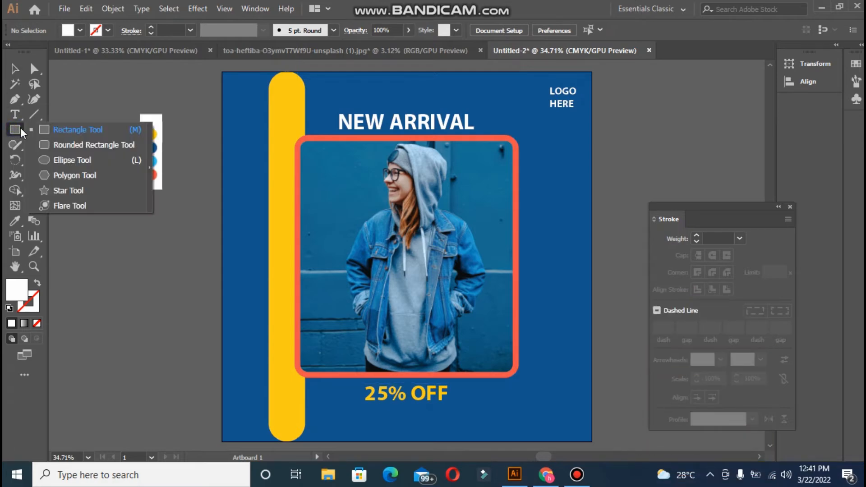
{"action": "left_click", "coordinate": [39, 131]}
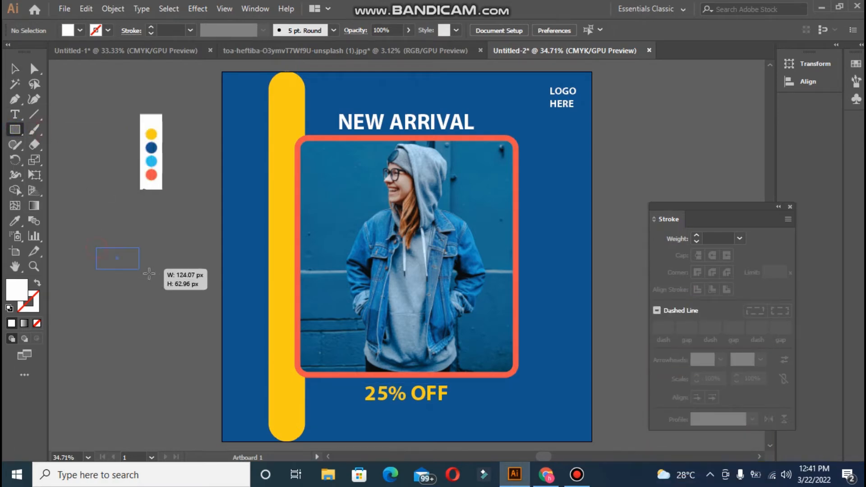
{"action": "left_click_drag", "start_coordinate": [149, 274], "coordinate": [178, 268]}
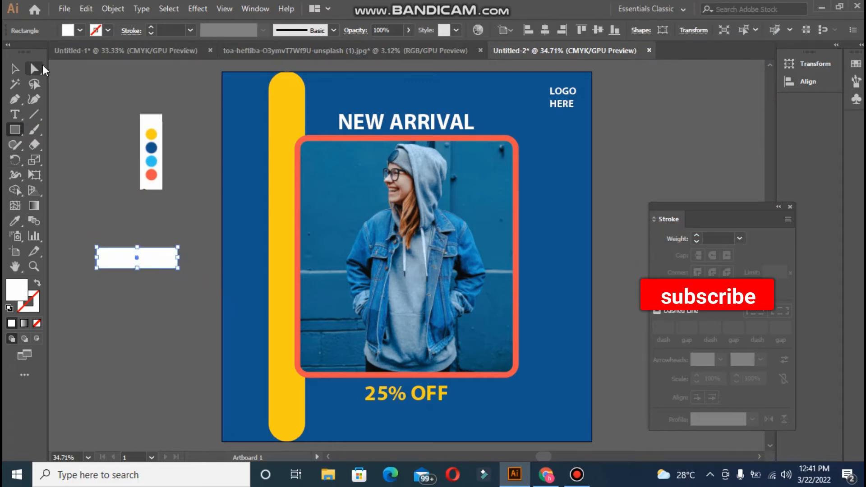
{"action": "left_click", "coordinate": [42, 68]}
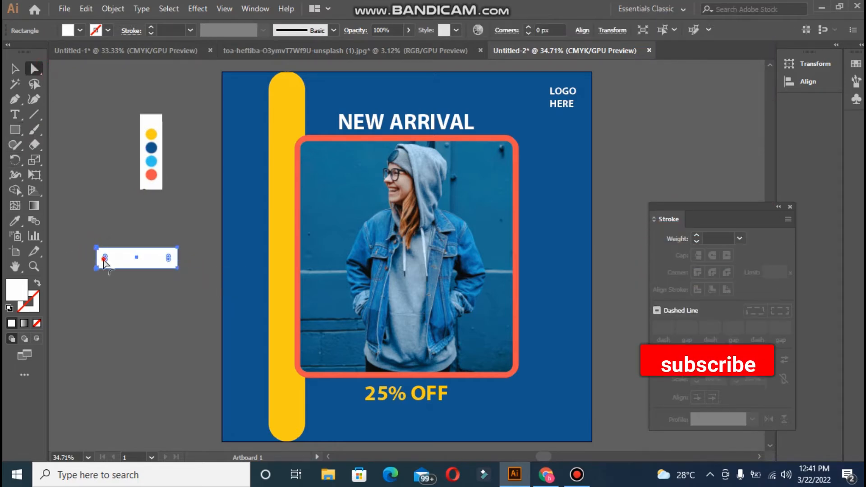
{"action": "left_click_drag", "start_coordinate": [108, 261], "coordinate": [113, 255]}
Fill the pill-shaped button with the palette's coral and place it in the artboard's lower-right corner.
{"action": "left_click", "coordinate": [16, 222]}
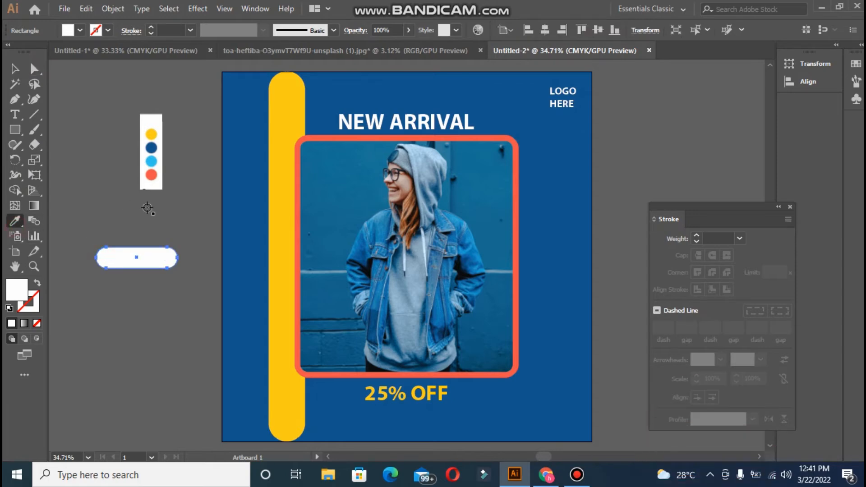
{"action": "left_click", "coordinate": [154, 180]}
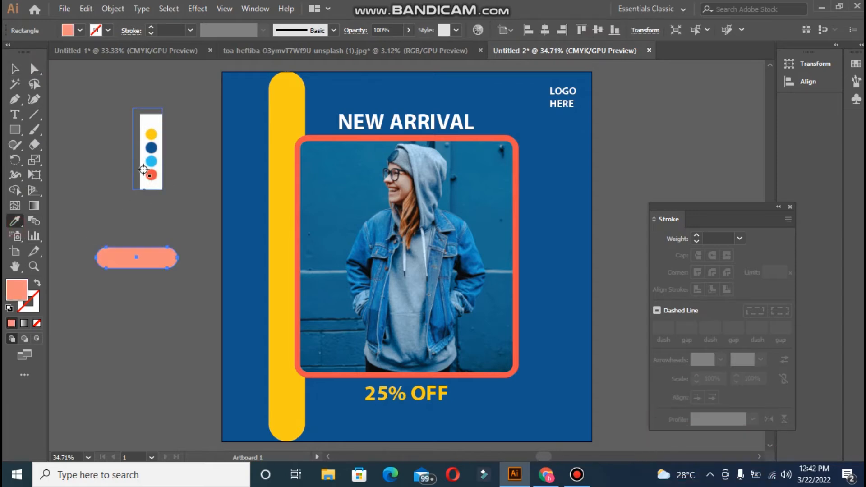
{"action": "left_click", "coordinate": [151, 174]}
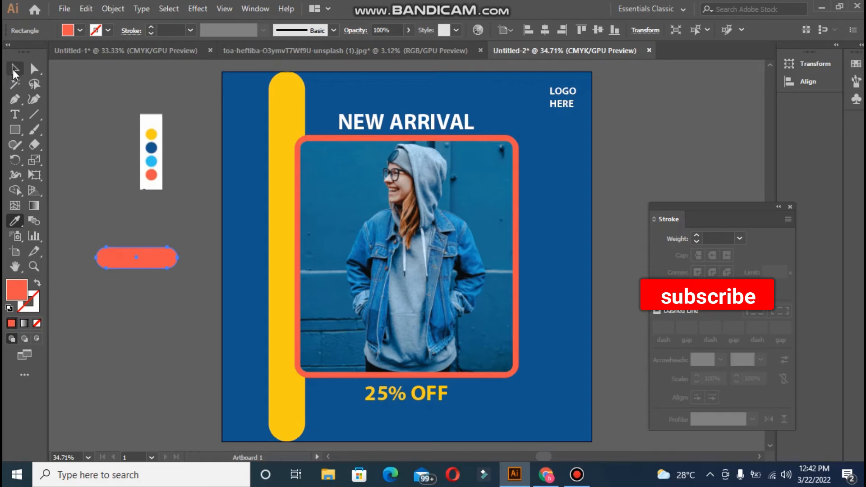
{"action": "left_click_drag", "start_coordinate": [113, 262], "coordinate": [512, 411]}
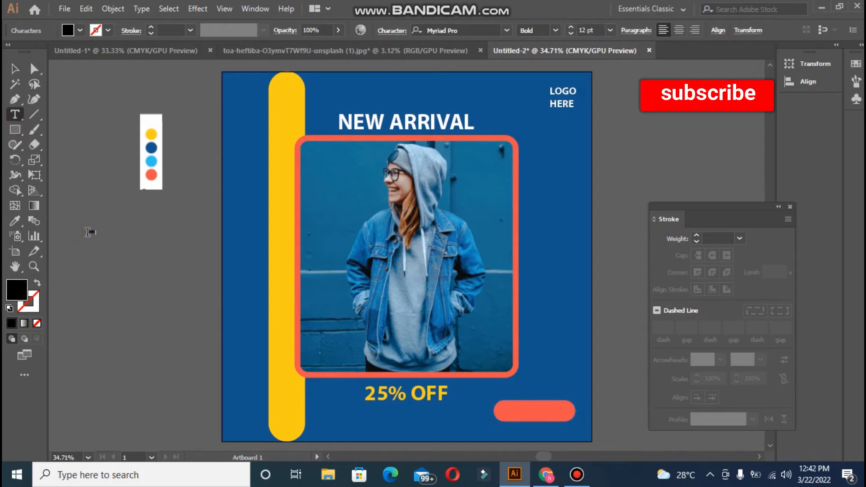
Add the text "SHOP NOW" beside the artboard, scale it to about 25 pt and place it on the coral button.
{"action": "left_click", "coordinate": [87, 232]}
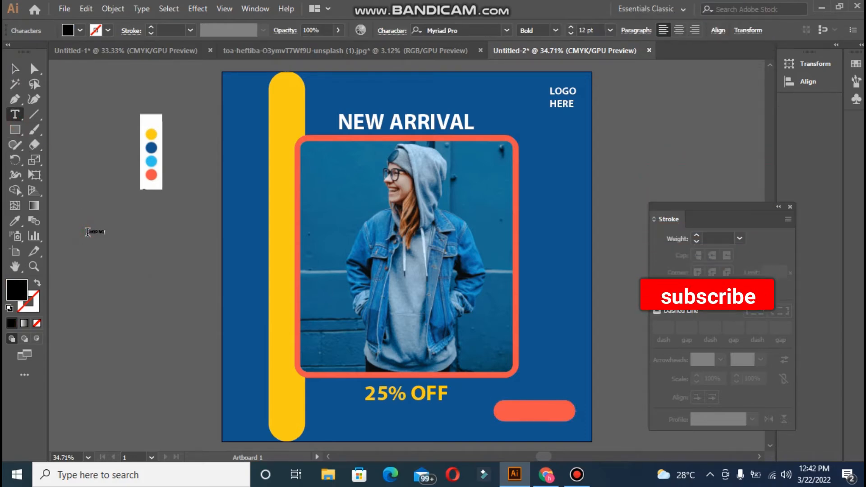
{"action": "key", "text": "Escape"}
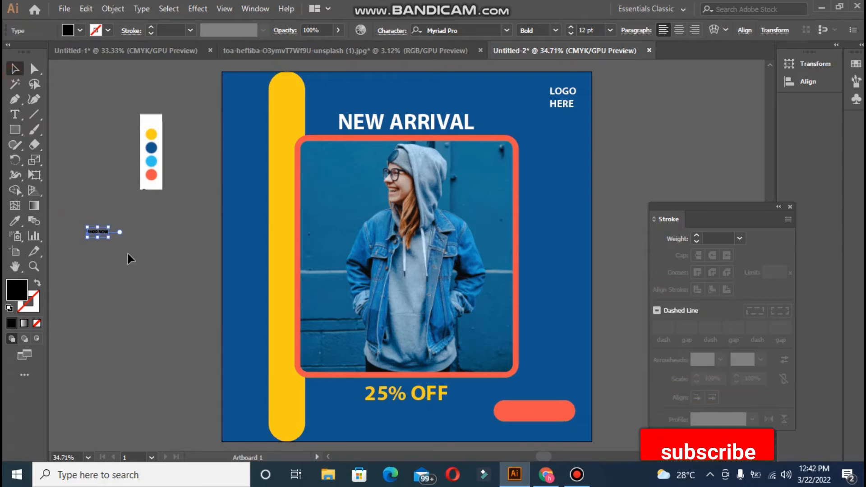
{"action": "left_click_drag", "start_coordinate": [111, 240], "coordinate": [131, 258]}
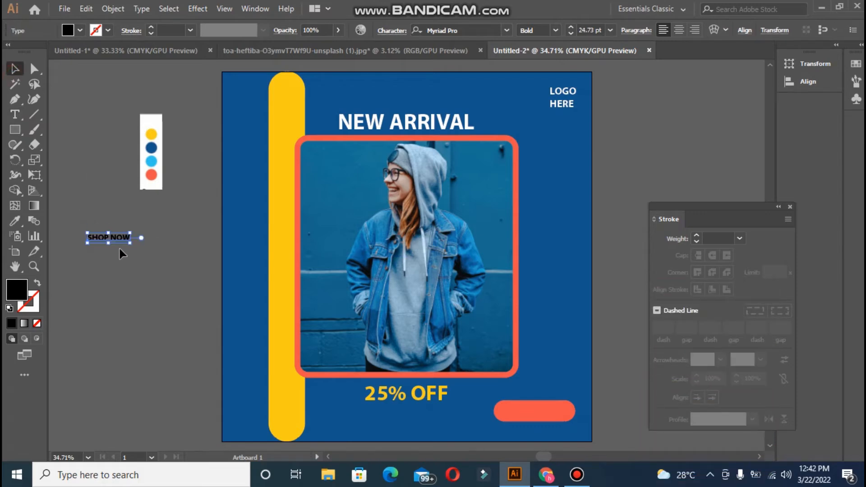
{"action": "left_click_drag", "start_coordinate": [481, 404], "coordinate": [548, 406]}
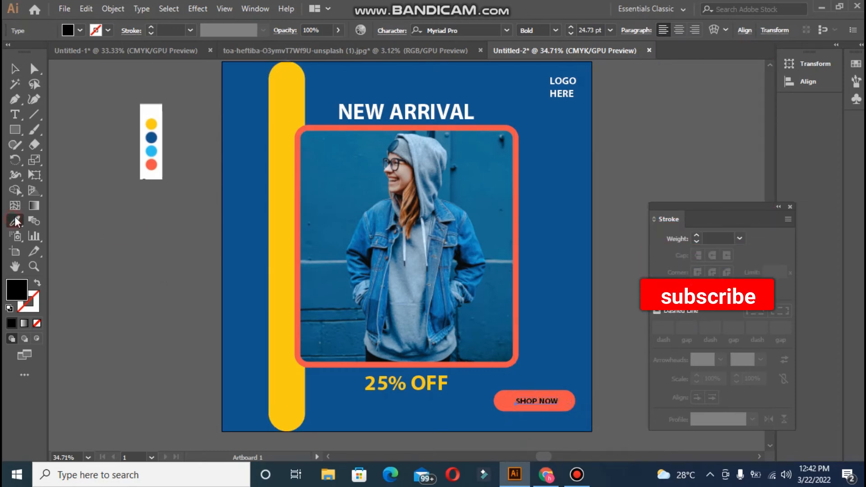
Colour the SHOP NOW text the palette's white and enlarge it to about 30.5 pt.
{"action": "left_click", "coordinate": [146, 111]}
{"action": "left_click", "coordinate": [15, 69]}
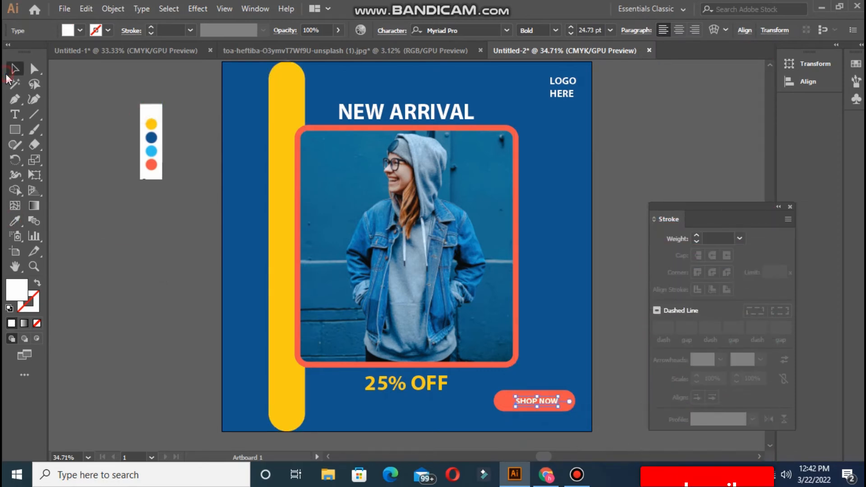
{"action": "mouse_move", "coordinate": [555, 396]}
{"action": "left_mouse_down"}
{"action": "mouse_move", "coordinate": [580, 388]}
{"action": "mouse_move", "coordinate": [569, 394]}
{"action": "left_mouse_up"}
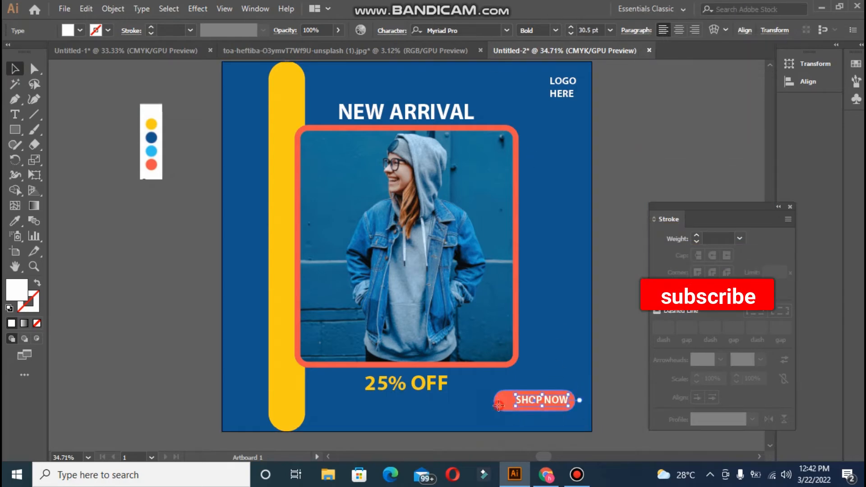
Align the SHOP NOW text and the coral button on their horizontal and vertical centres.
{"action": "left_click", "coordinate": [526, 406]}
{"action": "left_click", "coordinate": [525, 397], "text": "shift"}
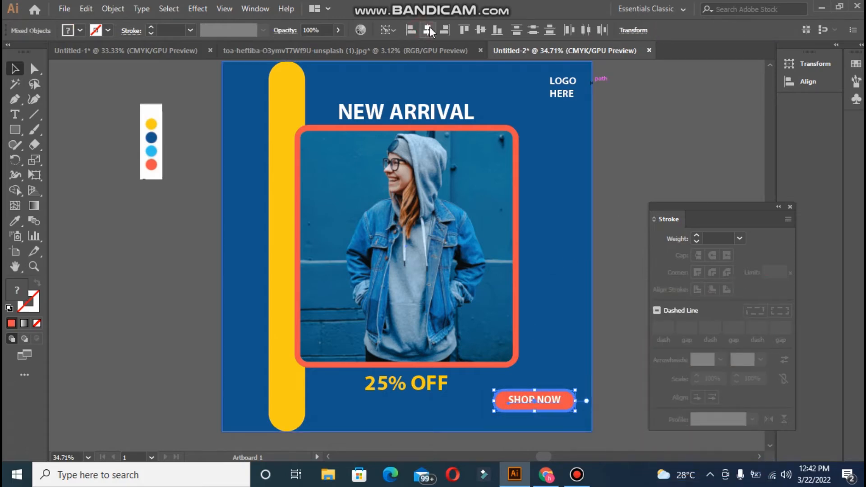
{"action": "left_click", "coordinate": [481, 30]}
{"action": "left_click", "coordinate": [619, 160]}
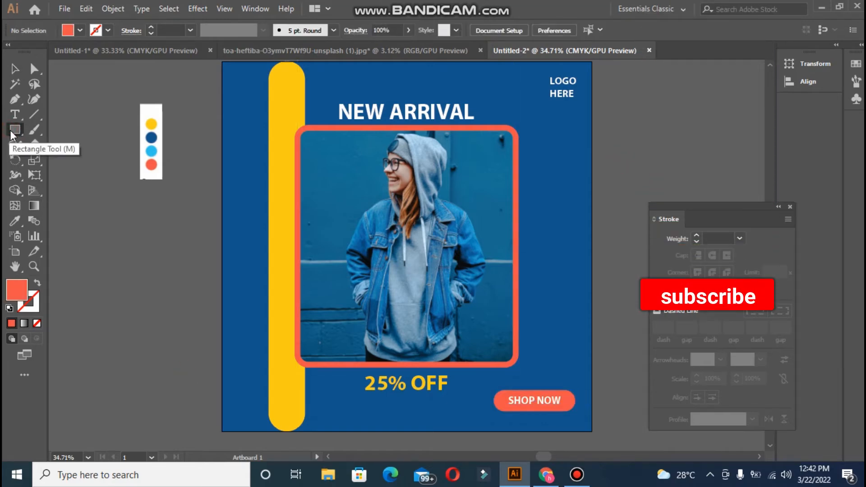
Create a flare beside the artboard with 131 pt diameter, 50% opacity, 30% brightness, 0% halo growth and fuzziness, and no rays or rings.
{"action": "left_click_drag", "start_coordinate": [13, 134], "coordinate": [68, 205]}
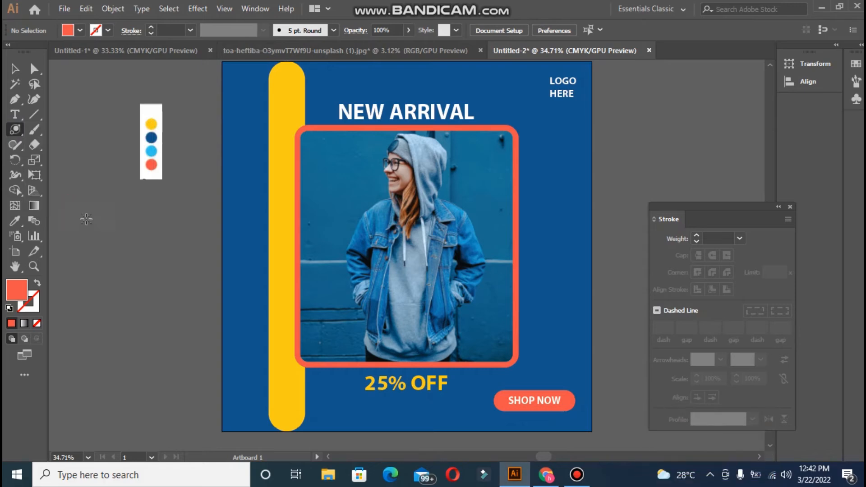
{"action": "left_click", "coordinate": [119, 242]}
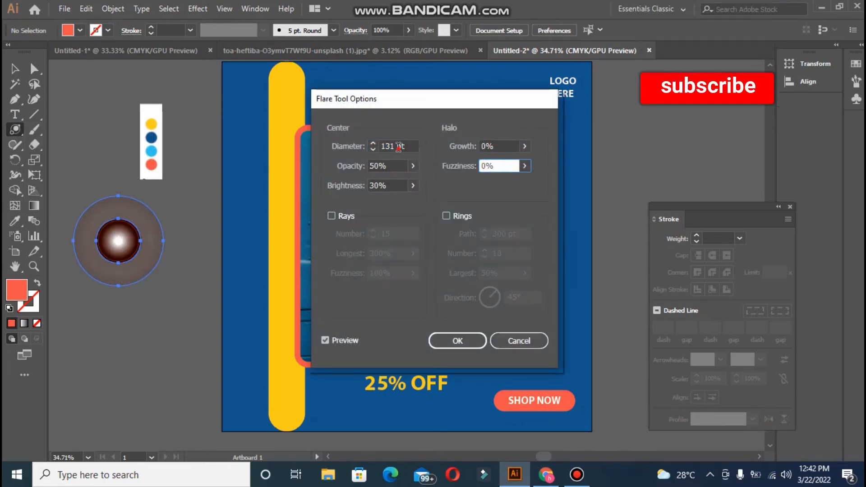
{"action": "key", "text": "Tab"}
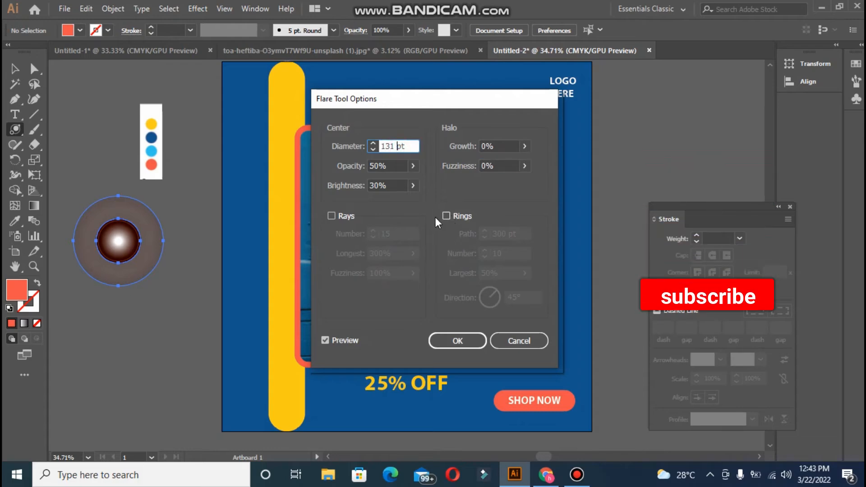
{"action": "left_click", "coordinate": [443, 339]}
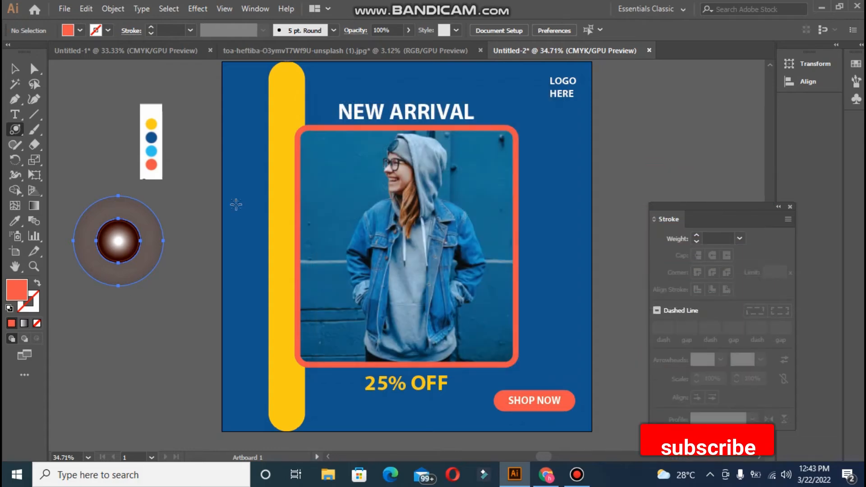
Expand the flare's object and fill, with gradients set to 255 objects, and deselect it.
{"action": "left_click", "coordinate": [115, 9]}
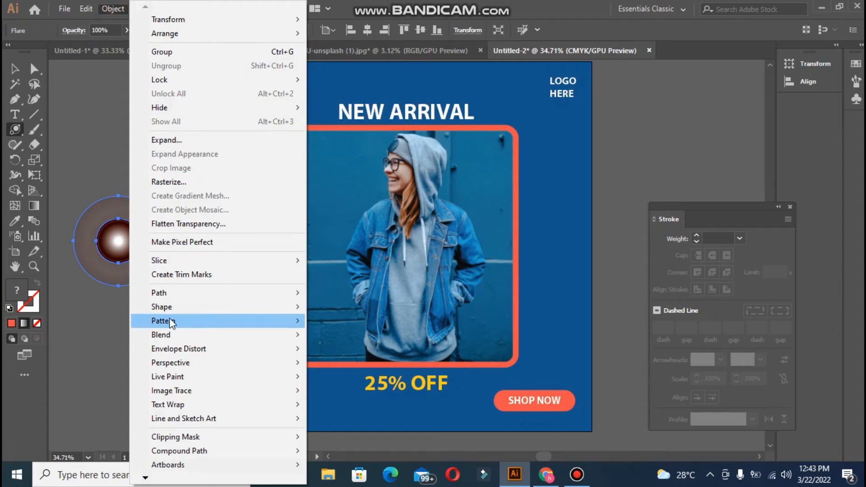
{"action": "left_click", "coordinate": [171, 140]}
{"action": "left_click", "coordinate": [408, 308]}
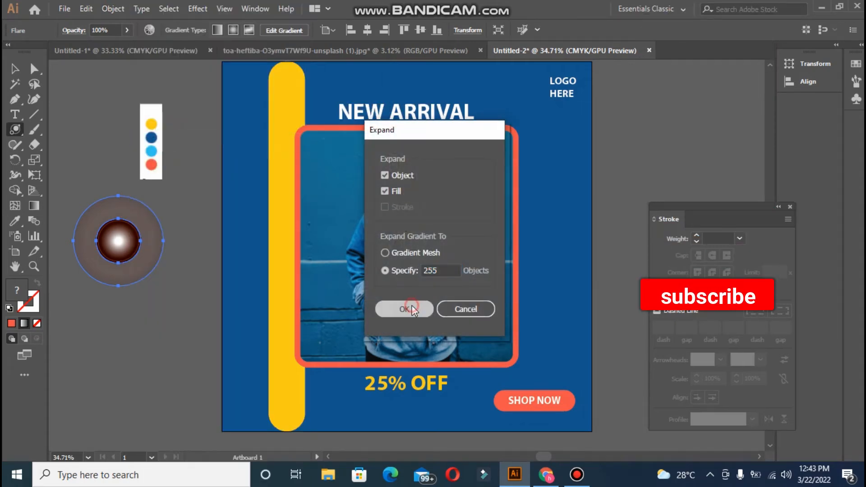
{"action": "left_click", "coordinate": [16, 69]}
{"action": "left_click", "coordinate": [83, 126]}
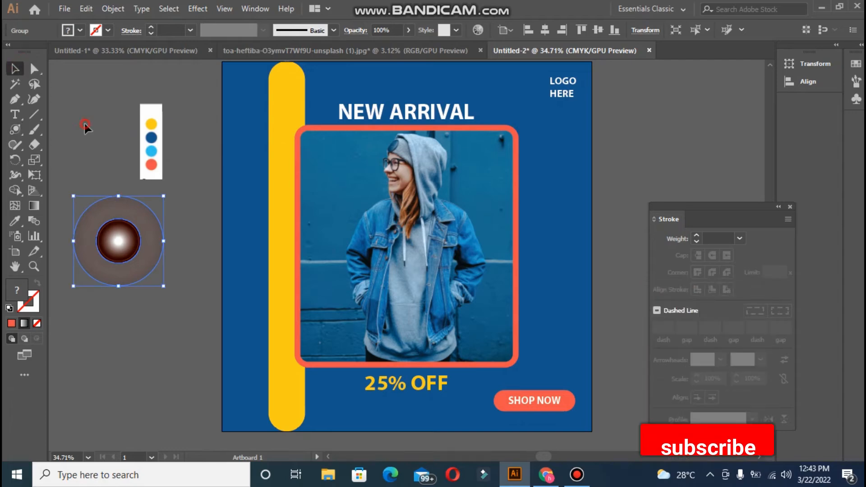
Isolate the flare group, move the black-and-white glow circle aside and delete the large outer and reddish circles.
{"action": "left_click", "coordinate": [121, 205]}
{"action": "double_click", "coordinate": [121, 205]}
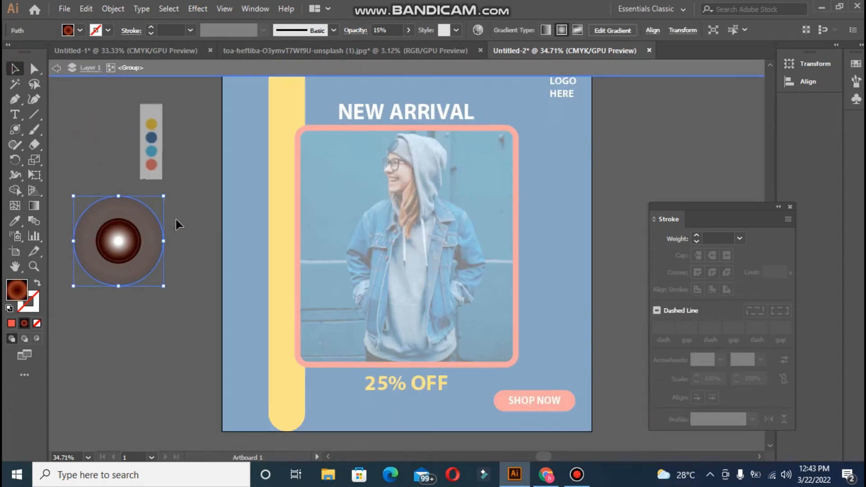
{"action": "key", "text": "Delete"}
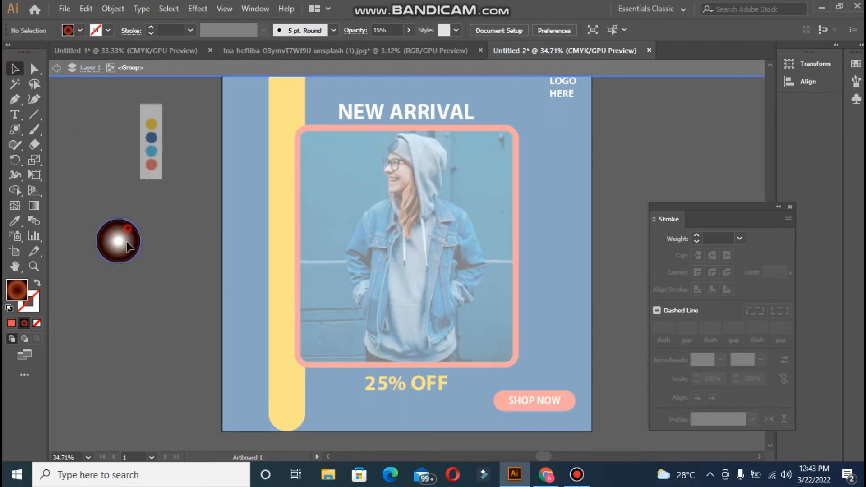
{"action": "left_click_drag", "start_coordinate": [127, 241], "coordinate": [122, 284]}
{"action": "left_click", "coordinate": [127, 240]}
{"action": "key", "text": "Delete"}
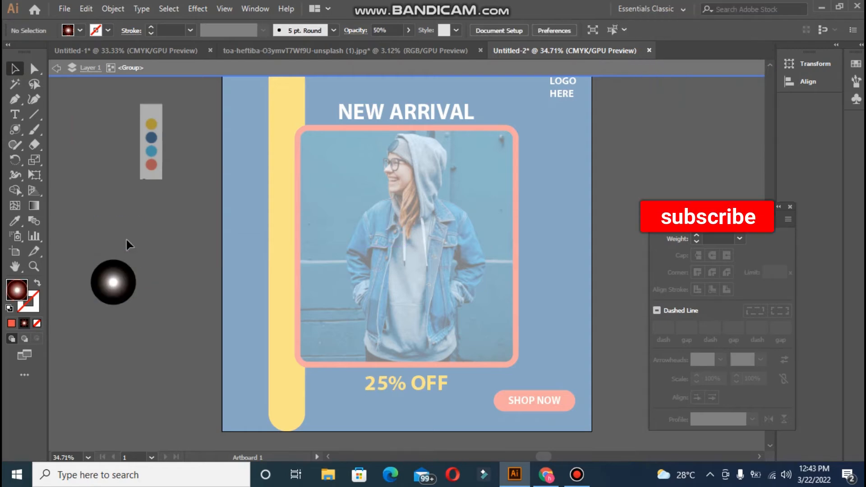
{"action": "left_click", "coordinate": [127, 284]}
{"action": "double_click", "coordinate": [156, 281]}
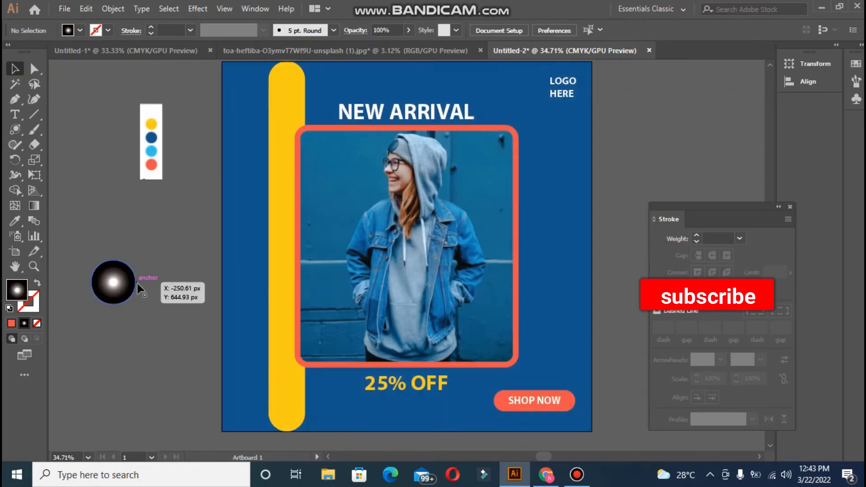
Squeeze the glow circle into a thin vertical ellipse and turn it into a star using a Transform effect with copies rotated 45°.
{"action": "left_click", "coordinate": [136, 283]}
{"action": "left_click_drag", "start_coordinate": [136, 282], "coordinate": [89, 284]}
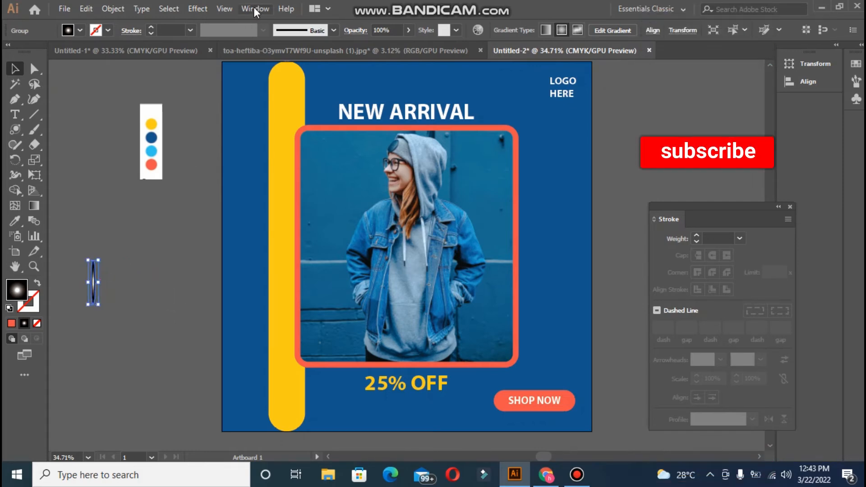
{"action": "left_click", "coordinate": [198, 8]}
{"action": "mouse_move", "coordinate": [253, 112]}
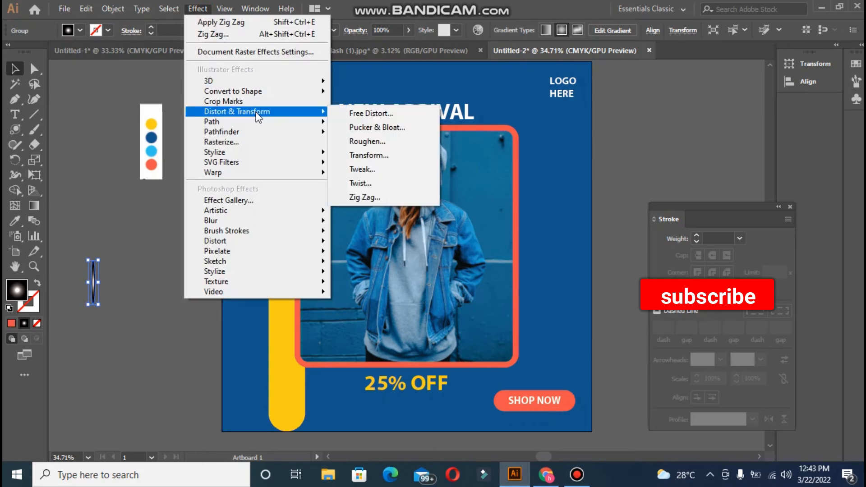
{"action": "left_click", "coordinate": [359, 155]}
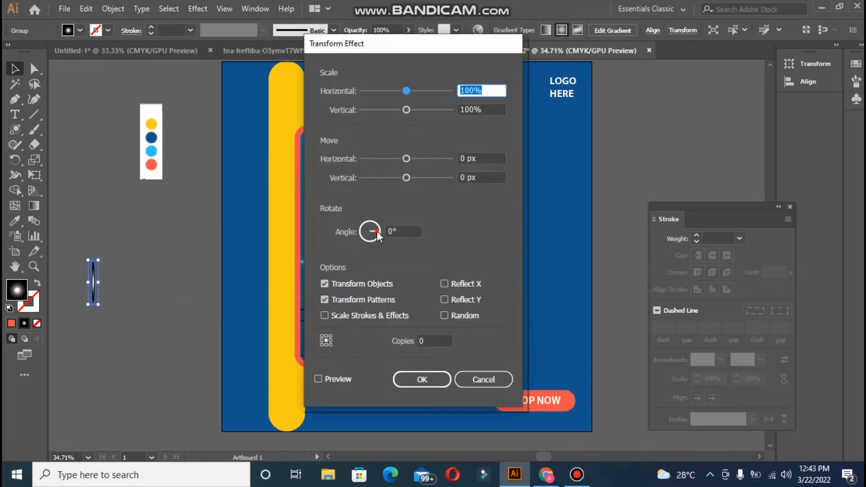
{"action": "left_click_drag", "start_coordinate": [377, 231], "coordinate": [376, 228]}
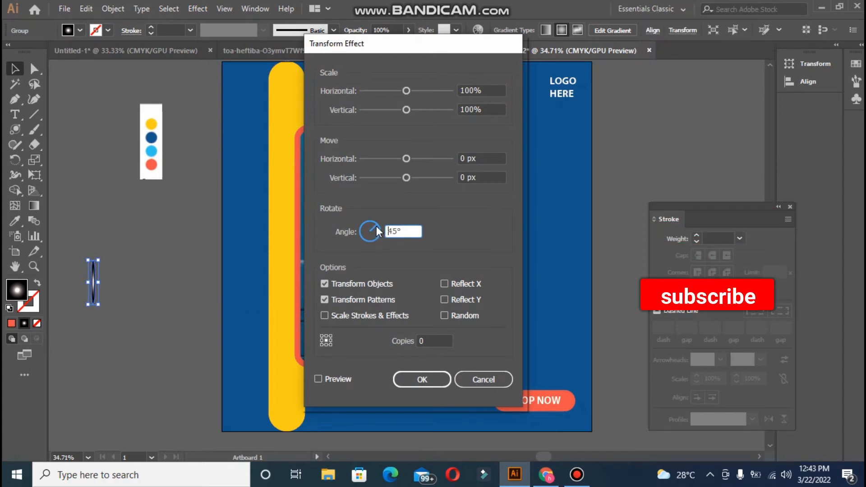
{"action": "left_click", "coordinate": [427, 341]}
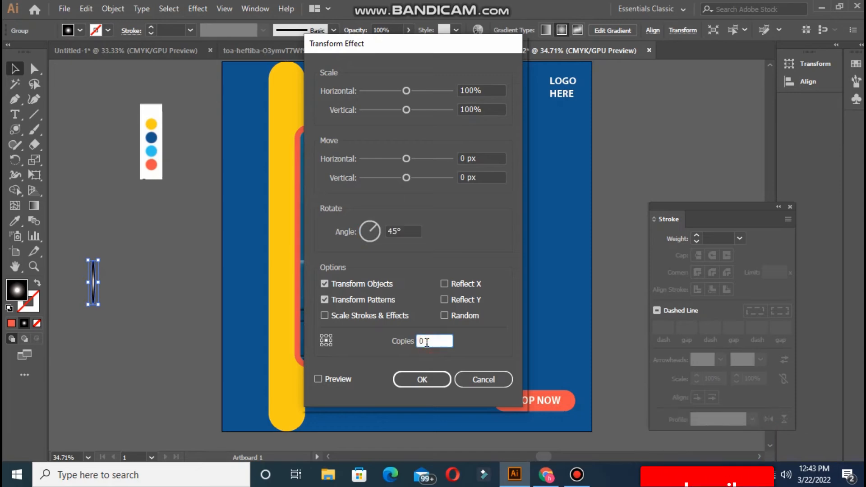
{"action": "key", "text": "BackSpace"}
{"action": "key", "text": "Return"}
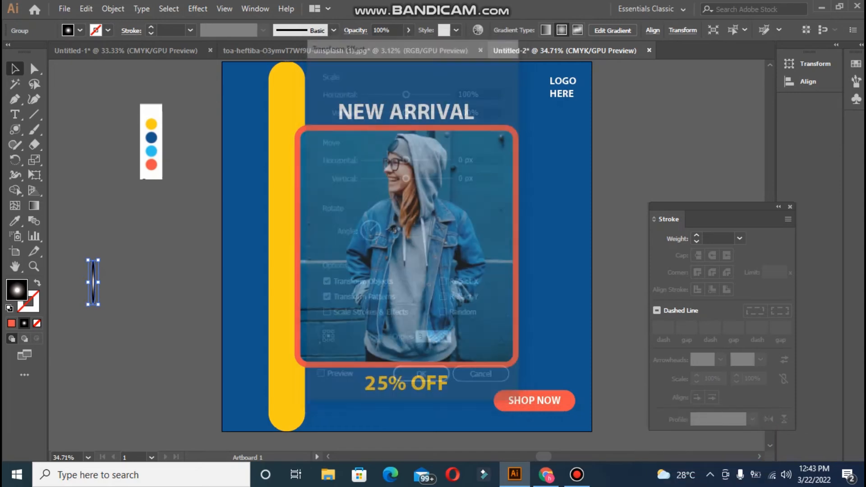
{"action": "left_click", "coordinate": [96, 233]}
{"action": "left_click", "coordinate": [100, 283]}
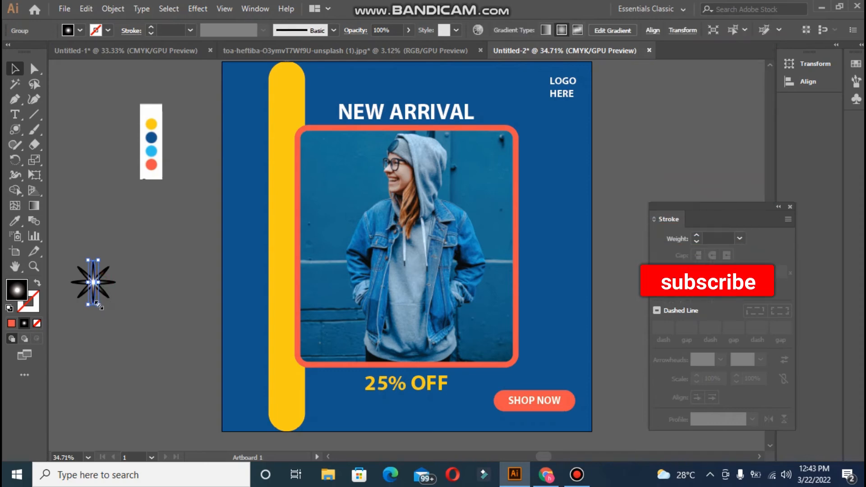
Place the glowing star on the blue background below the LOGO HERE text and shrink it.
{"action": "left_click_drag", "start_coordinate": [98, 306], "coordinate": [551, 154]}
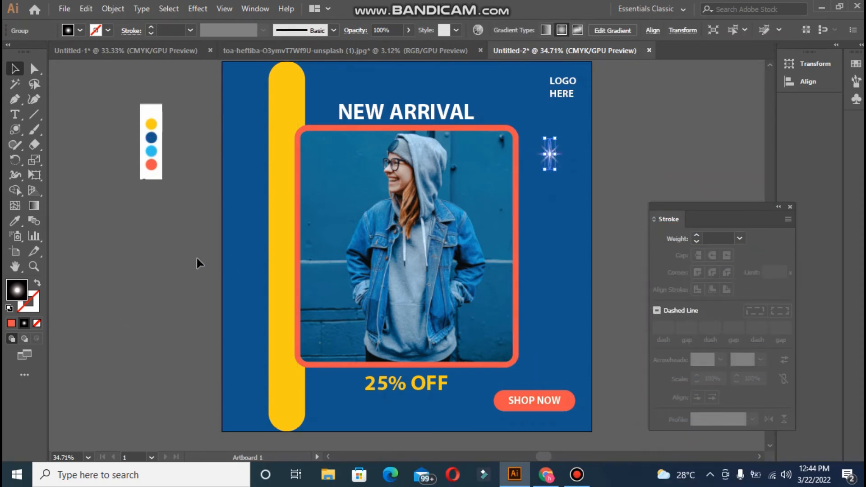
{"action": "left_click", "coordinate": [170, 256]}
{"action": "left_click", "coordinate": [550, 153]}
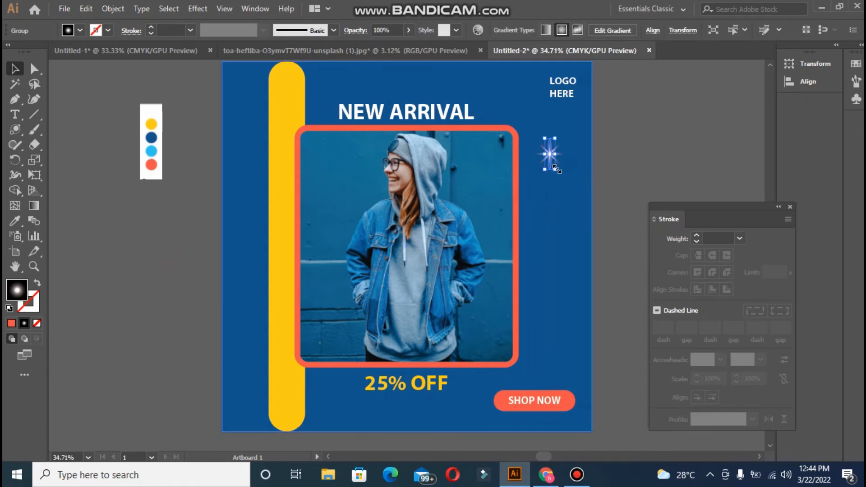
{"action": "left_click_drag", "start_coordinate": [556, 170], "coordinate": [552, 160]}
{"action": "left_click", "coordinate": [625, 152]}
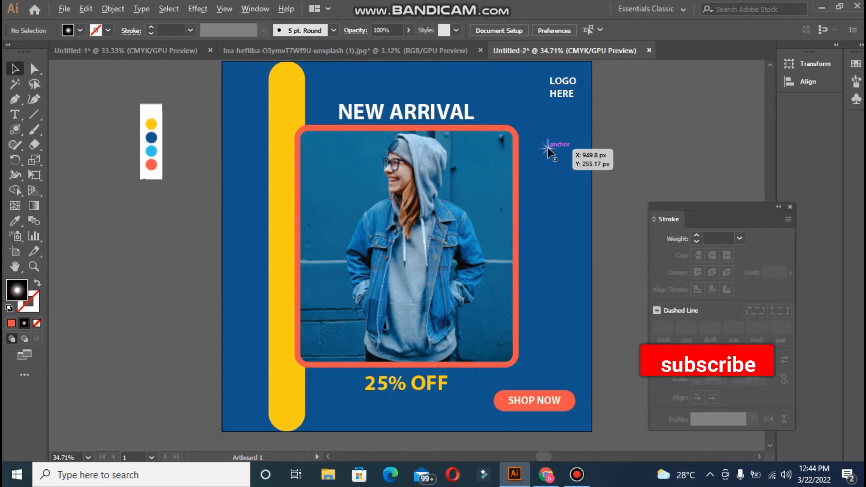
Copy the star to just below and left of 25% OFF, then recolour it with the palette's coral and make it smaller.
{"action": "left_click_drag", "start_coordinate": [548, 152], "coordinate": [331, 401]}
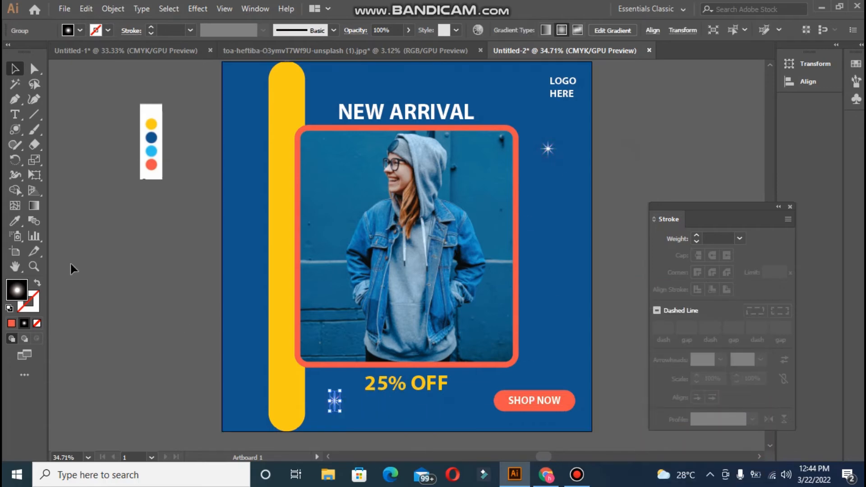
{"action": "left_click", "coordinate": [15, 221]}
{"action": "left_click", "coordinate": [153, 165]}
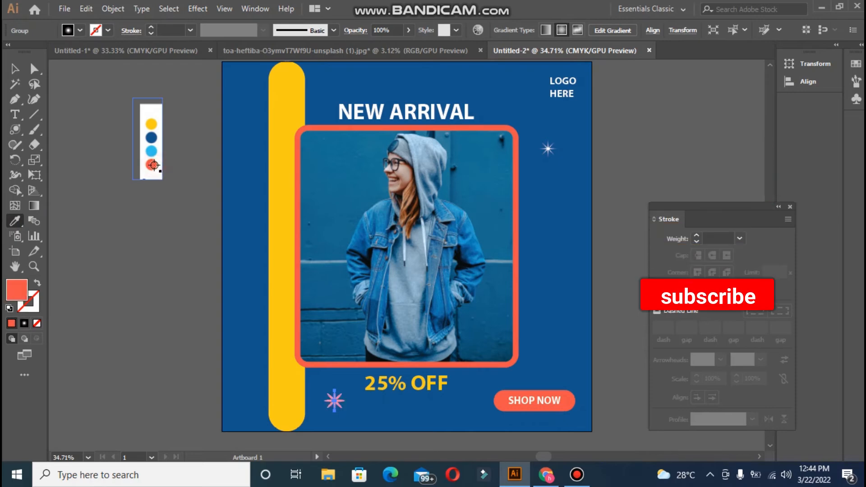
{"action": "left_click", "coordinate": [14, 70]}
{"action": "left_click", "coordinate": [120, 211]}
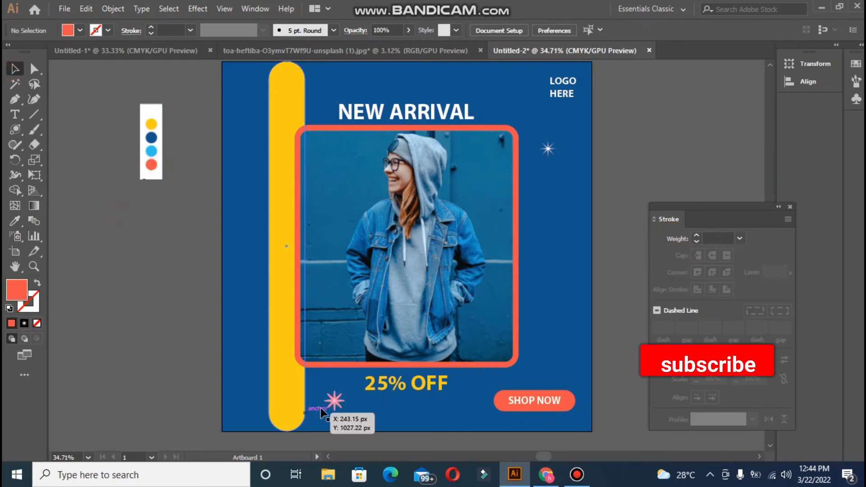
{"action": "left_click", "coordinate": [334, 403]}
{"action": "left_click_drag", "start_coordinate": [338, 407], "coordinate": [338, 406]}
{"action": "left_click", "coordinate": [176, 340]}
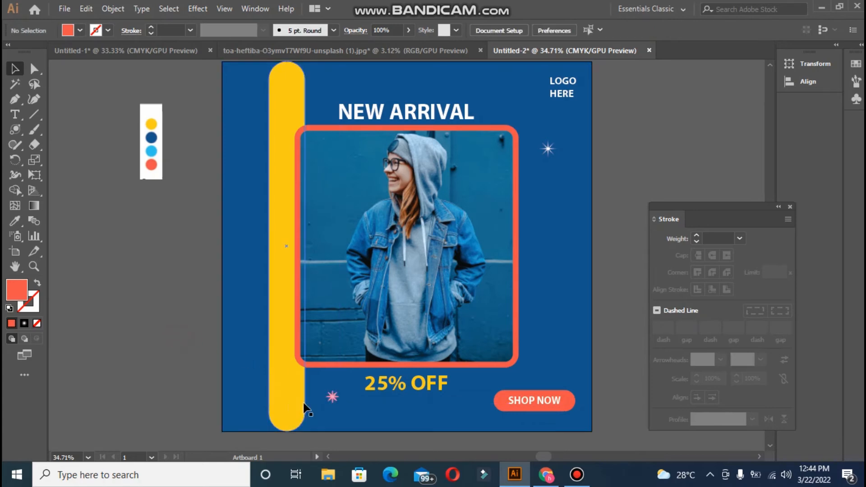
Duplicate the coral star above NEW ARRIVAL, along both side margins and below the photo beside SHOP NOW.
{"action": "left_click", "coordinate": [329, 396]}
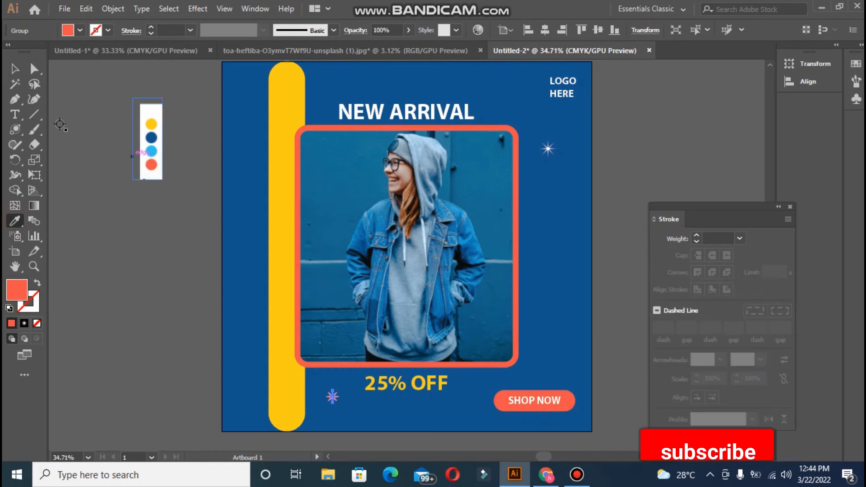
{"action": "left_click", "coordinate": [98, 169]}
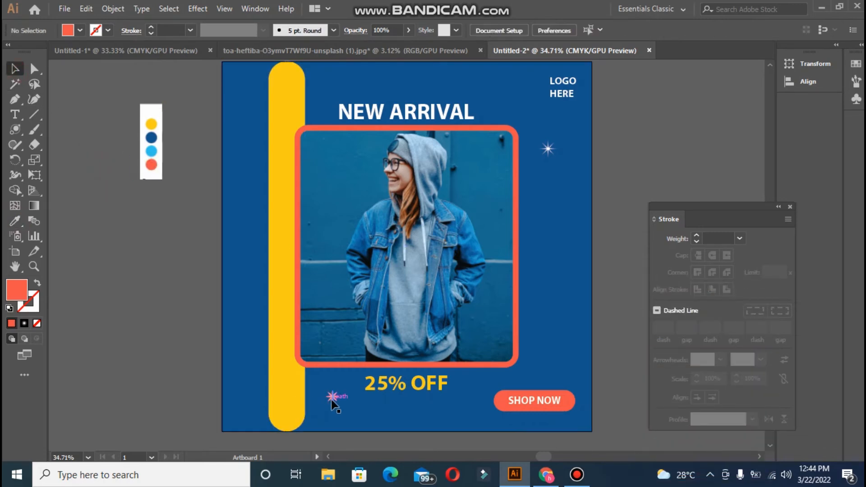
{"action": "left_click_drag", "start_coordinate": [332, 399], "coordinate": [441, 91]}
{"action": "left_click_drag", "start_coordinate": [440, 90], "coordinate": [465, 418]}
{"action": "left_click", "coordinate": [201, 261]}
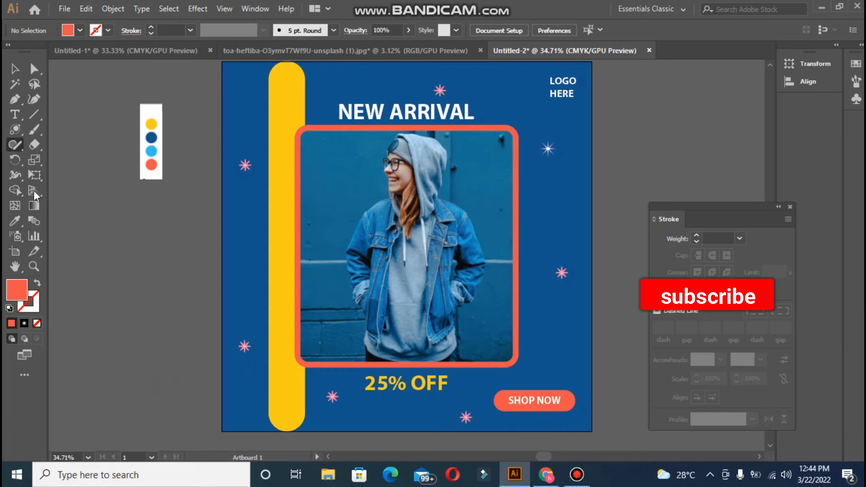
Draw a small freehand circle beside the artboard with the Pencil tool.
{"action": "left_click", "coordinate": [16, 145]}
{"action": "left_click", "coordinate": [64, 159]}
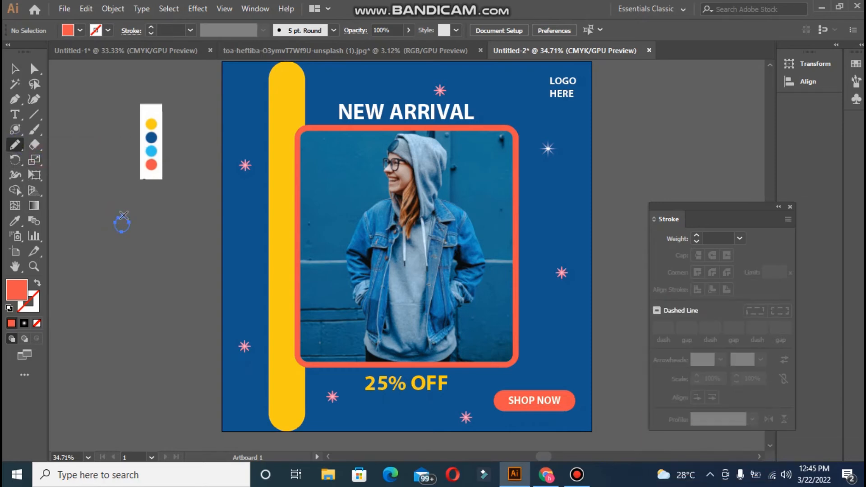
{"action": "left_click_drag", "start_coordinate": [122, 217], "coordinate": [121, 219]}
{"action": "left_click", "coordinate": [14, 68]}
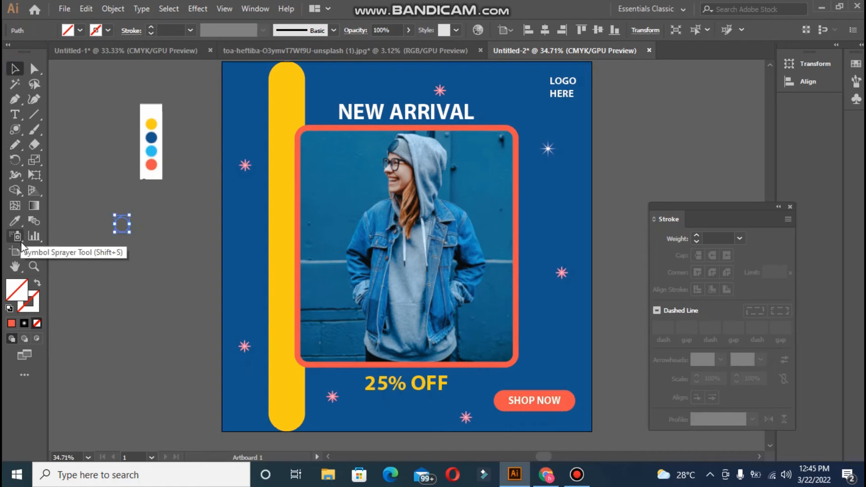
Give the circle a 3 pt stroke in the palette's light blue without fill, and place copies around the artboard's margins.
{"action": "left_click", "coordinate": [15, 221]}
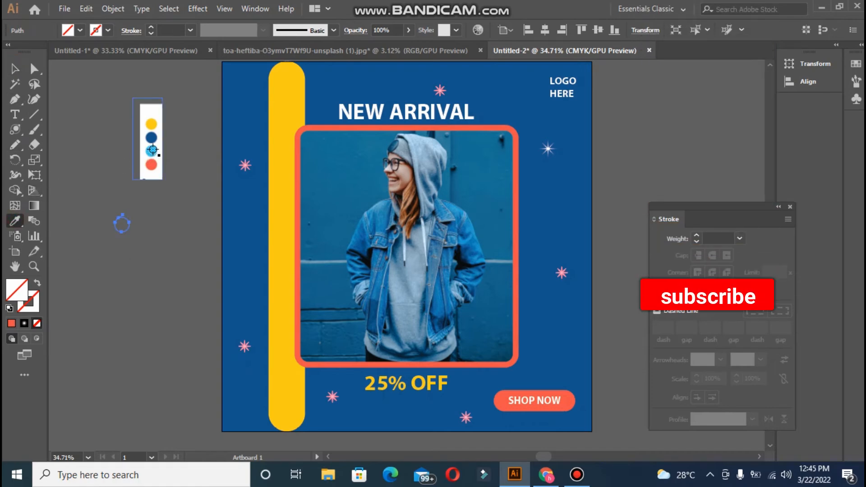
{"action": "left_click", "coordinate": [38, 283]}
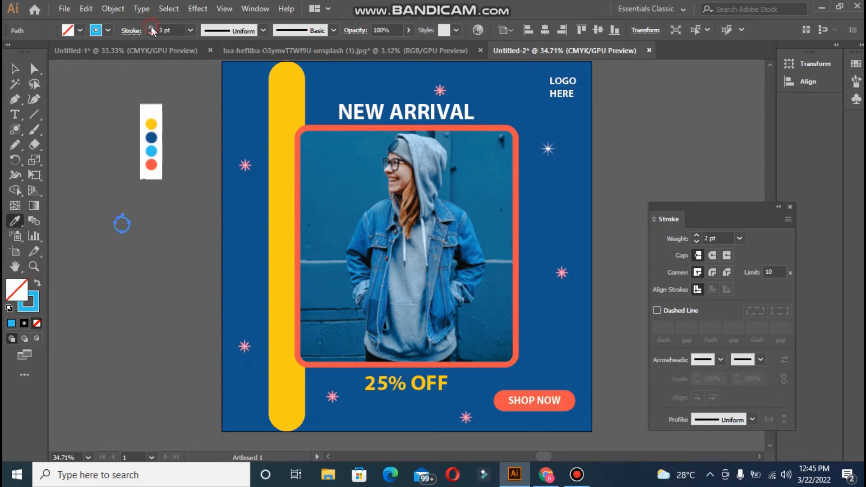
{"action": "left_click", "coordinate": [139, 272]}
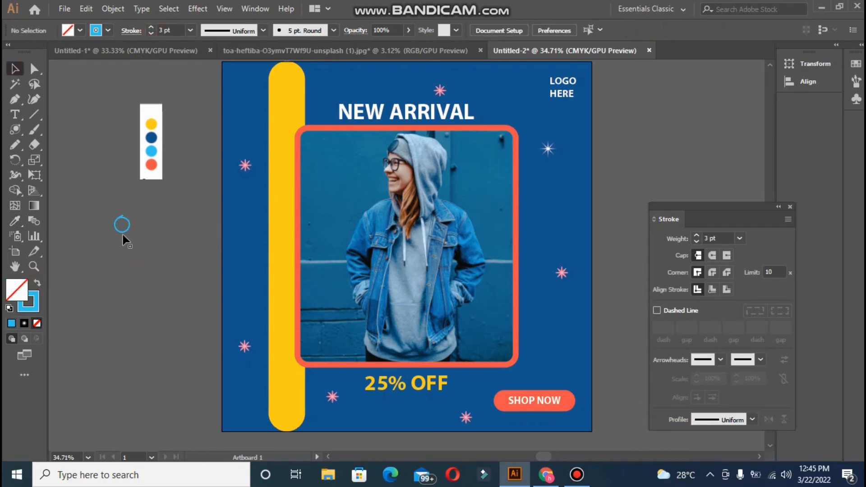
{"action": "left_click_drag", "start_coordinate": [123, 232], "coordinate": [341, 79]}
{"action": "left_click", "coordinate": [123, 271]}
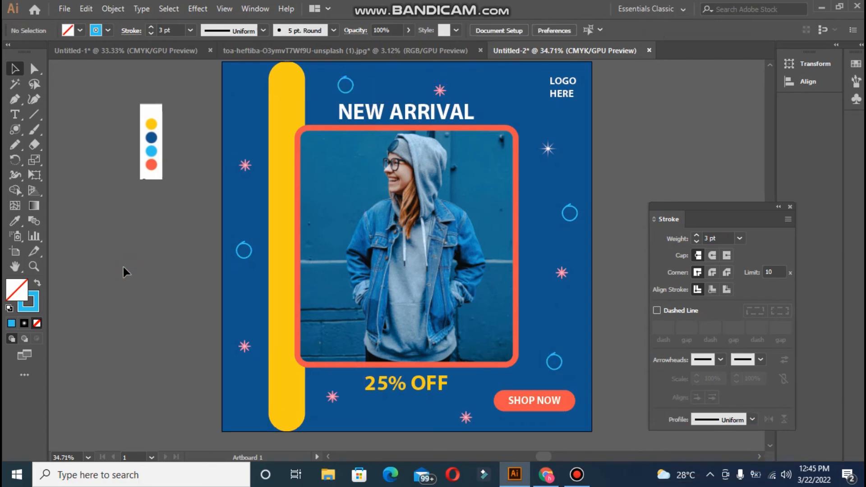
Draw a short horizontal line beside the artboard and apply a Zig Zag effect of 10 px absolute size, 4 ridges and corner points.
{"action": "left_click", "coordinate": [14, 132]}
{"action": "left_click", "coordinate": [34, 116]}
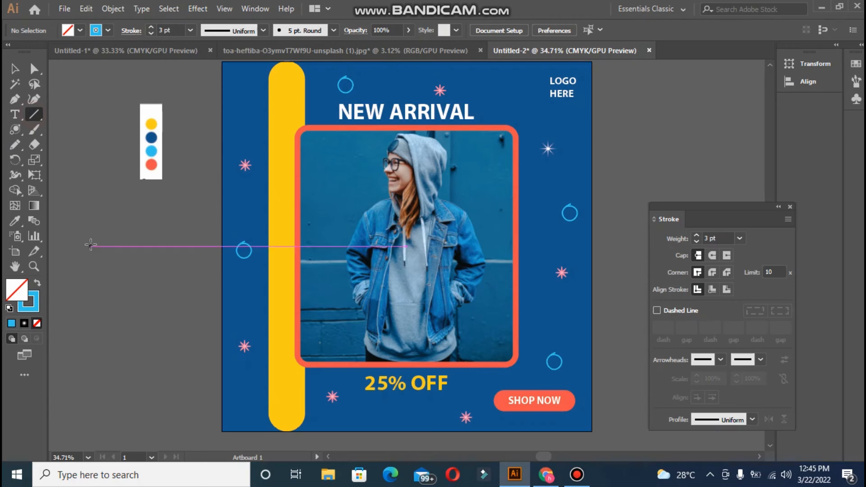
{"action": "mouse_move", "coordinate": [91, 245]}
{"action": "left_mouse_down"}
{"action": "mouse_move", "coordinate": [154, 248]}
{"action": "mouse_move", "coordinate": [118, 246]}
{"action": "left_mouse_up"}
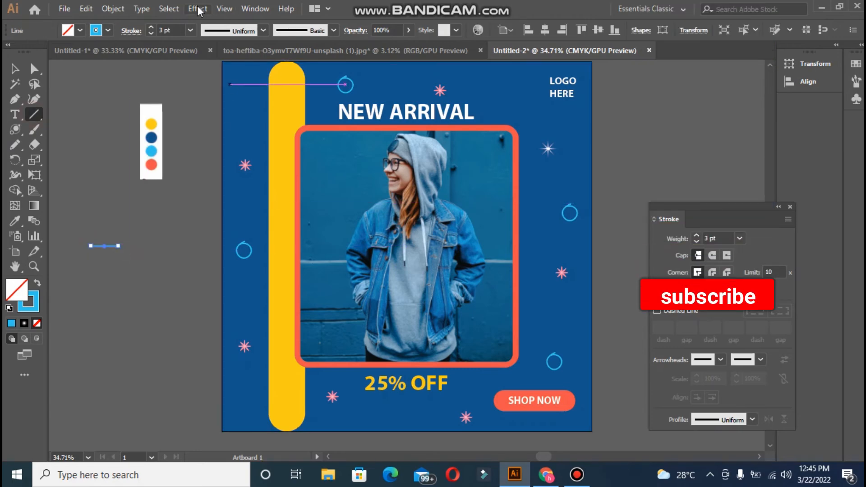
{"action": "left_click", "coordinate": [199, 10]}
{"action": "mouse_move", "coordinate": [275, 155]}
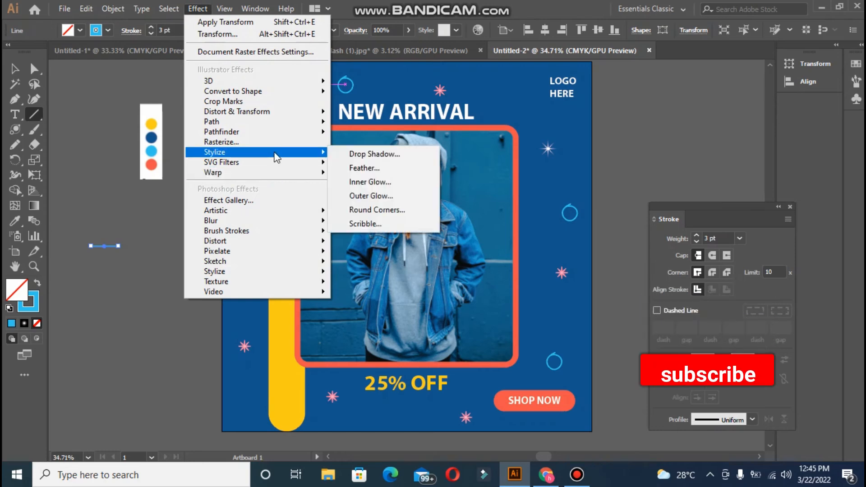
{"action": "mouse_move", "coordinate": [287, 112]}
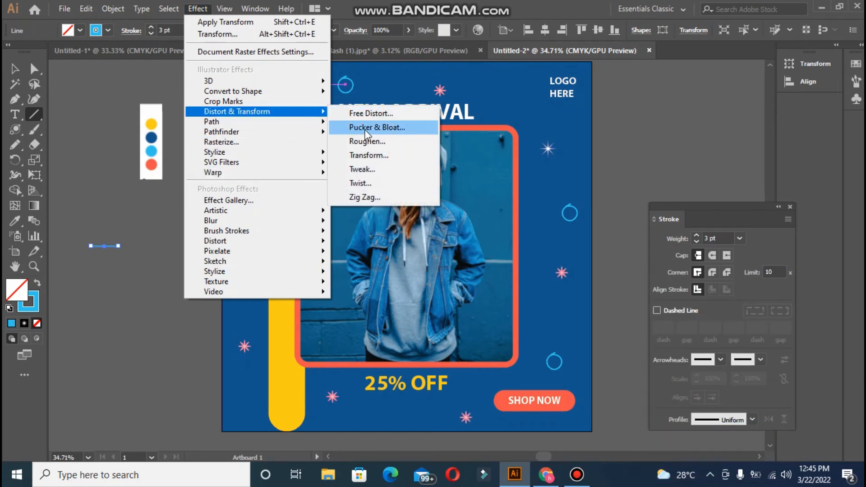
{"action": "left_click", "coordinate": [367, 196]}
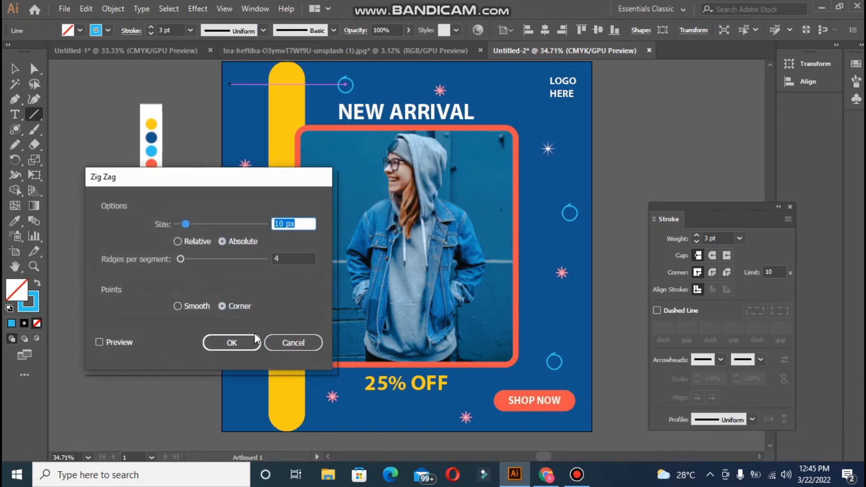
{"action": "left_click", "coordinate": [231, 343]}
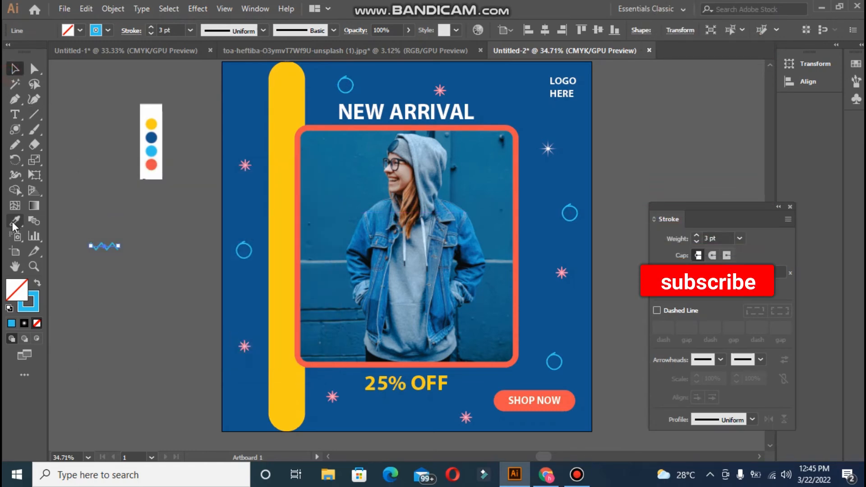
Colour the zigzag line's stroke with the palette's yellow and leave it without fill.
{"action": "key", "text": "i"}
{"action": "left_click", "coordinate": [154, 124]}
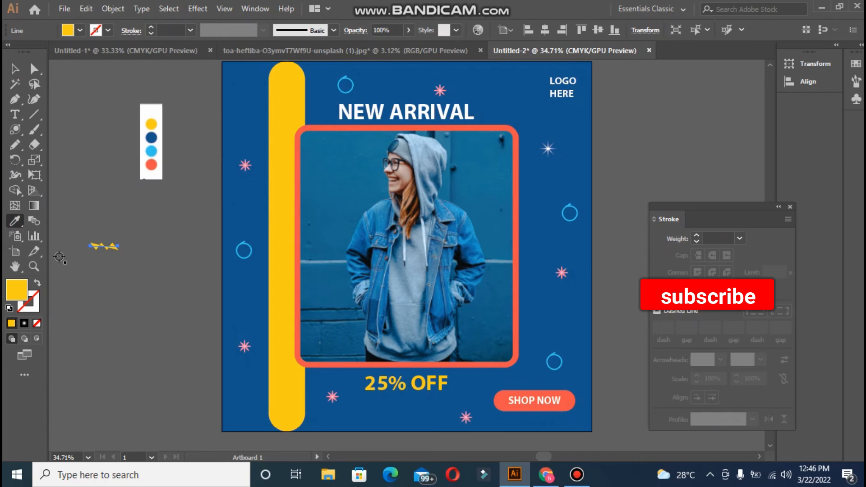
{"action": "left_click", "coordinate": [38, 284]}
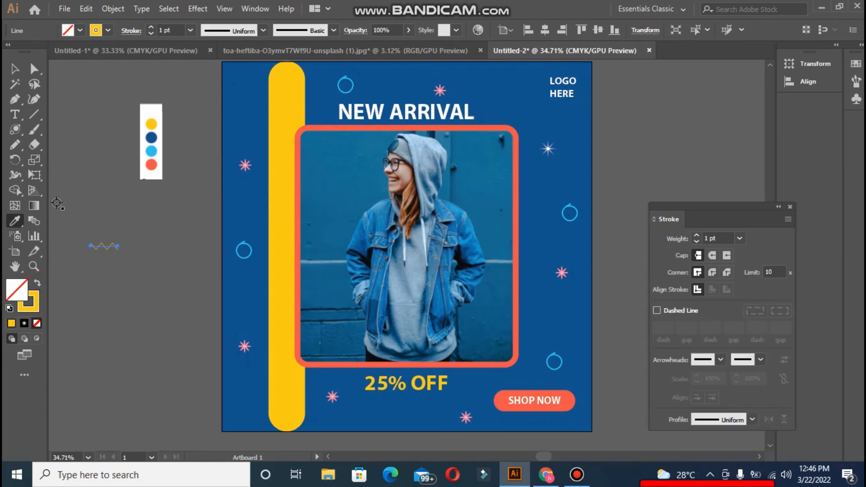
Set the zigzag line's stroke to 2 pt and place copies beside the logo text, below 25% OFF and, tilted, in the left margin.
{"action": "left_click", "coordinate": [151, 34]}
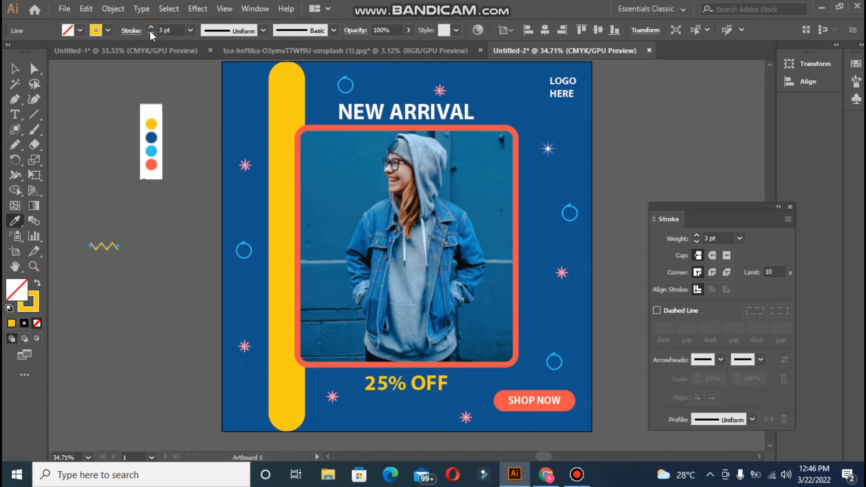
{"action": "left_click", "coordinate": [15, 72]}
{"action": "left_click_drag", "start_coordinate": [489, 53], "coordinate": [238, 200]}
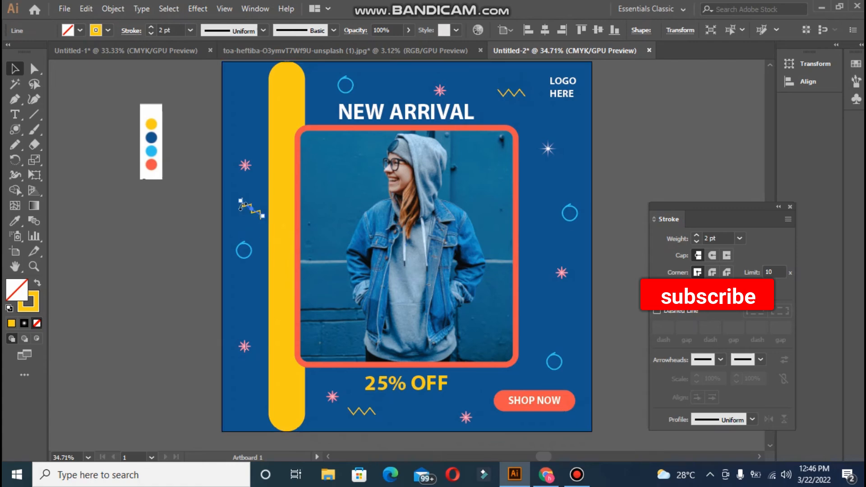
{"action": "left_click", "coordinate": [207, 214]}
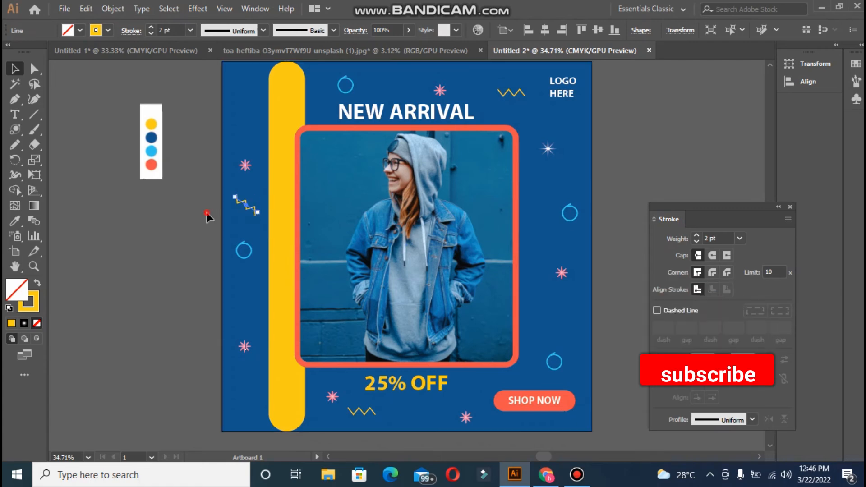
Copy the tilted zigzag above NEW ARRIVAL and into the right margin, and copy a light blue circle into the artboard's lower-left corner.
{"action": "left_click_drag", "start_coordinate": [247, 205], "coordinate": [387, 85]}
{"action": "left_click", "coordinate": [623, 136]}
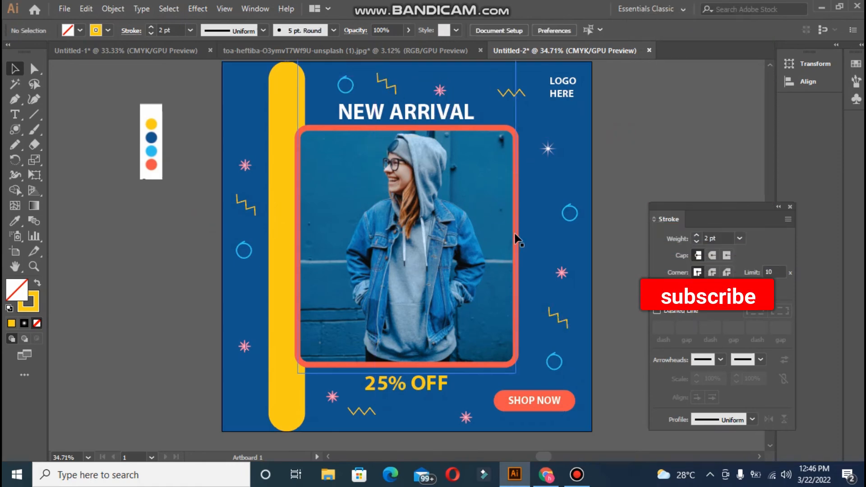
{"action": "left_click_drag", "start_coordinate": [554, 317], "coordinate": [563, 179]}
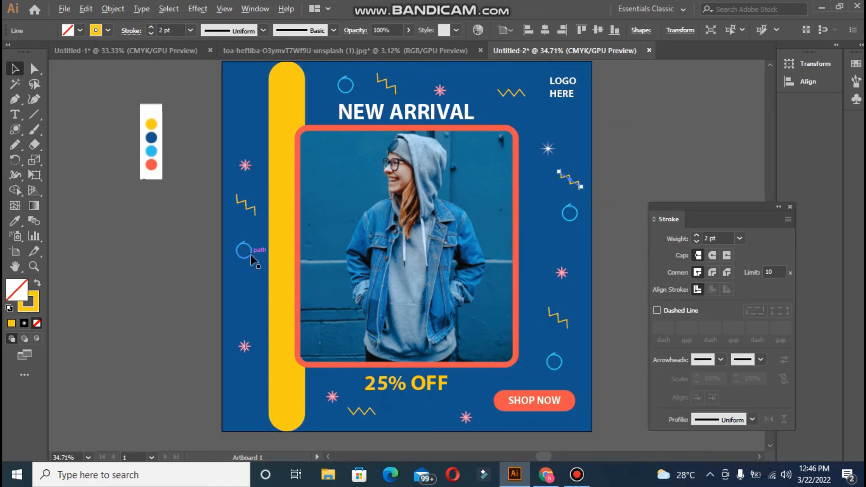
{"action": "left_click_drag", "start_coordinate": [242, 451], "coordinate": [248, 422]}
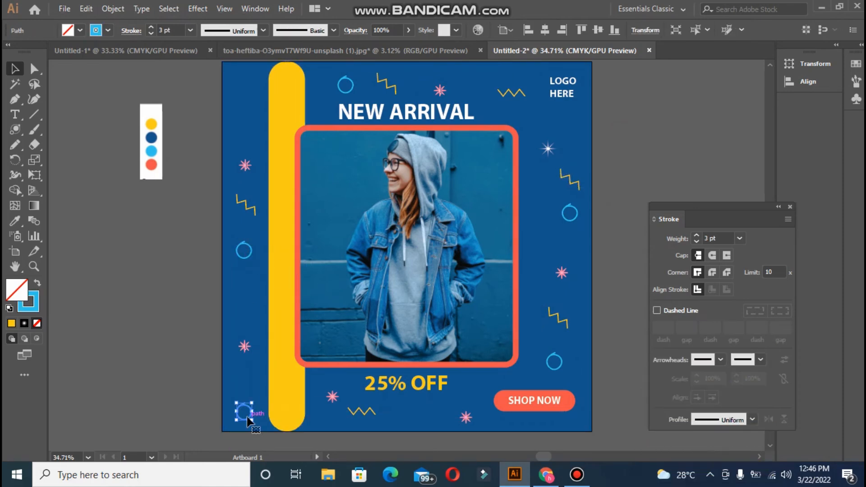
{"action": "left_click", "coordinate": [178, 385]}
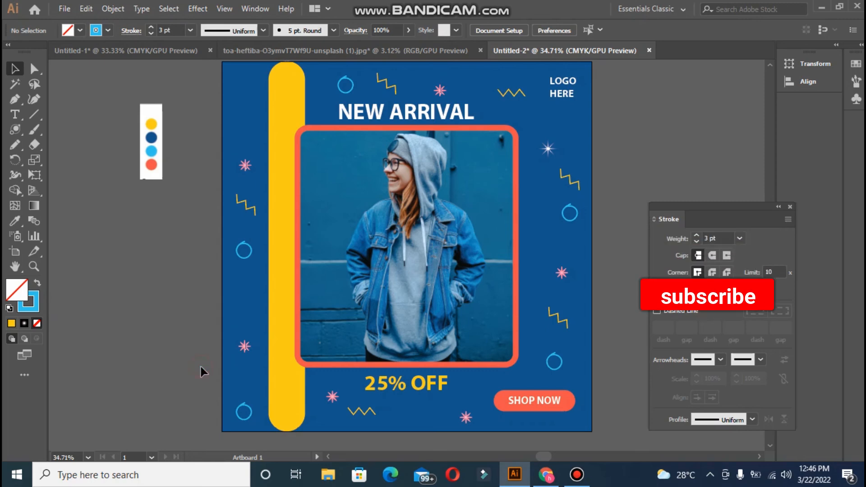
Create a polygon with a 50 px radius and 3 sides beside the artboard.
{"action": "left_click", "coordinate": [17, 130]}
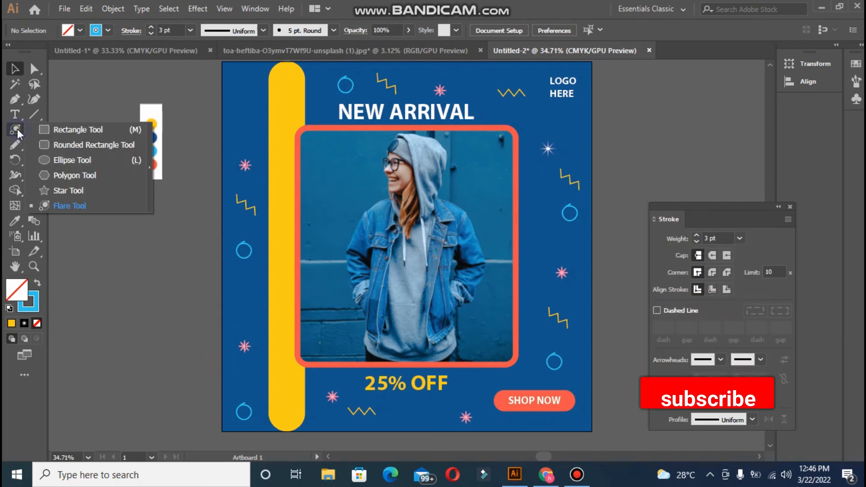
{"action": "left_click", "coordinate": [57, 175]}
{"action": "left_click", "coordinate": [183, 242]}
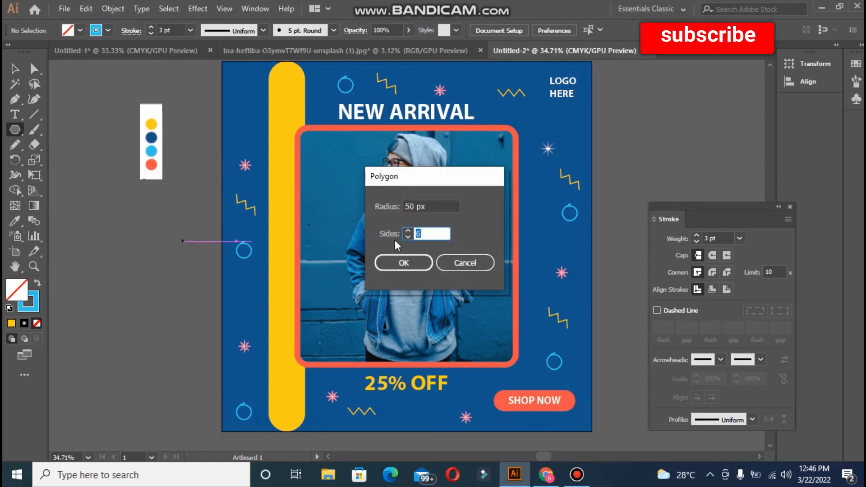
{"action": "left_click", "coordinate": [407, 237]}
{"action": "left_click", "coordinate": [407, 237]}
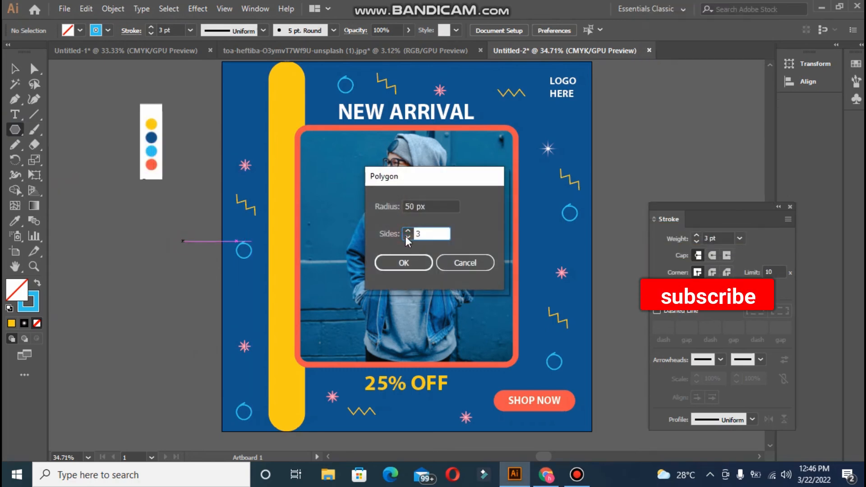
{"action": "left_click", "coordinate": [408, 263]}
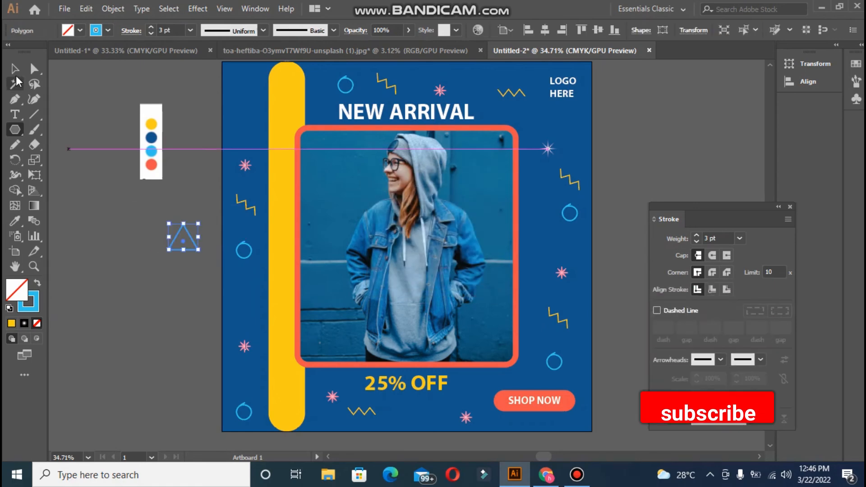
Fill the triangle with the palette's dark blue and leave it without stroke.
{"action": "left_click", "coordinate": [15, 76]}
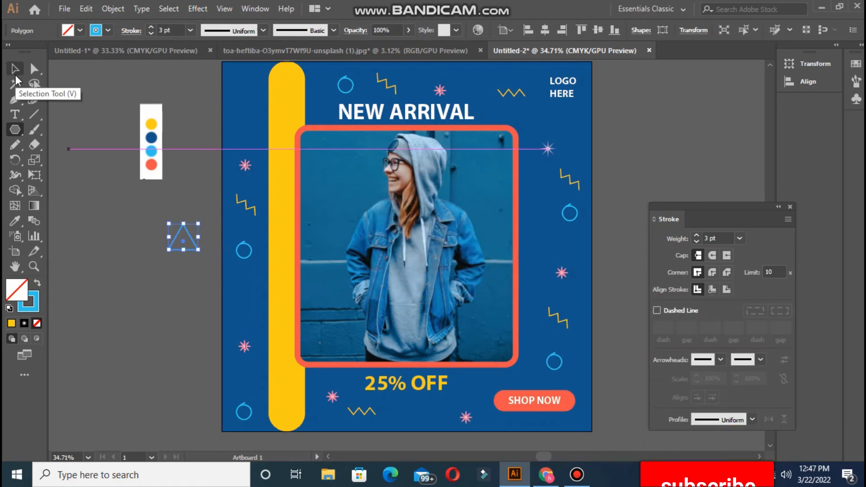
{"action": "left_click", "coordinate": [16, 221]}
{"action": "left_click", "coordinate": [149, 135]}
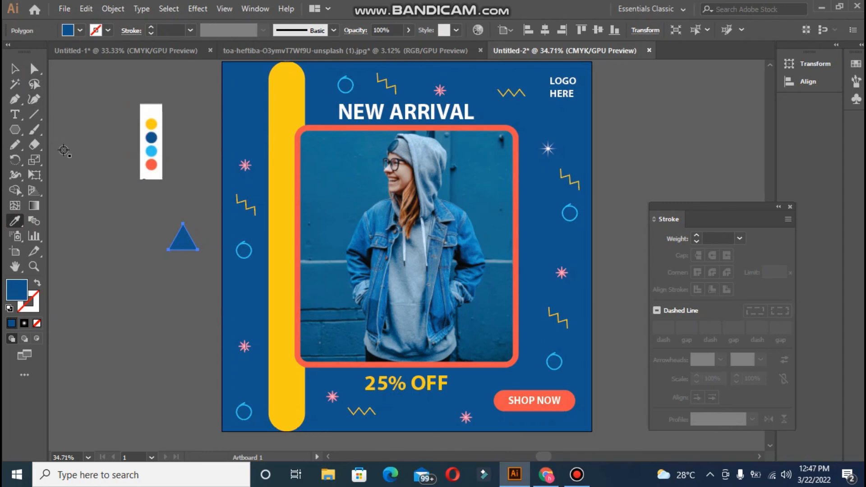
{"action": "left_click", "coordinate": [15, 68]}
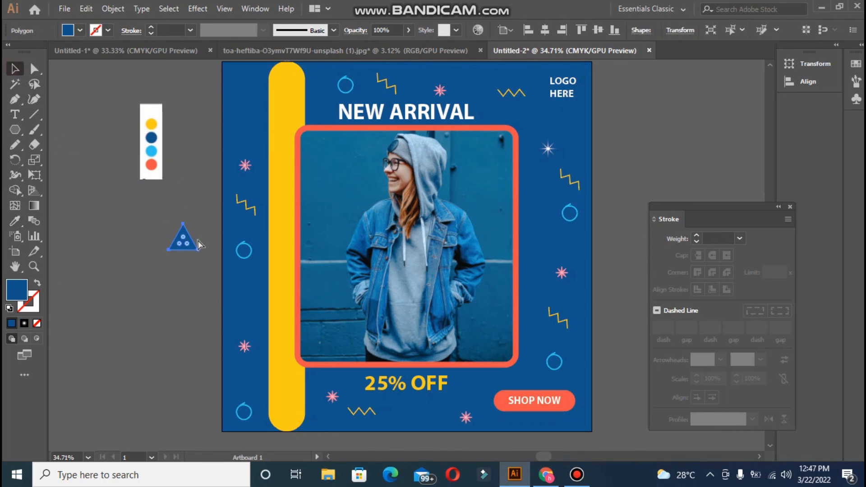
Shrink the triangle to about half size, tilt it slightly, and place it on the yellow bar's upper end with a copy at the lower end.
{"action": "left_click_drag", "start_coordinate": [199, 250], "coordinate": [185, 238]}
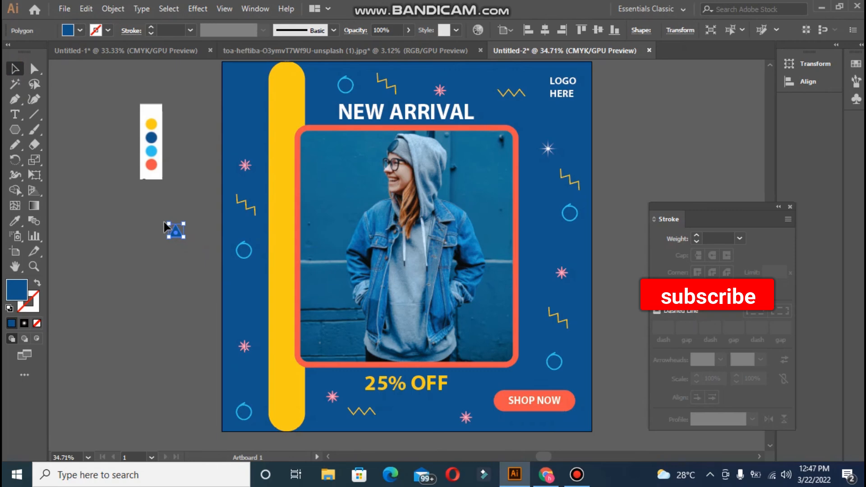
{"action": "left_click_drag", "start_coordinate": [167, 223], "coordinate": [165, 220]}
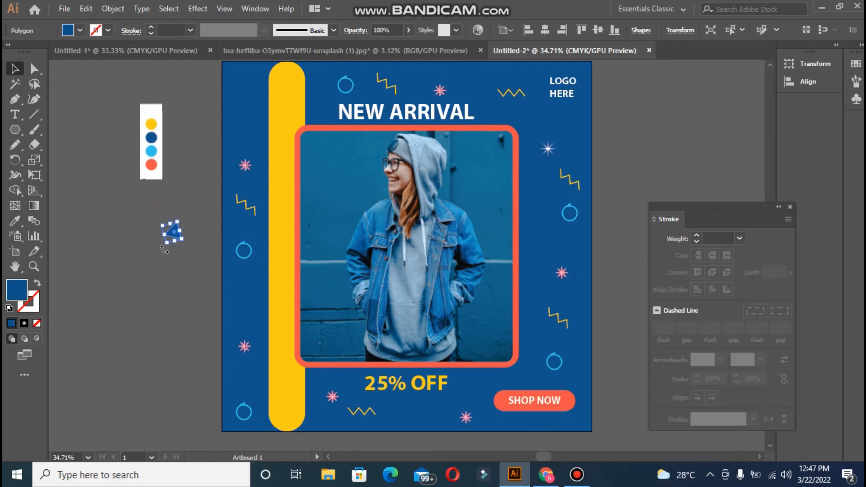
{"action": "left_click_drag", "start_coordinate": [174, 237], "coordinate": [266, 398]}
{"action": "left_click", "coordinate": [141, 299]}
Fill the lower triangle with the palette's coral and place copies near the top, right and bottom edges of the post.
{"action": "left_click", "coordinate": [15, 221]}
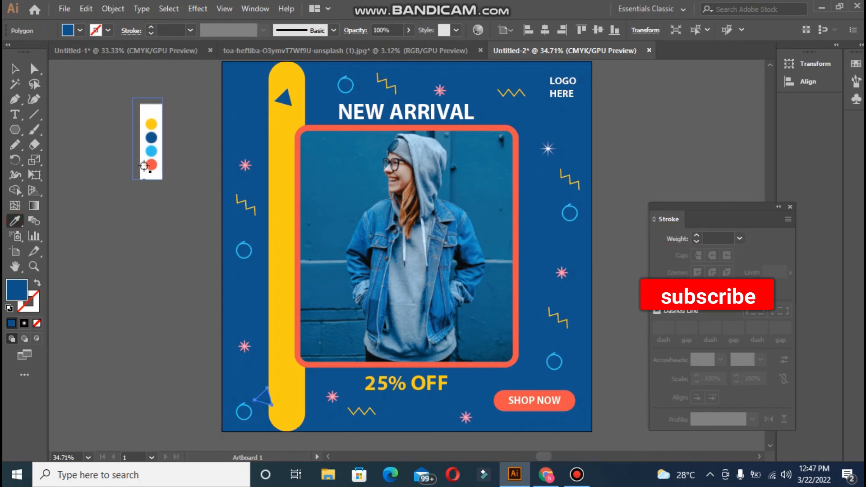
{"action": "key", "text": "v"}
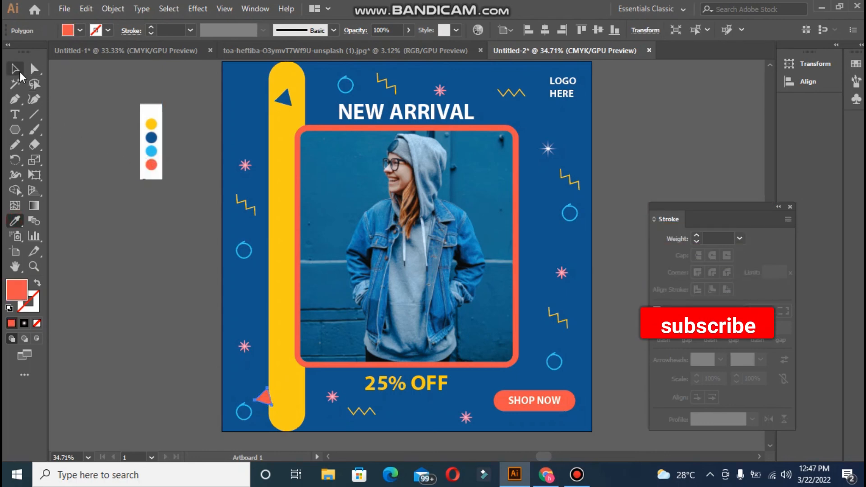
{"action": "left_click", "coordinate": [128, 273]}
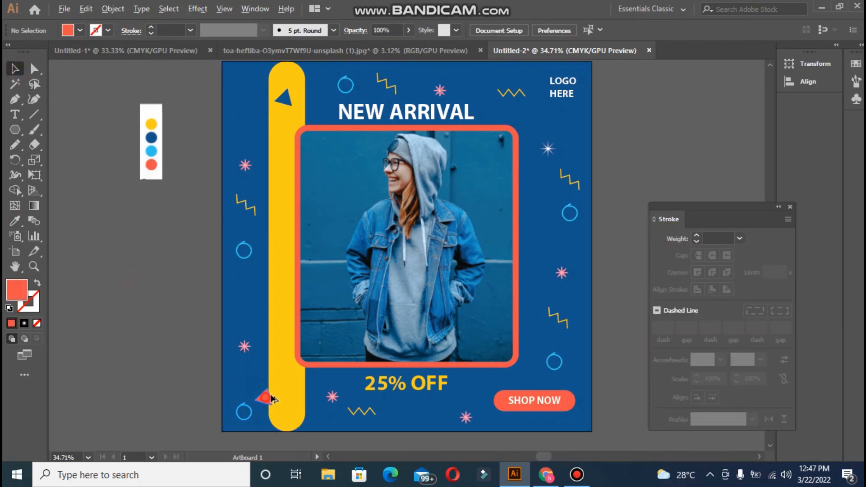
{"action": "left_click_drag", "start_coordinate": [272, 399], "coordinate": [477, 90]}
{"action": "left_click", "coordinate": [190, 227]}
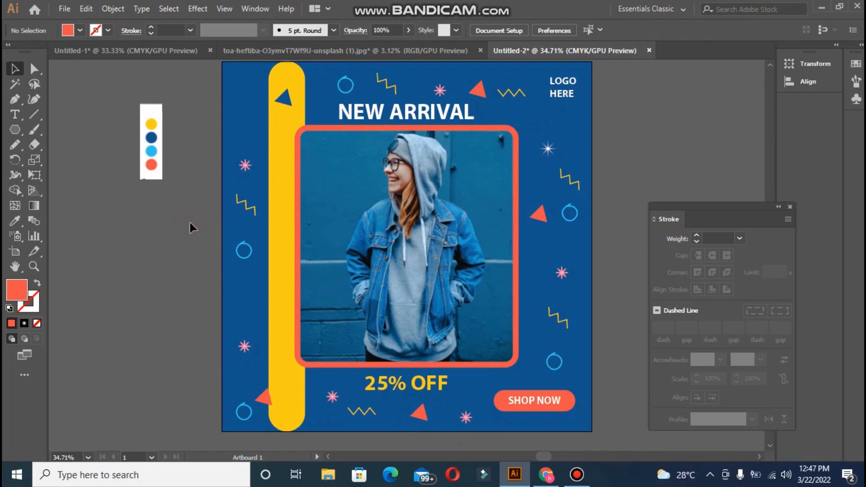
Draw a tiny coral circle about 10 px in diameter beside the artboard with the Ellipse tool.
{"action": "left_click", "coordinate": [18, 130]}
{"action": "left_click_drag", "start_coordinate": [18, 130], "coordinate": [63, 159]}
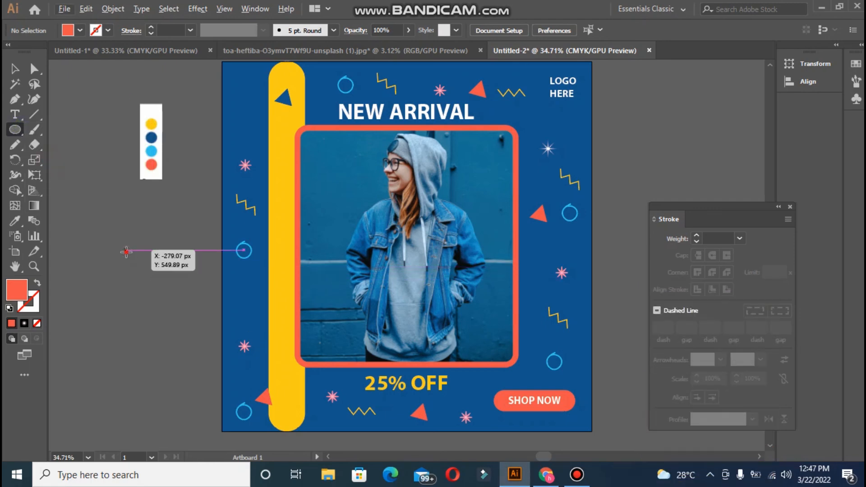
{"action": "left_click_drag", "start_coordinate": [128, 256], "coordinate": [129, 256]}
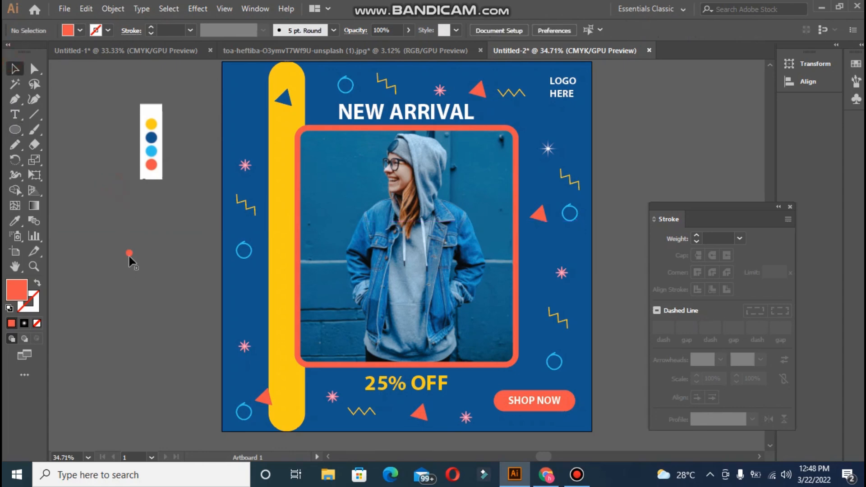
Duplicate the coral dot a short distance sideways and repeat the copy to form a horizontal row of seven dots.
{"action": "left_click_drag", "start_coordinate": [128, 254], "coordinate": [133, 253]}
{"action": "left_click", "coordinate": [154, 278]}
{"action": "key", "text": "ctrl+d"}
{"action": "key", "text": "ctrl+d"}
{"action": "key", "text": "ctrl+d"}
{"action": "key", "text": "ctrl+d"}
{"action": "key", "text": "ctrl+d"}
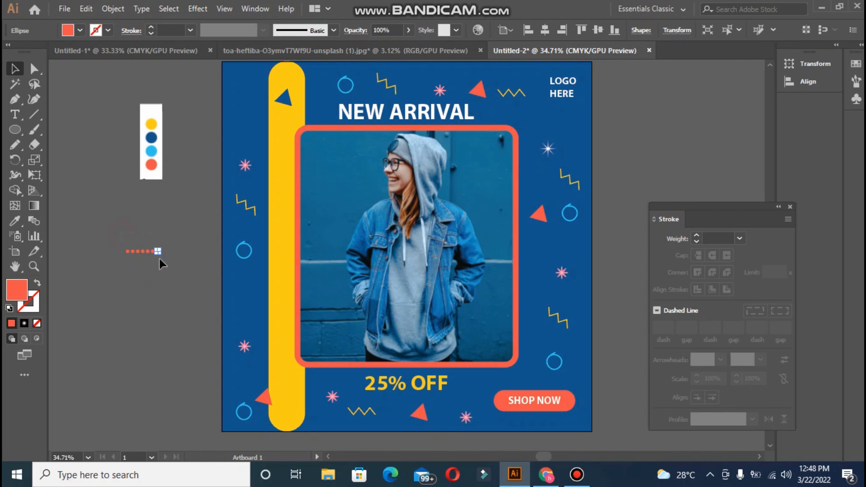
Duplicate the row of dots downward to form a grid of three rows.
{"action": "left_click_drag", "start_coordinate": [159, 259], "coordinate": [165, 260]}
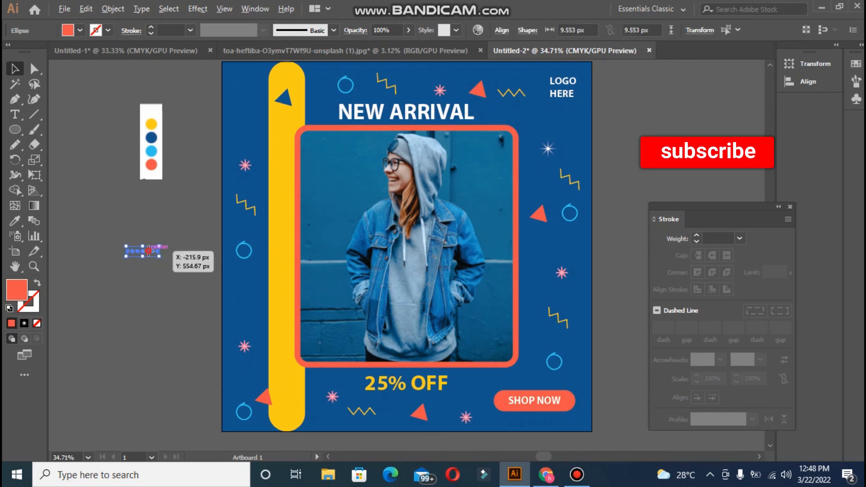
{"action": "left_click_drag", "start_coordinate": [150, 255], "coordinate": [150, 261]}
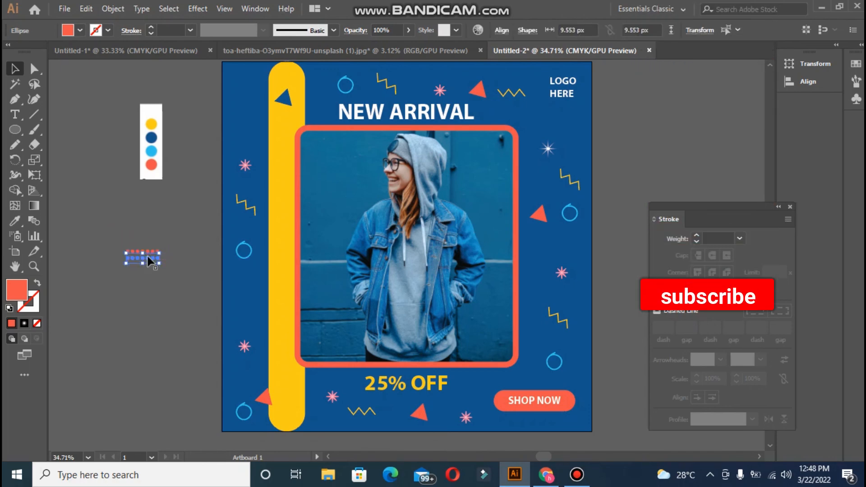
{"action": "left_click", "coordinate": [175, 288]}
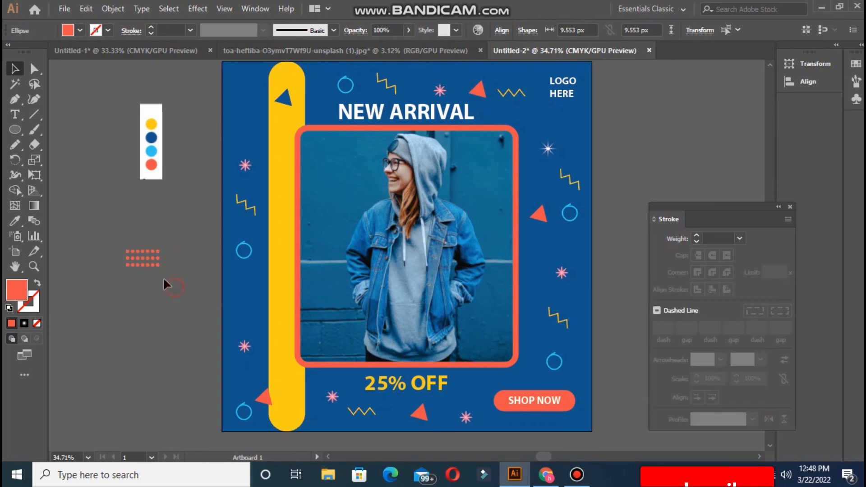
Place the dot grid in the artboard's upper-left corner overlapping the yellow bar, and move the dark blue triangle slightly down beneath it.
{"action": "left_click_drag", "start_coordinate": [144, 254], "coordinate": [258, 76]}
{"action": "left_click", "coordinate": [166, 83]}
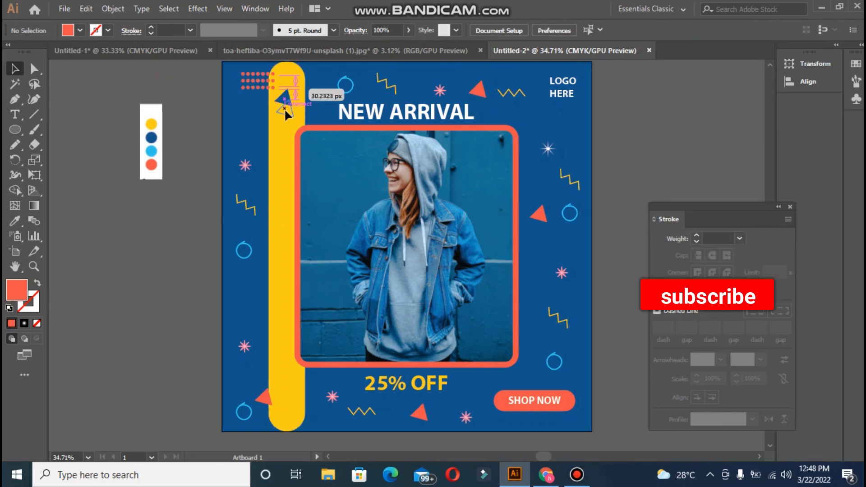
{"action": "left_click_drag", "start_coordinate": [284, 108], "coordinate": [285, 112]}
{"action": "left_click", "coordinate": [187, 86]}
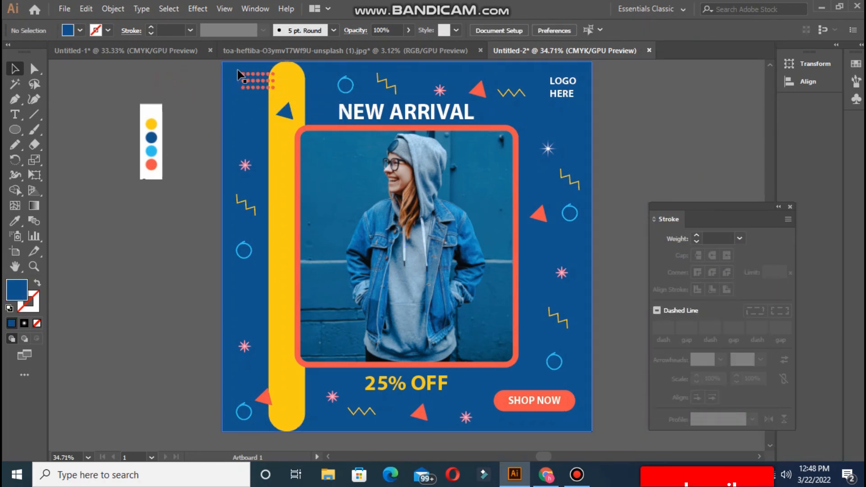
Delete the colour palette image beside the artboard and close the stroke settings.
{"action": "left_click", "coordinate": [232, 72]}
{"action": "left_click", "coordinate": [160, 139]}
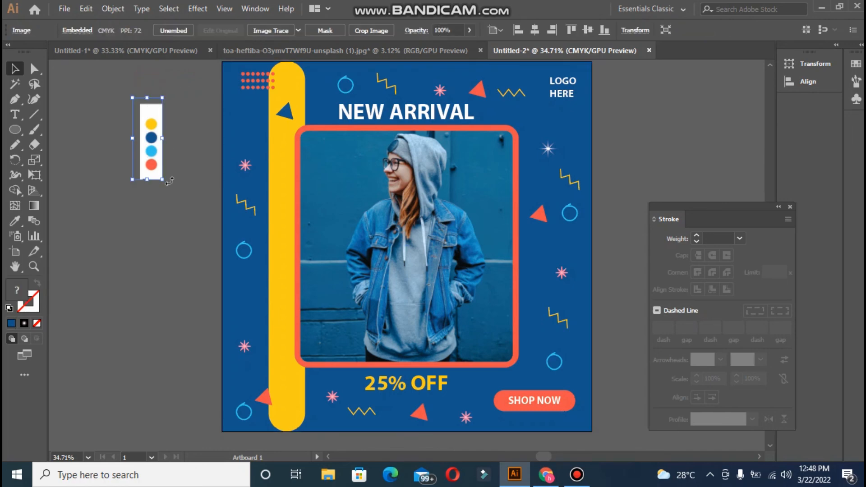
{"action": "key", "text": "Delete"}
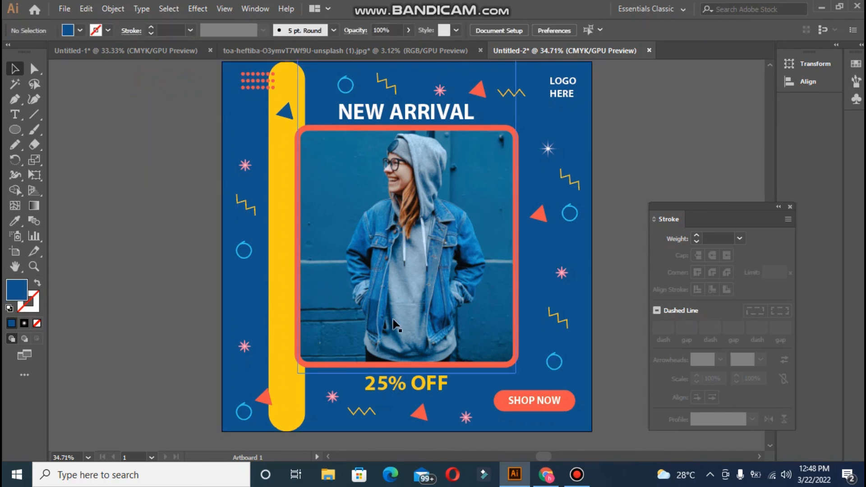
{"action": "left_click", "coordinate": [789, 208]}
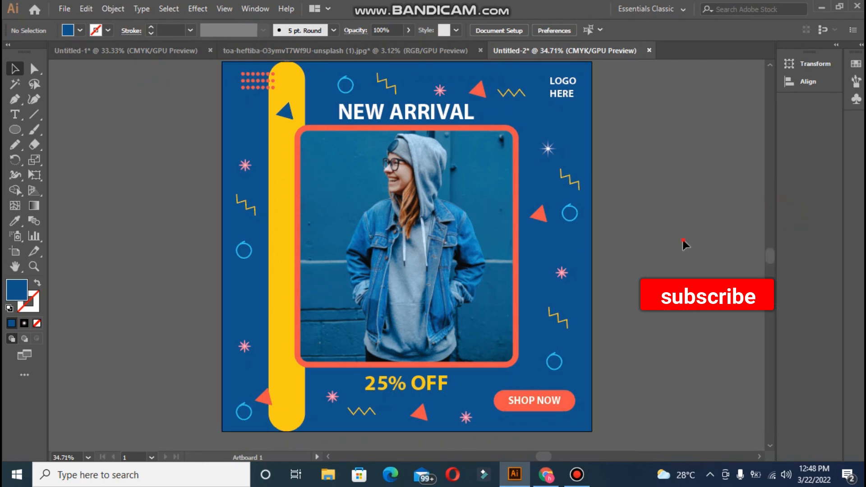
{"action": "key", "text": "ctrl+minus"}
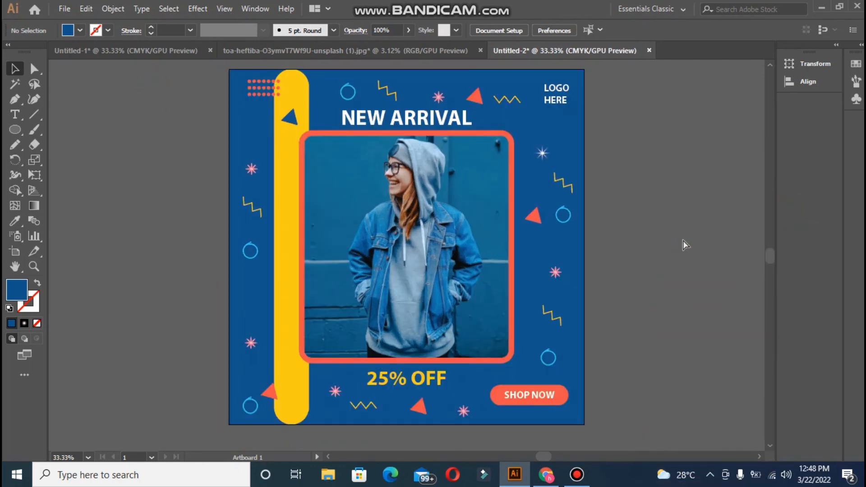
Enlarge the NEW ARRIVAL heading to about 75 pt around its centre and align it to the horizontal centre.
{"action": "left_click", "coordinate": [449, 118]}
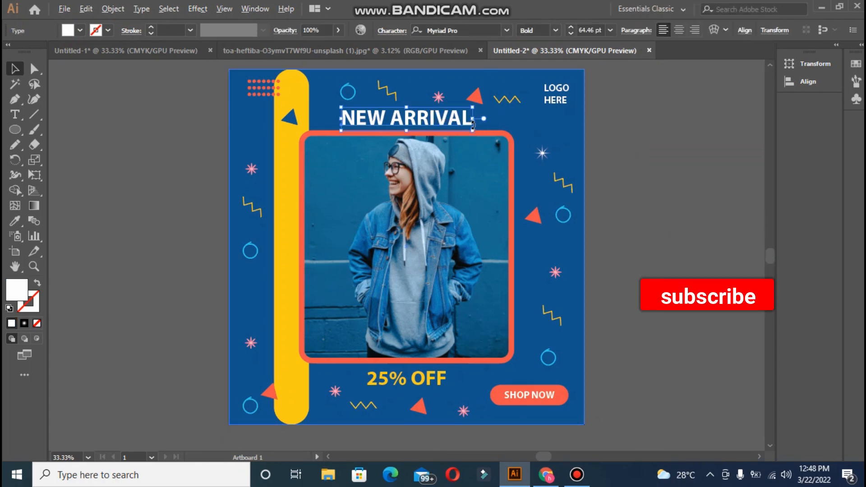
{"action": "left_click_drag", "start_coordinate": [473, 118], "coordinate": [484, 118]}
{"action": "left_click", "coordinate": [651, 147]}
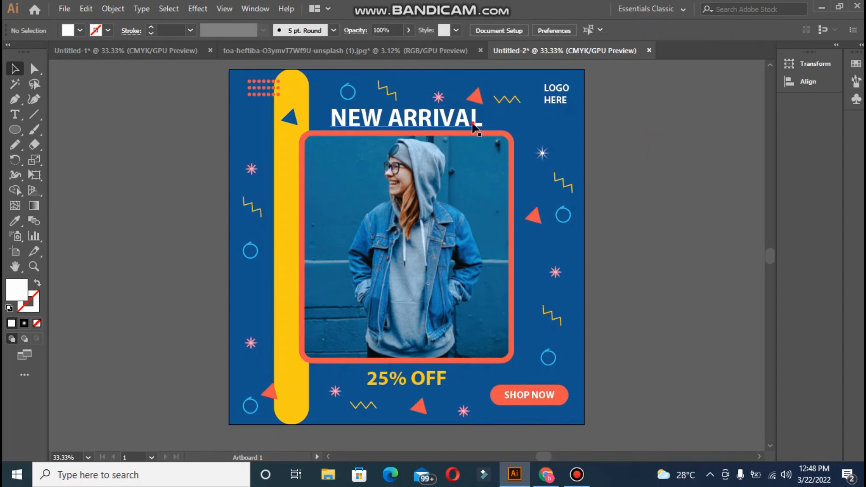
{"action": "left_click", "coordinate": [472, 124]}
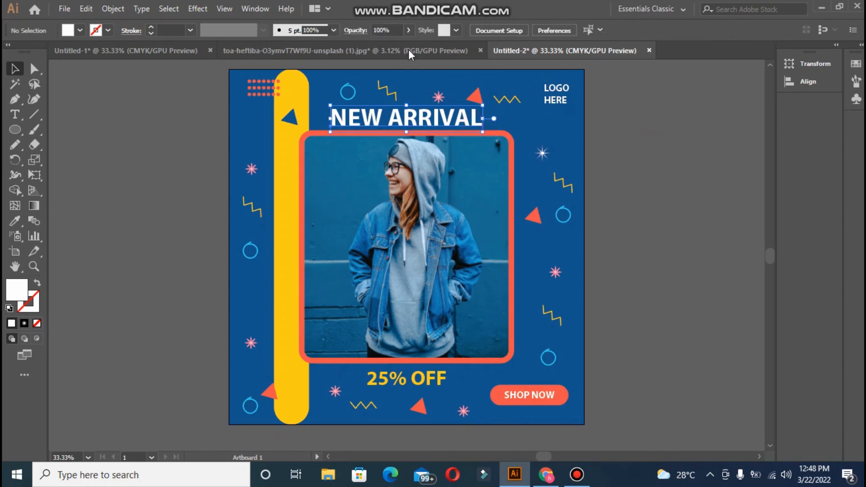
{"action": "left_click", "coordinate": [746, 32]}
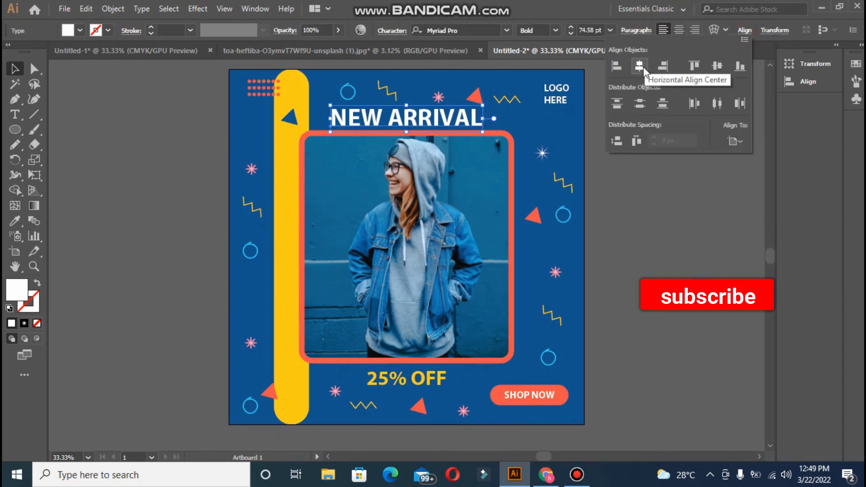
{"action": "left_click", "coordinate": [642, 68]}
{"action": "left_click", "coordinate": [656, 231]}
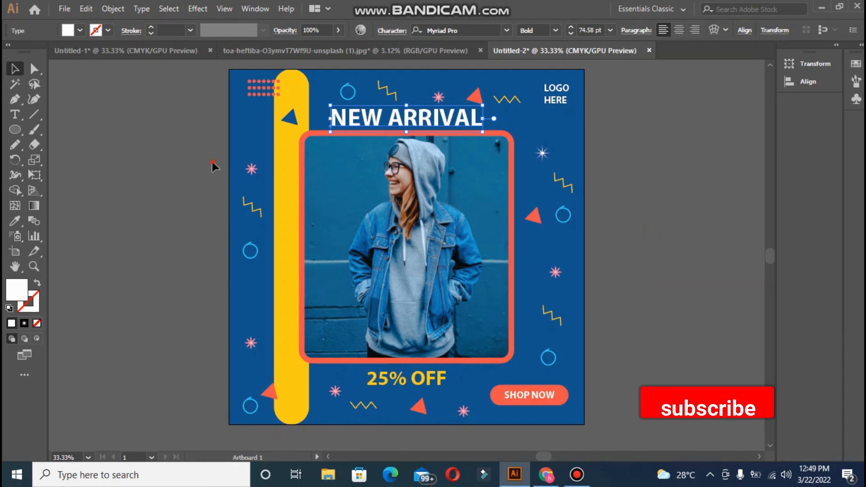